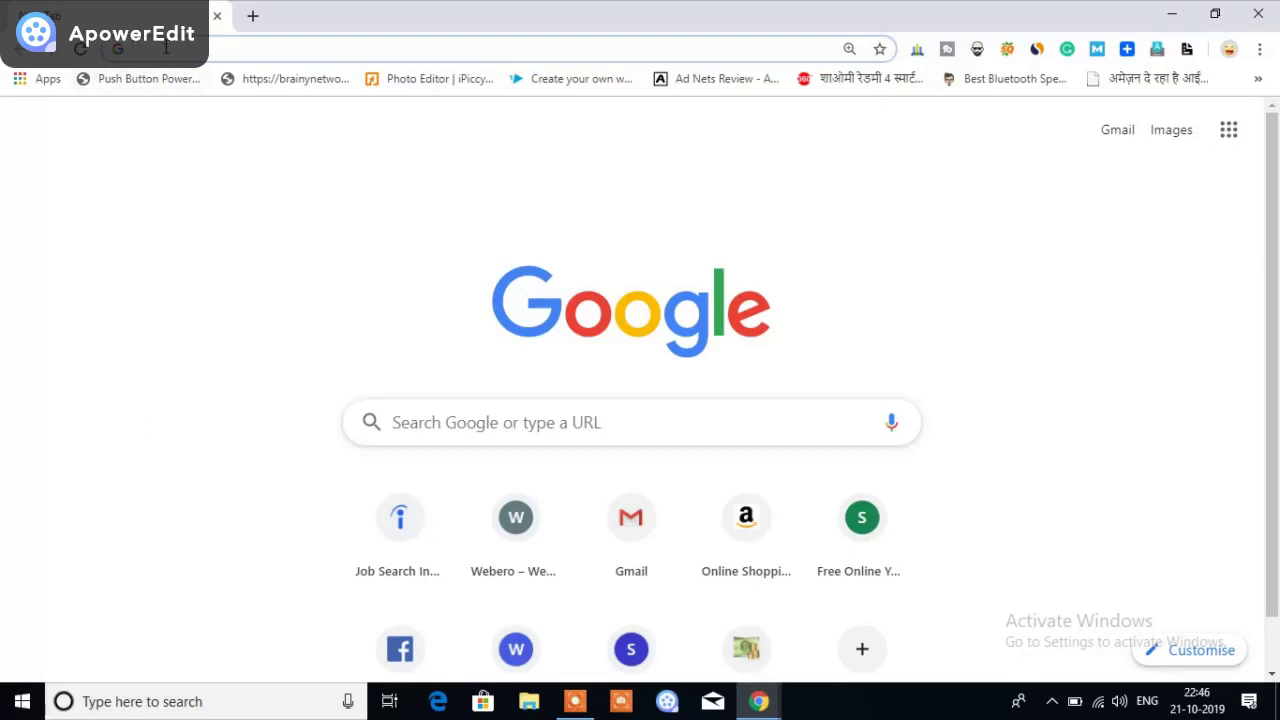
Search Google for 'gst gov' and open the official GST.gov.in website
type("gst gov")
key("Return")
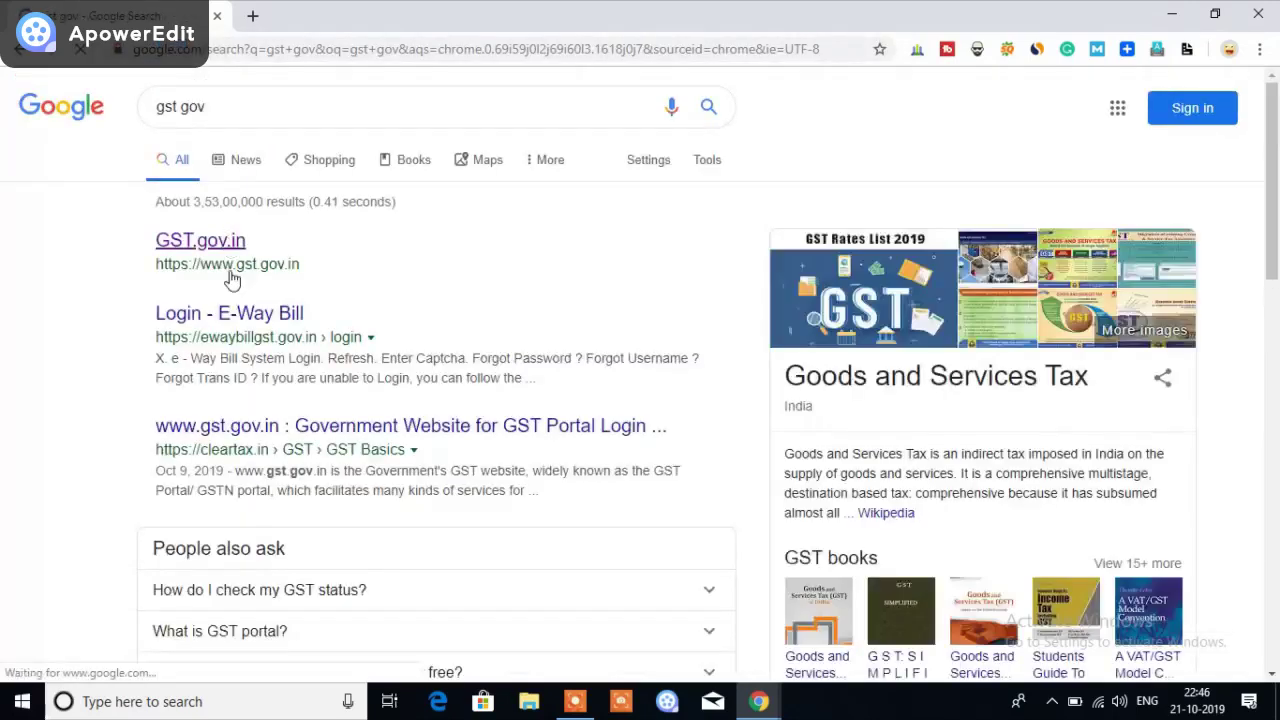
left_click(200, 241)
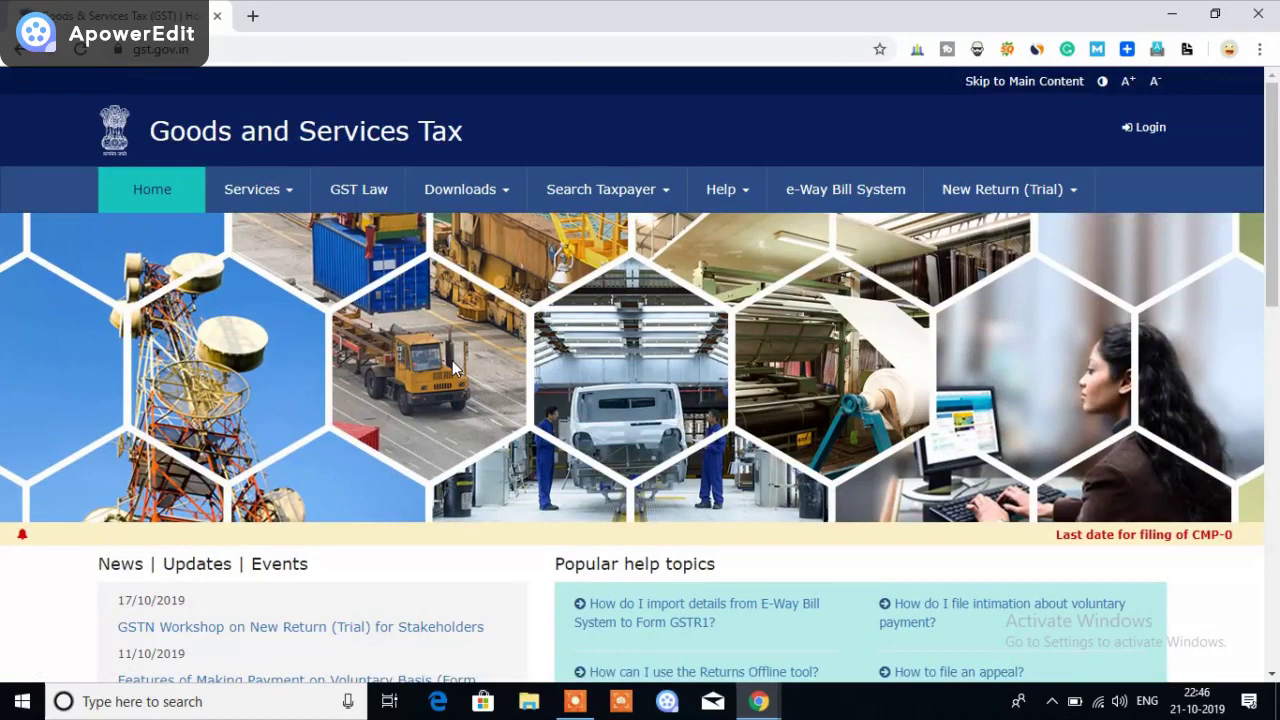
Choose Register Now under Taxpayers (Normal/TDS/TCS) to start a new registration
scroll(453, 369, "down", 6)
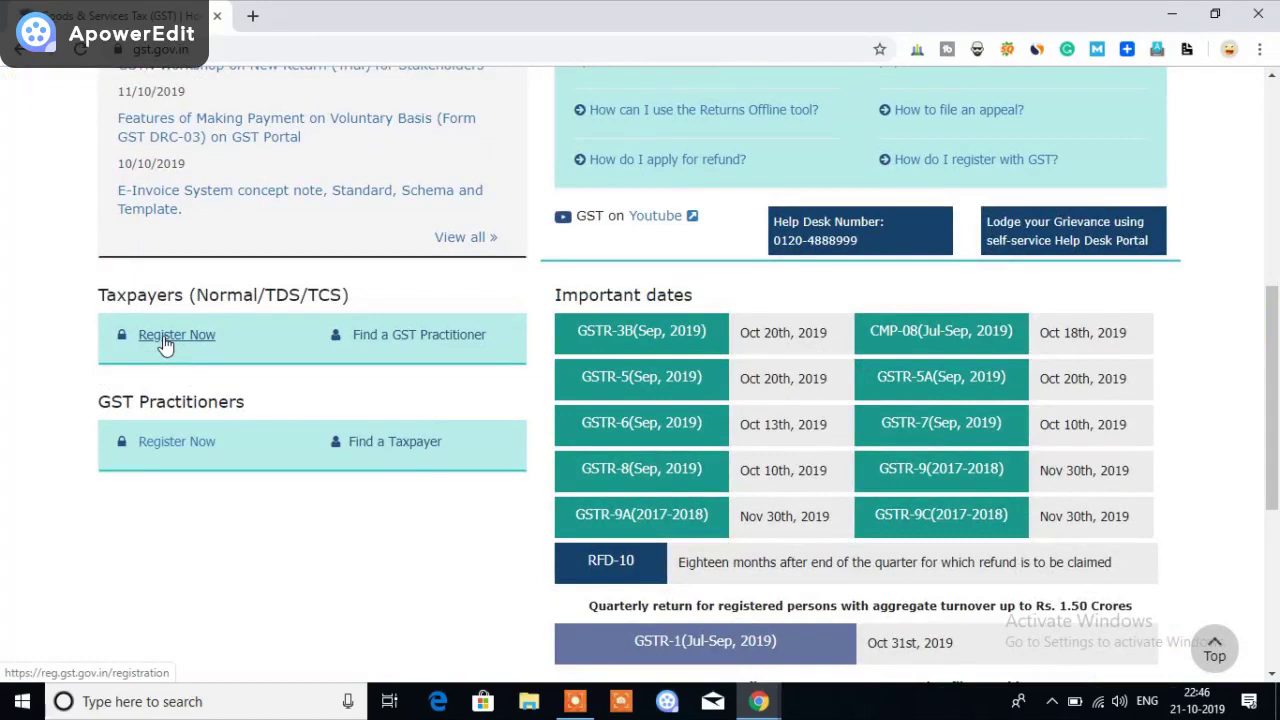
left_click(166, 341)
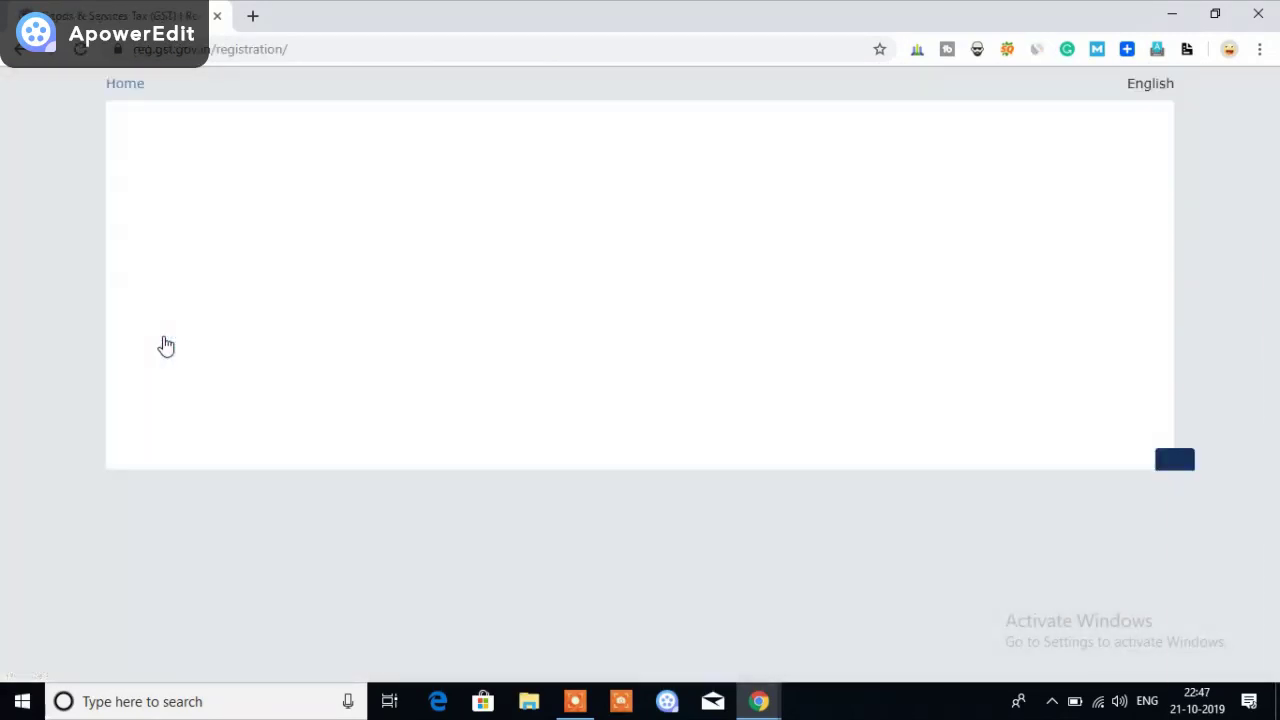
Select Taxpayer as applicant type, Maharashtra as State/UT and Chandrapur as District
scroll(983, 346, "down", 1)
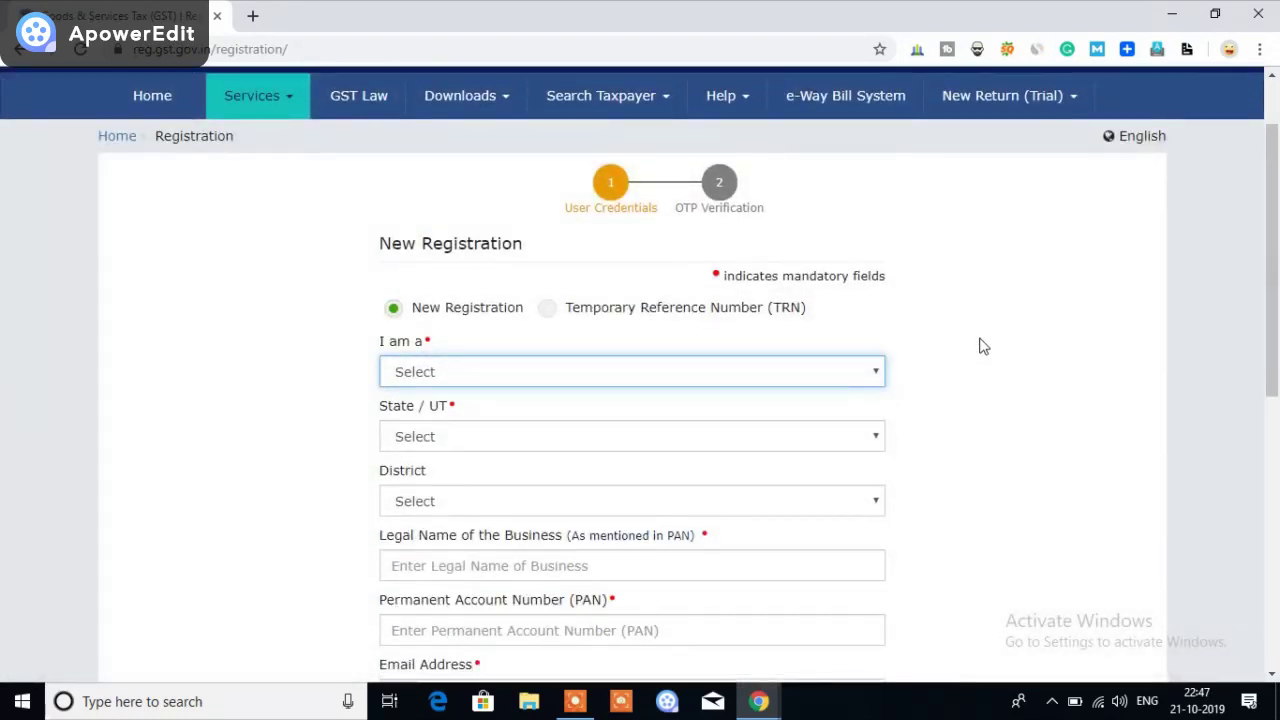
scroll(983, 346, "down", 1)
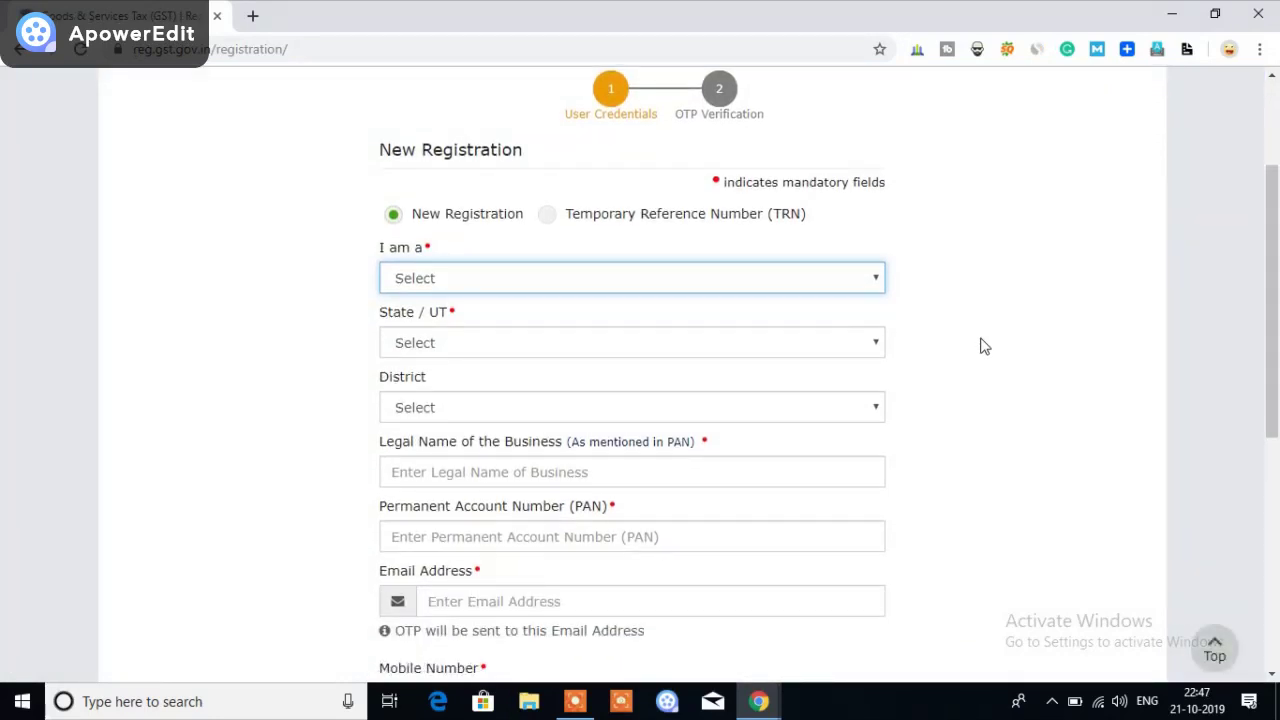
left_click(478, 284)
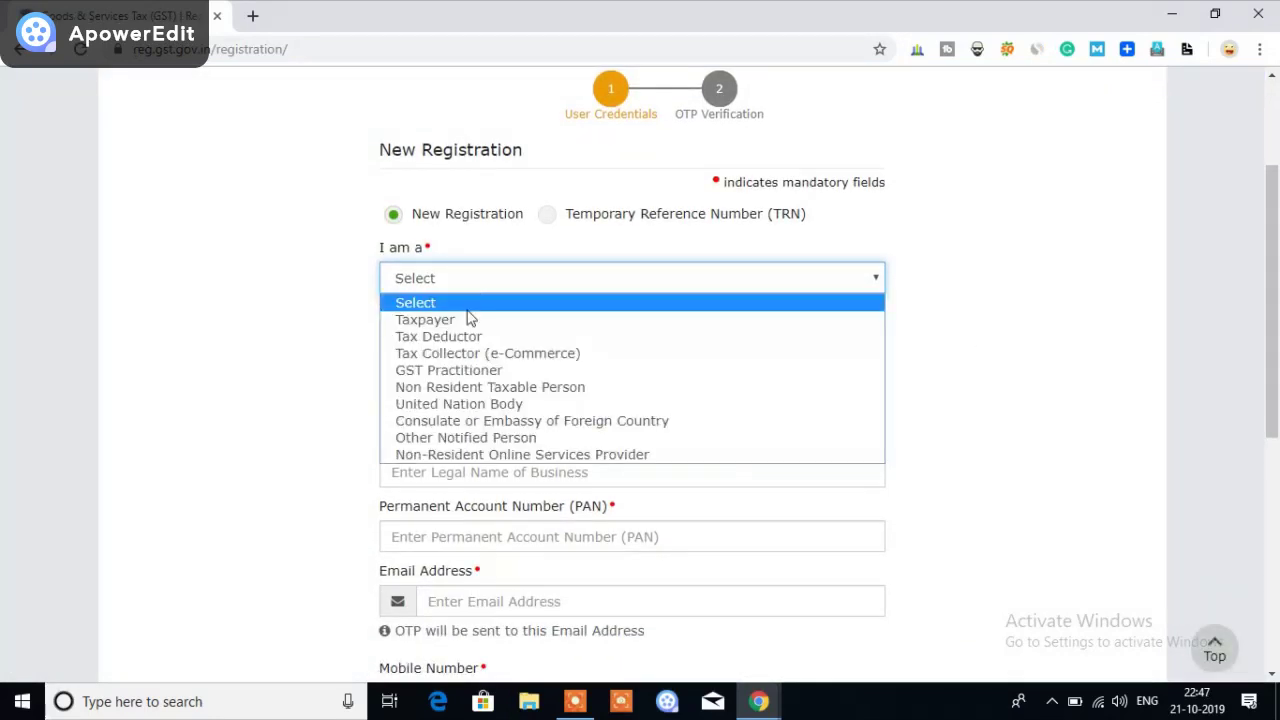
left_click(466, 320)
scroll(929, 338, "down", 1)
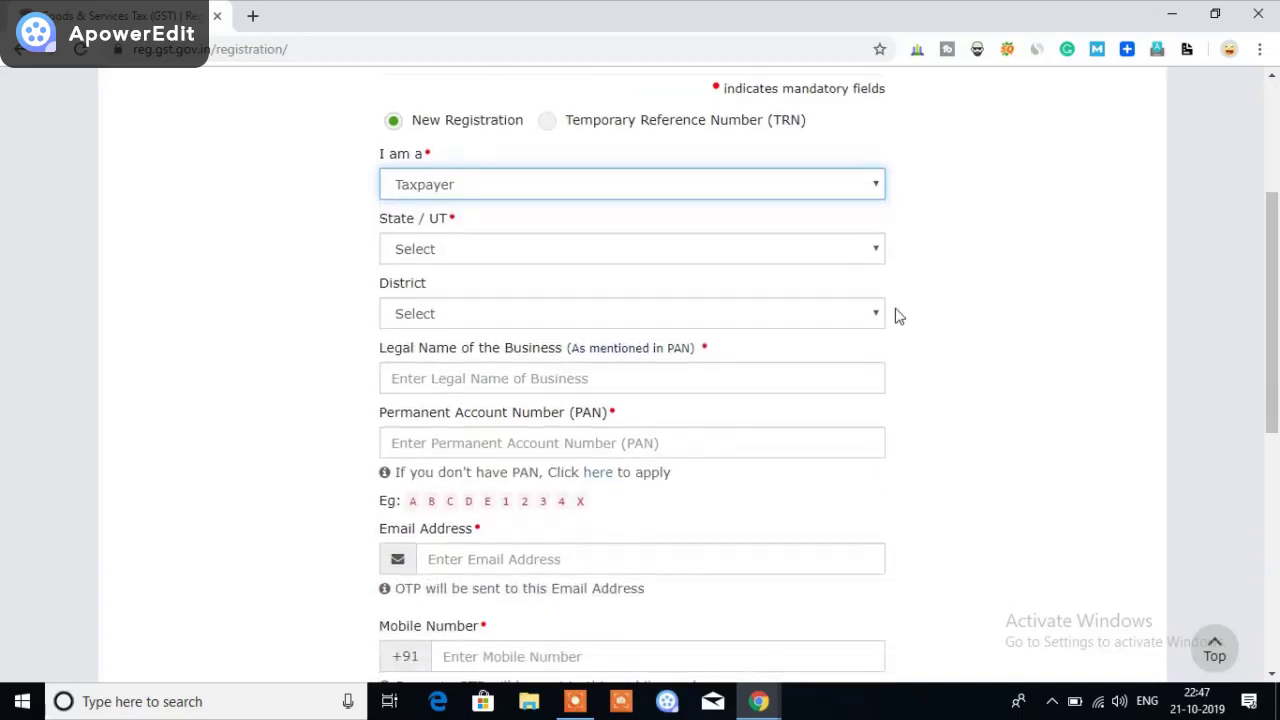
left_click(845, 258)
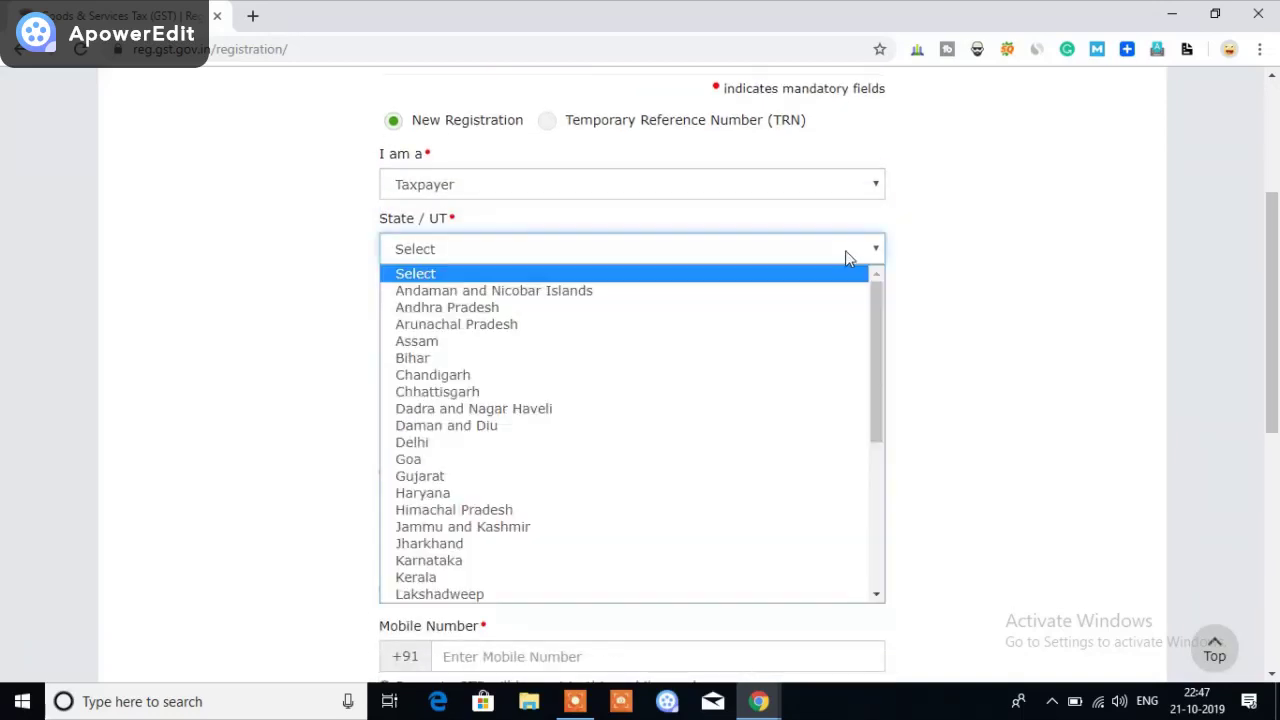
scroll(705, 440, "down", 2)
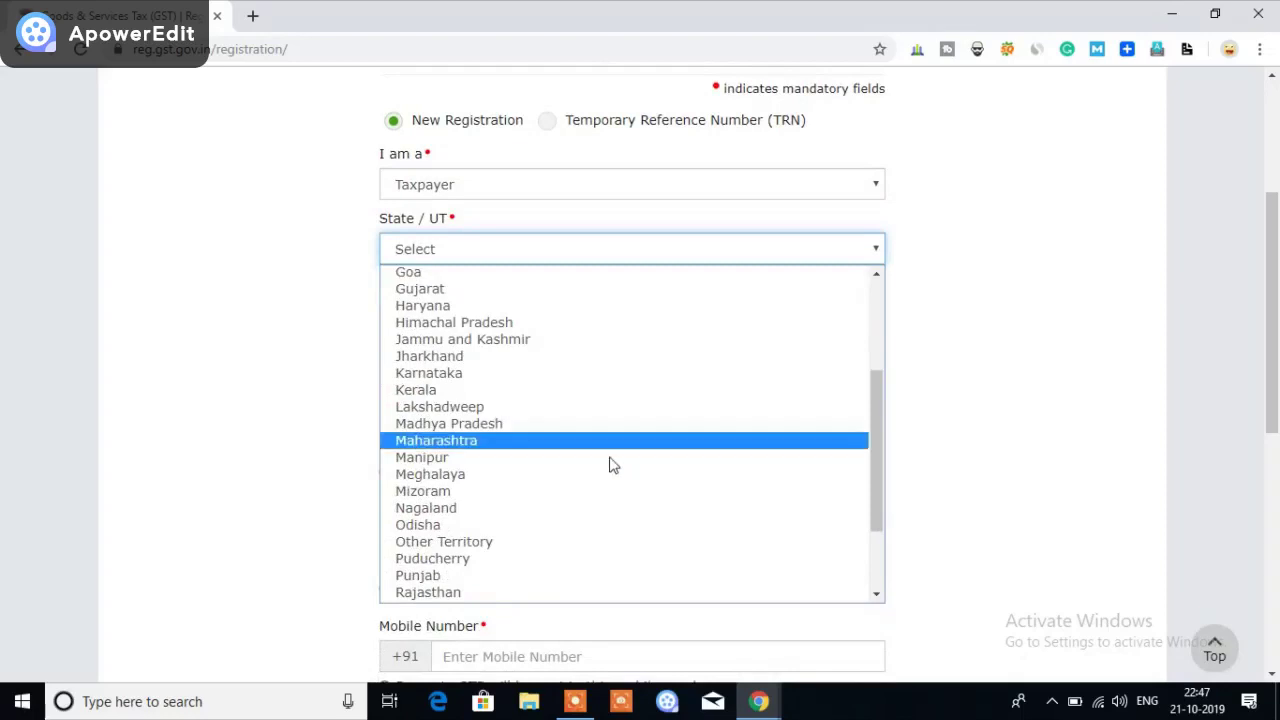
left_click(506, 441)
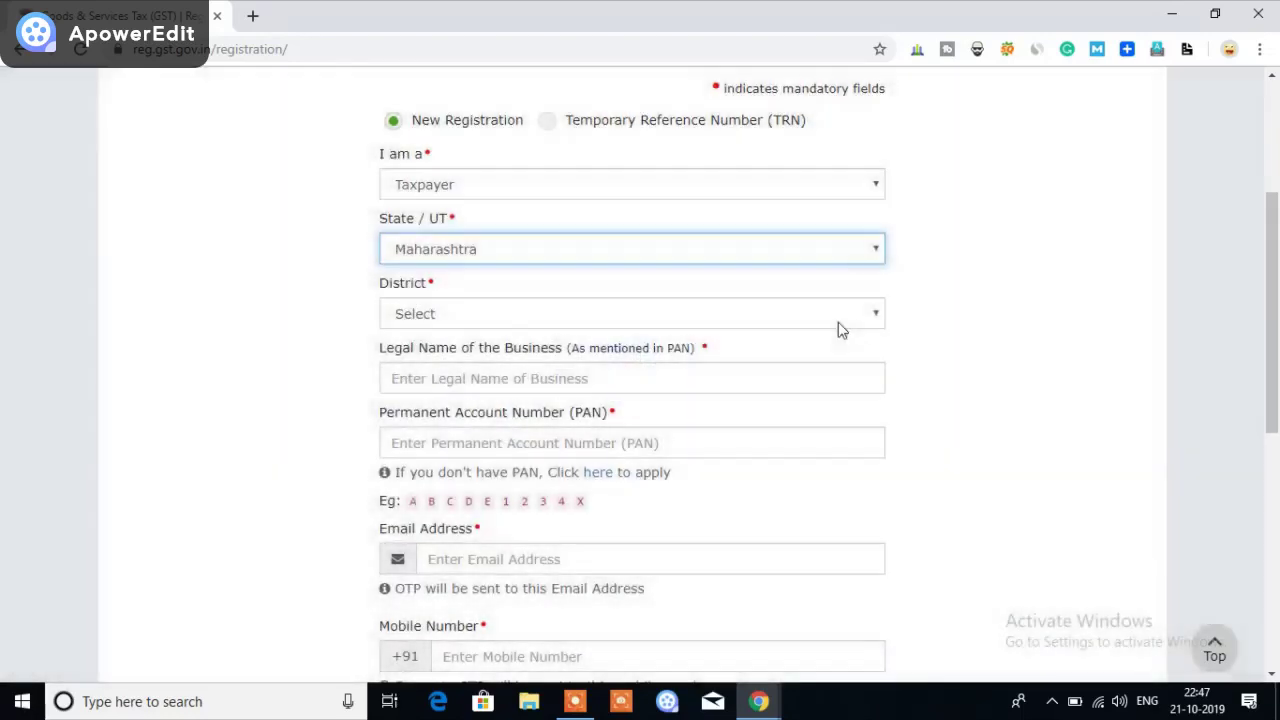
left_click(837, 320)
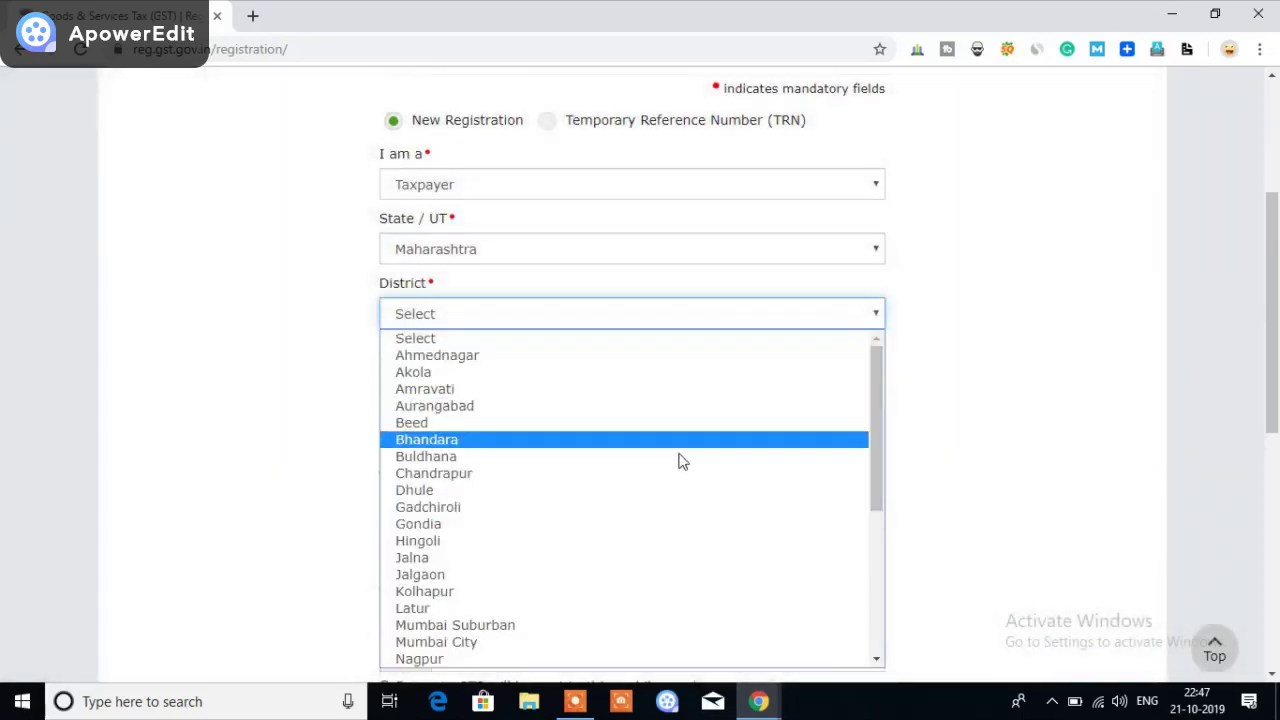
left_click(566, 477)
scroll(910, 390, "down", 1)
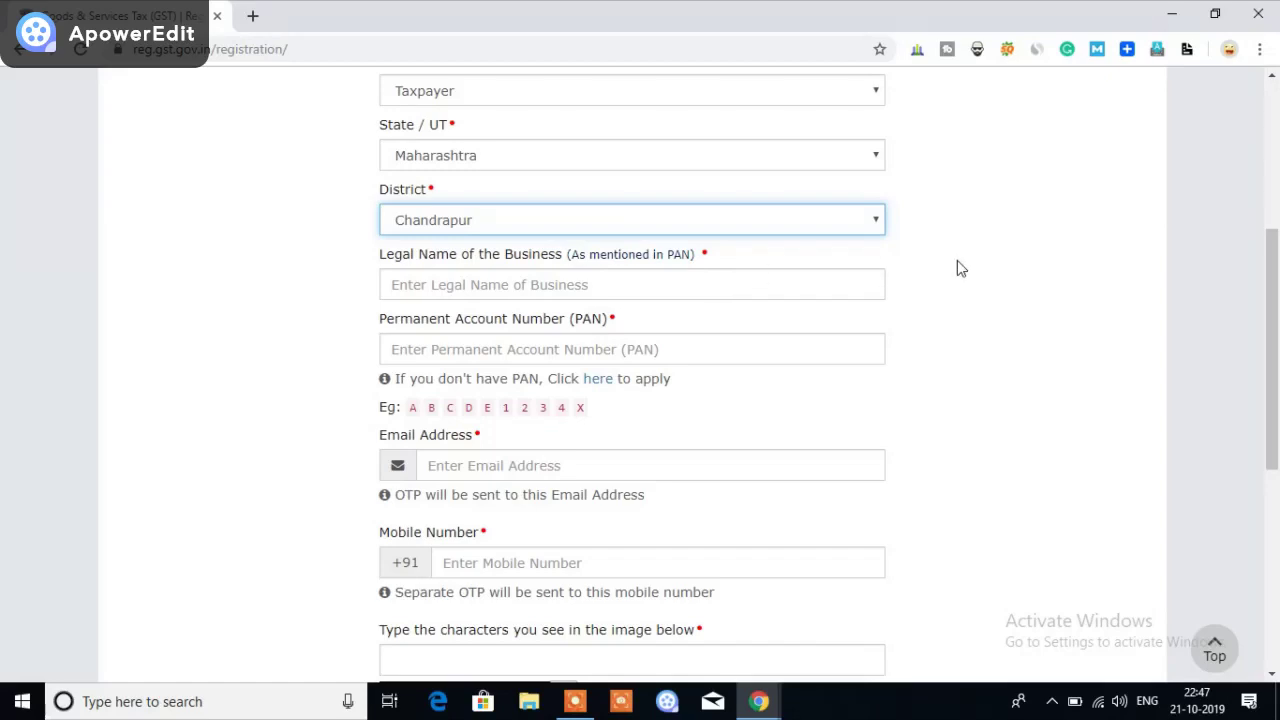
Enter the proprietor's name as the legal business name and close the virus-warning notification
left_click(861, 282)
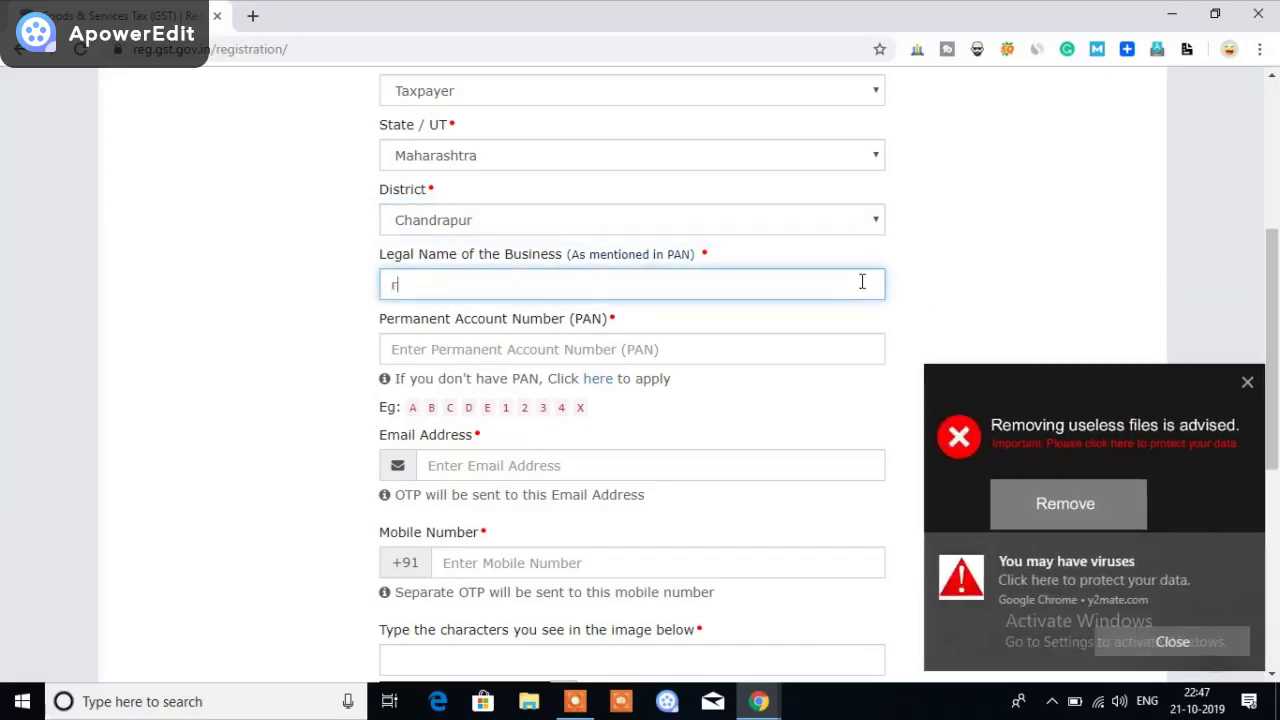
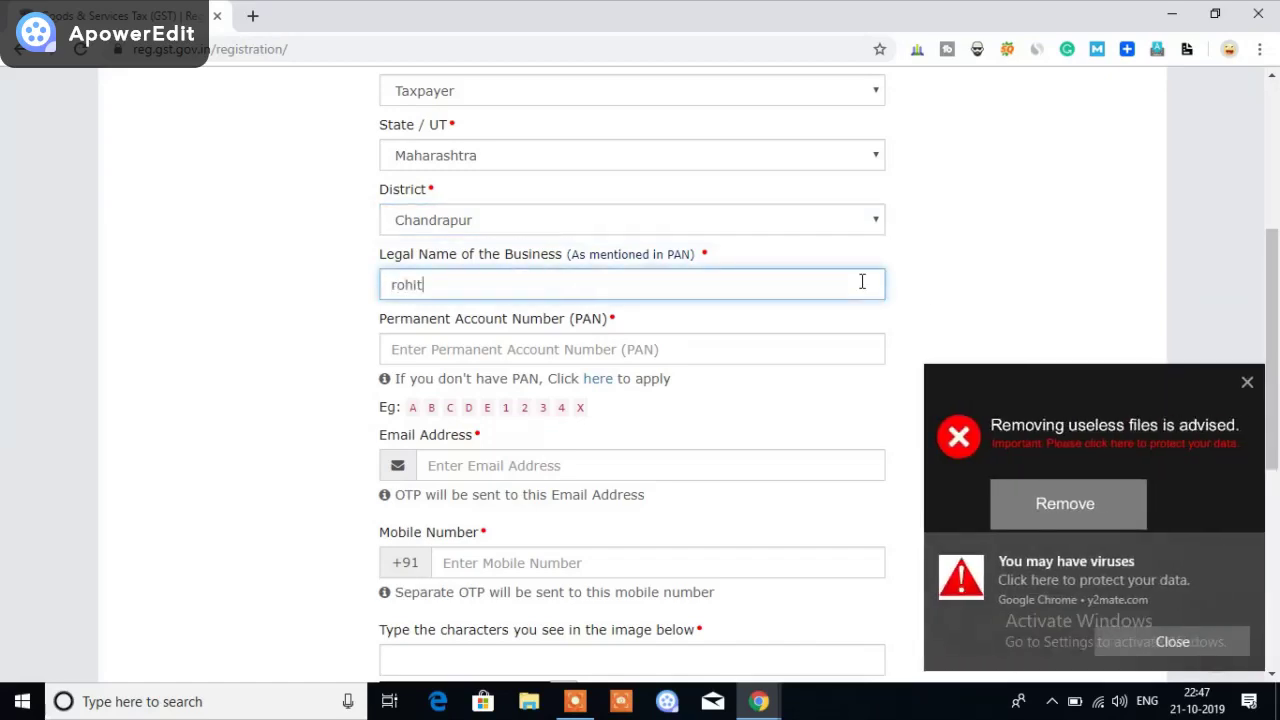
left_click(469, 352)
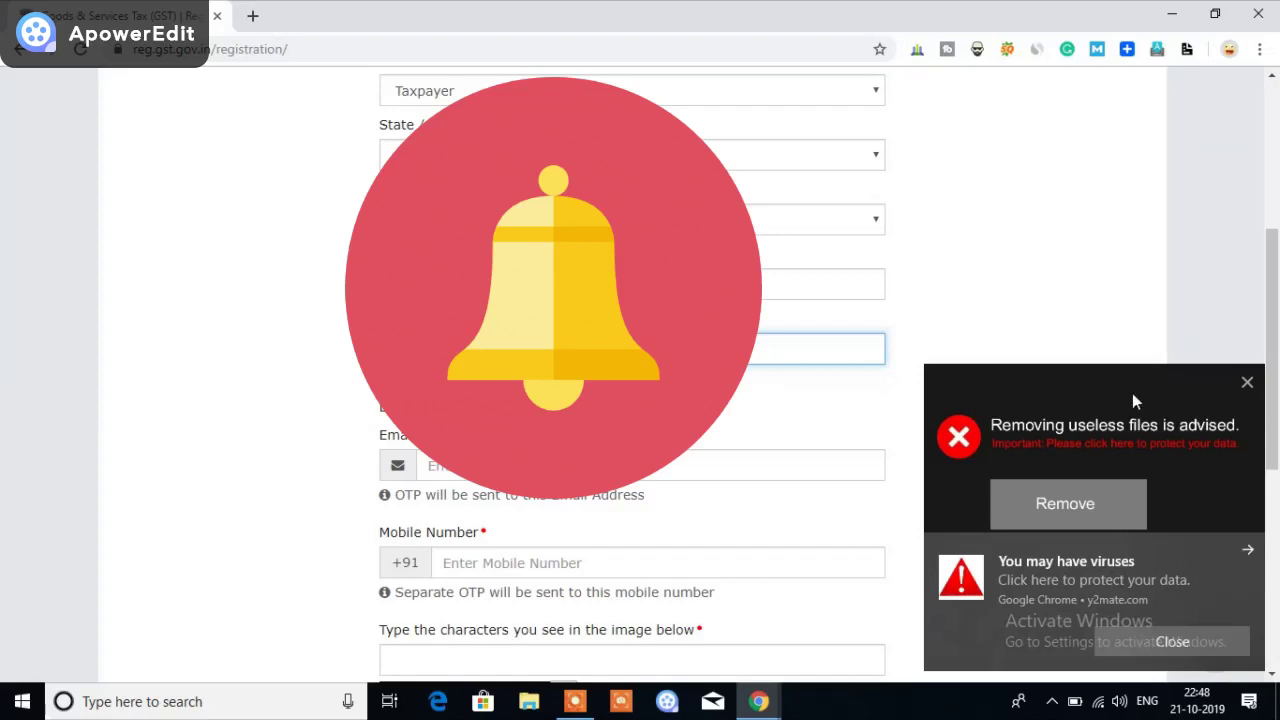
left_click(1187, 644)
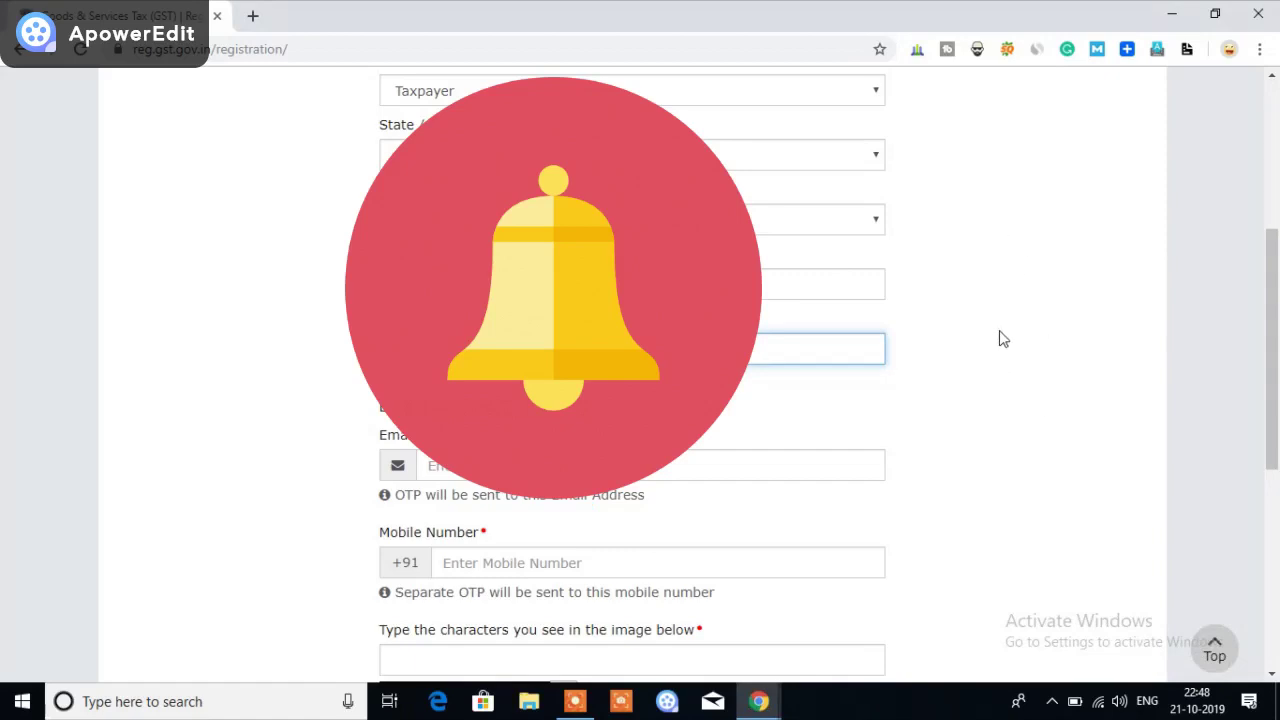
scroll(999, 332, "down", 2)
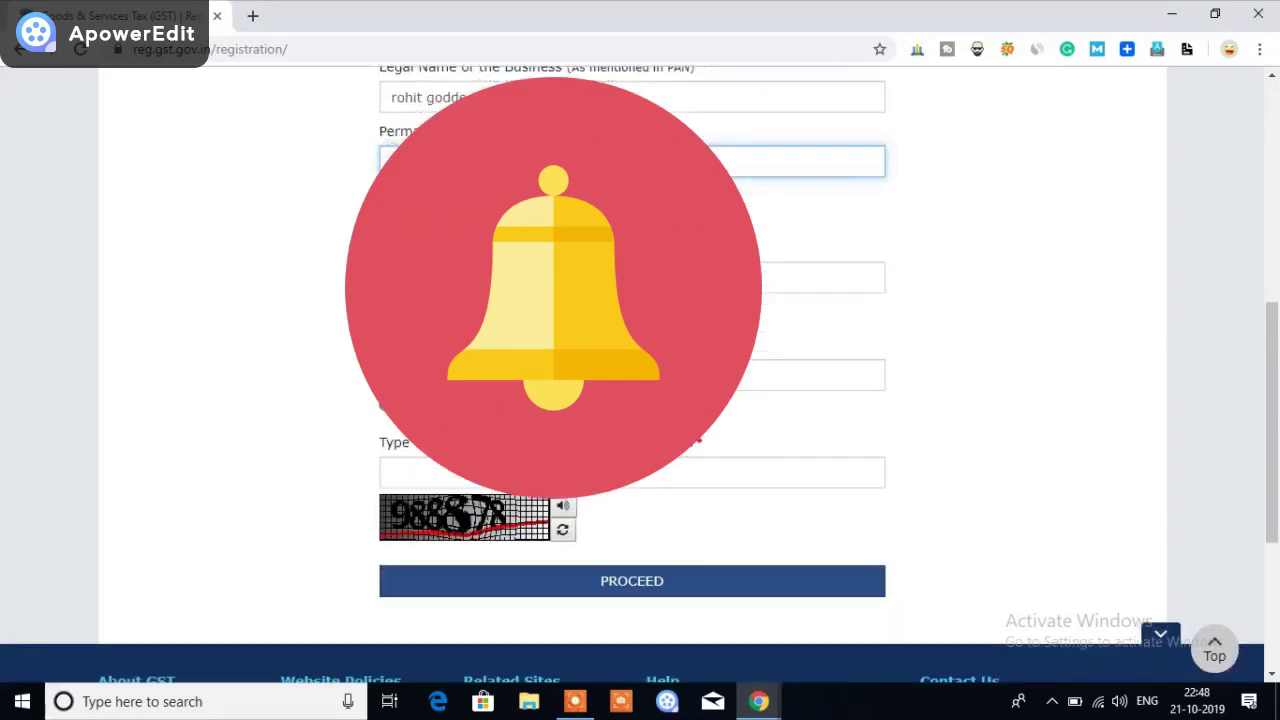
Fill in the email address and mobile number, dismissing the autofill suggestions
key("Tab")
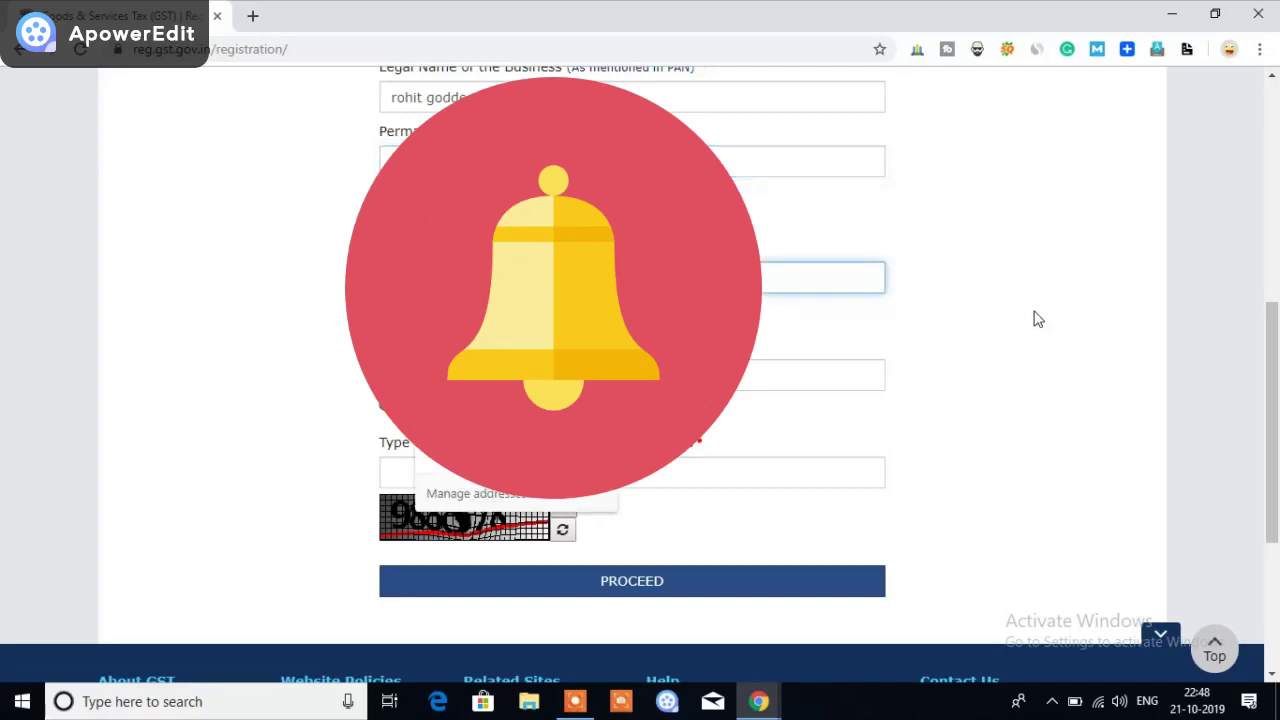
key("Escape")
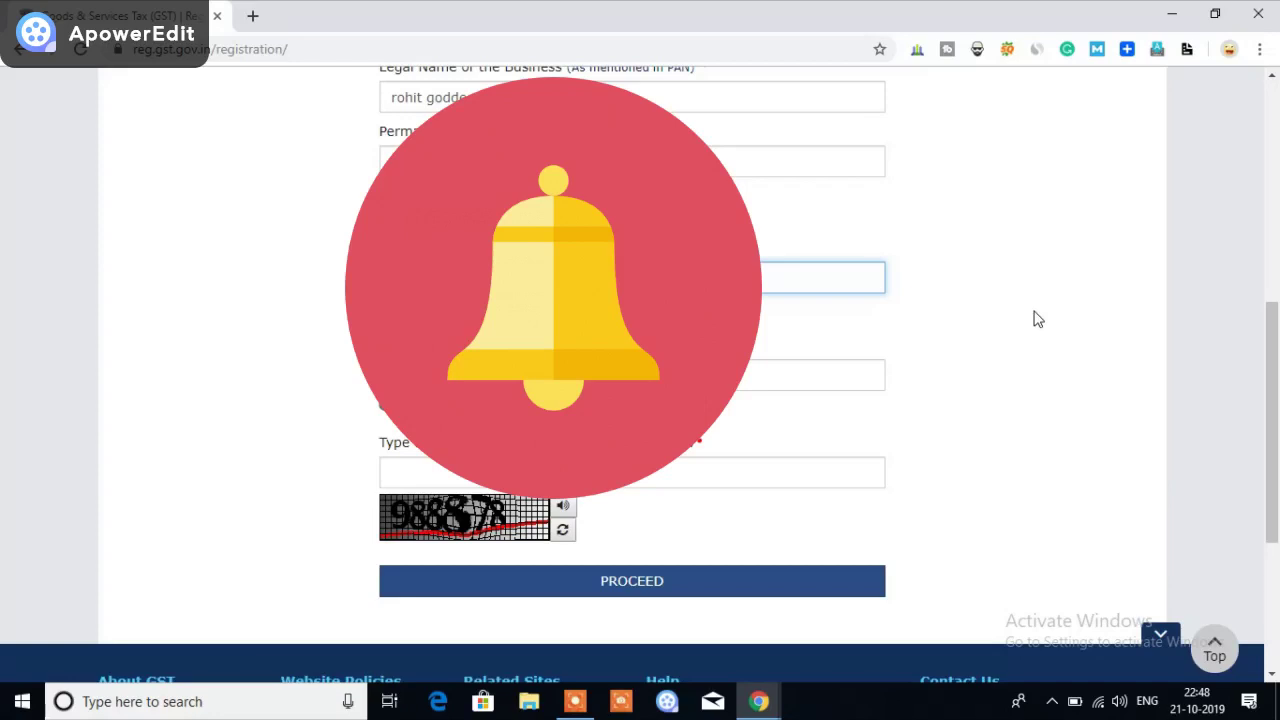
left_click(966, 325)
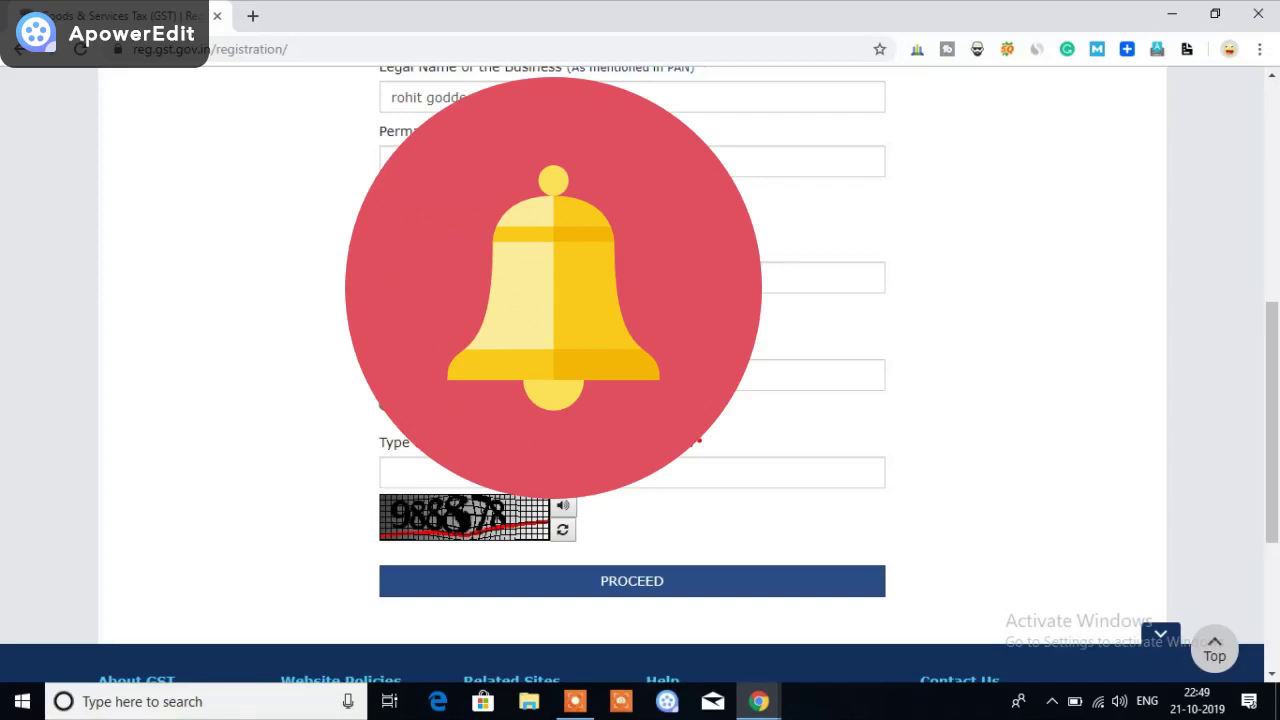
left_click(500, 375)
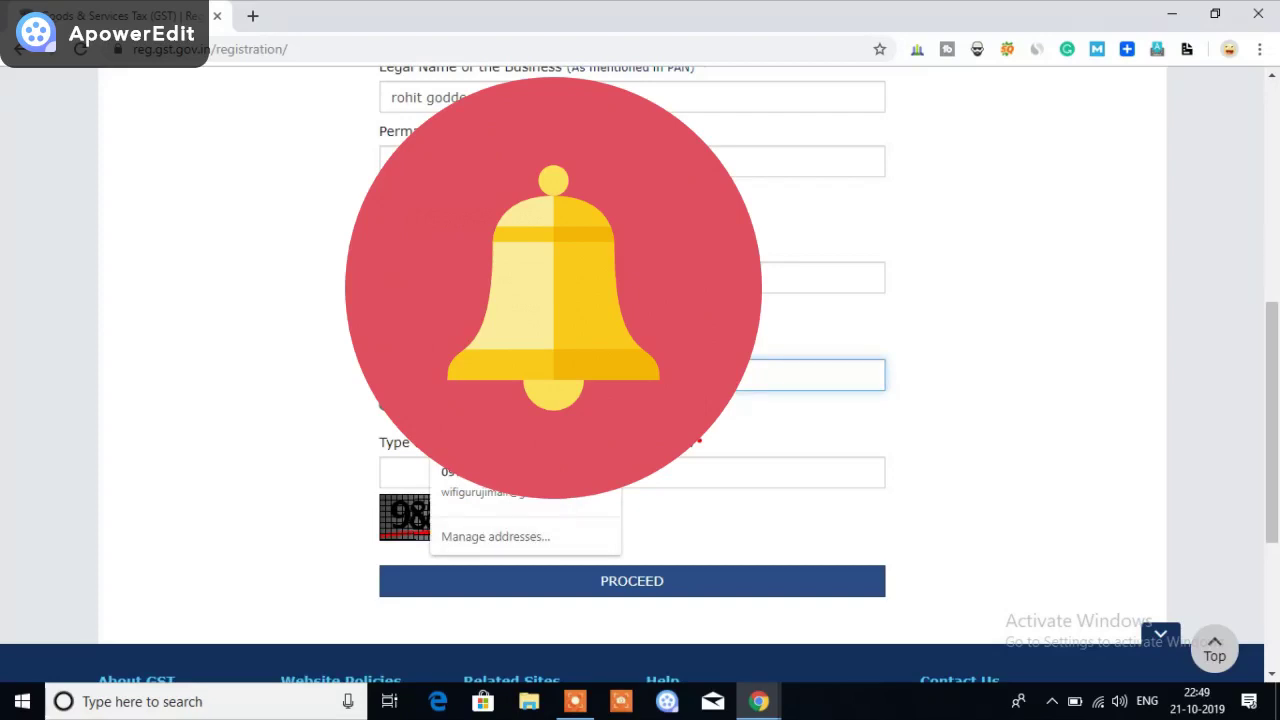
key("Escape")
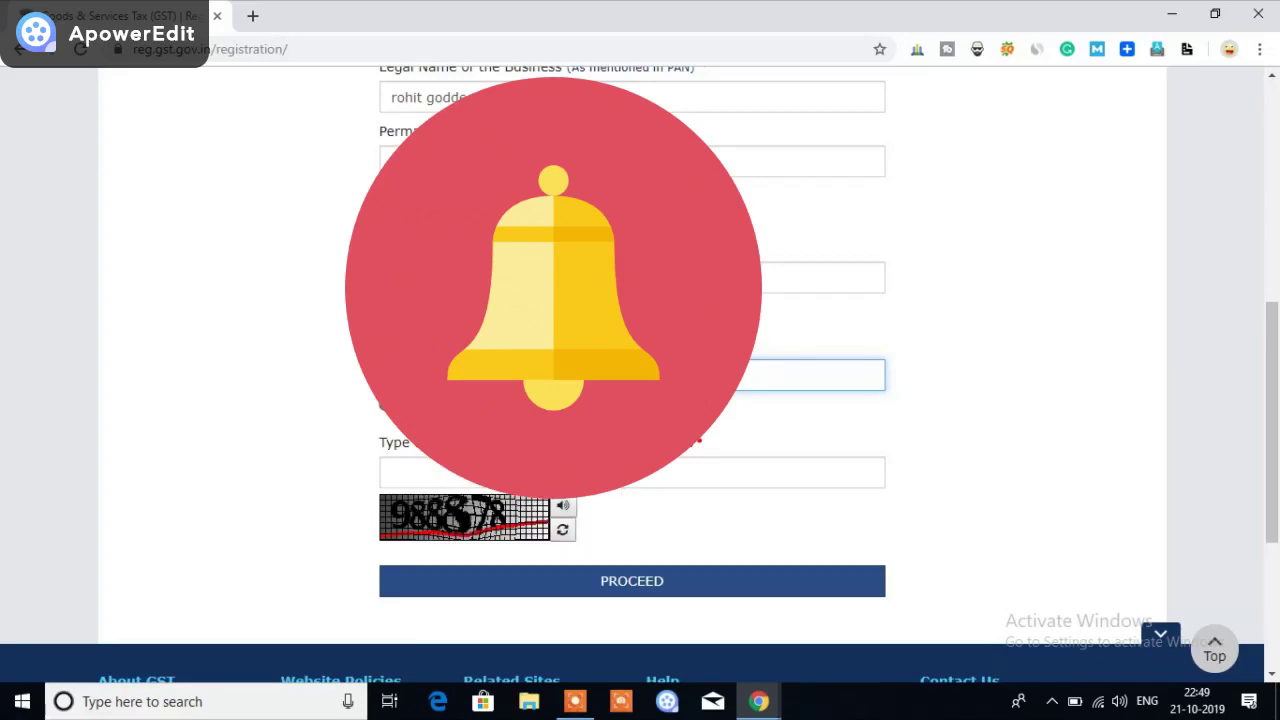
left_click(1027, 408)
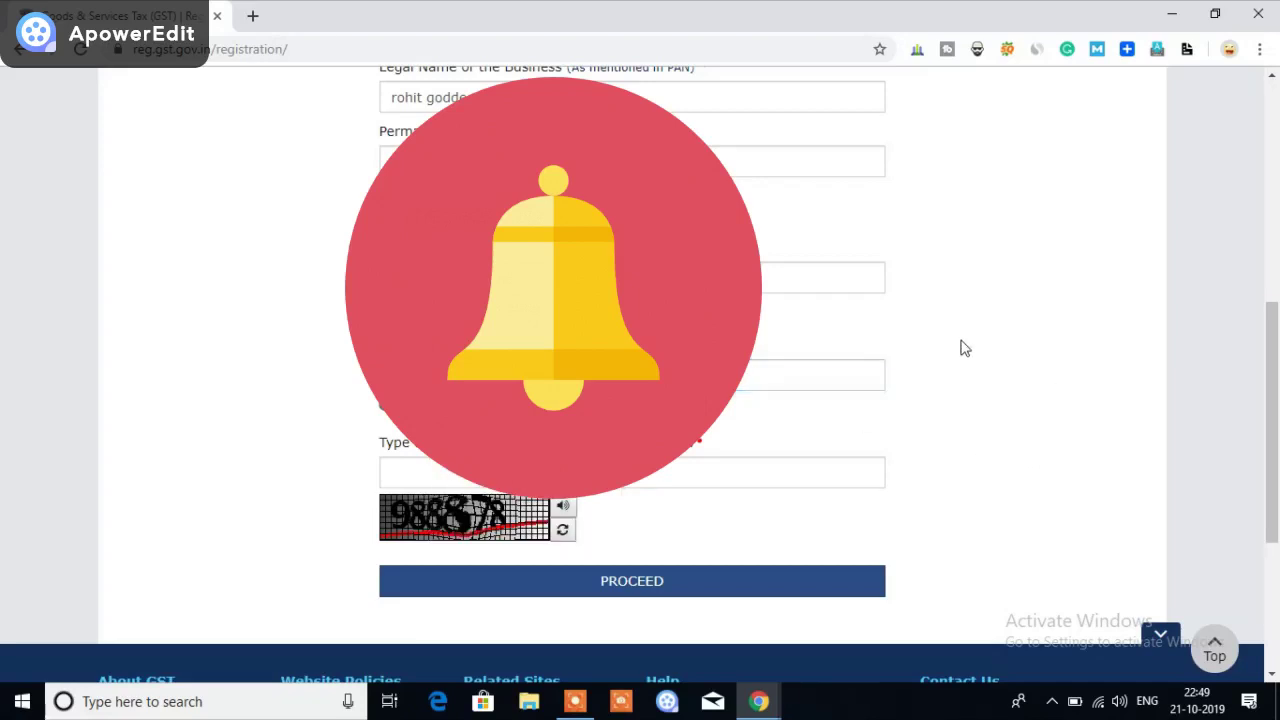
Enter the captcha characters and submit the details for OTP verification
scroll(960, 348, "down", 1)
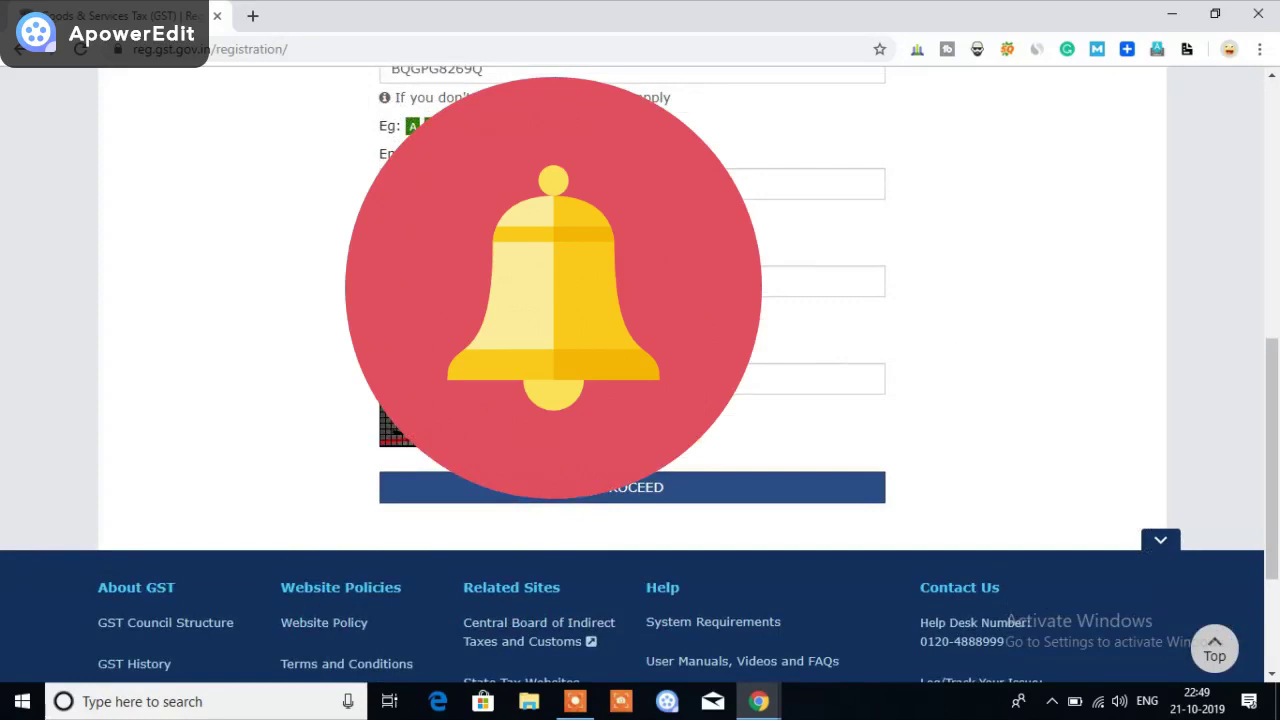
scroll(937, 334, "down", 1)
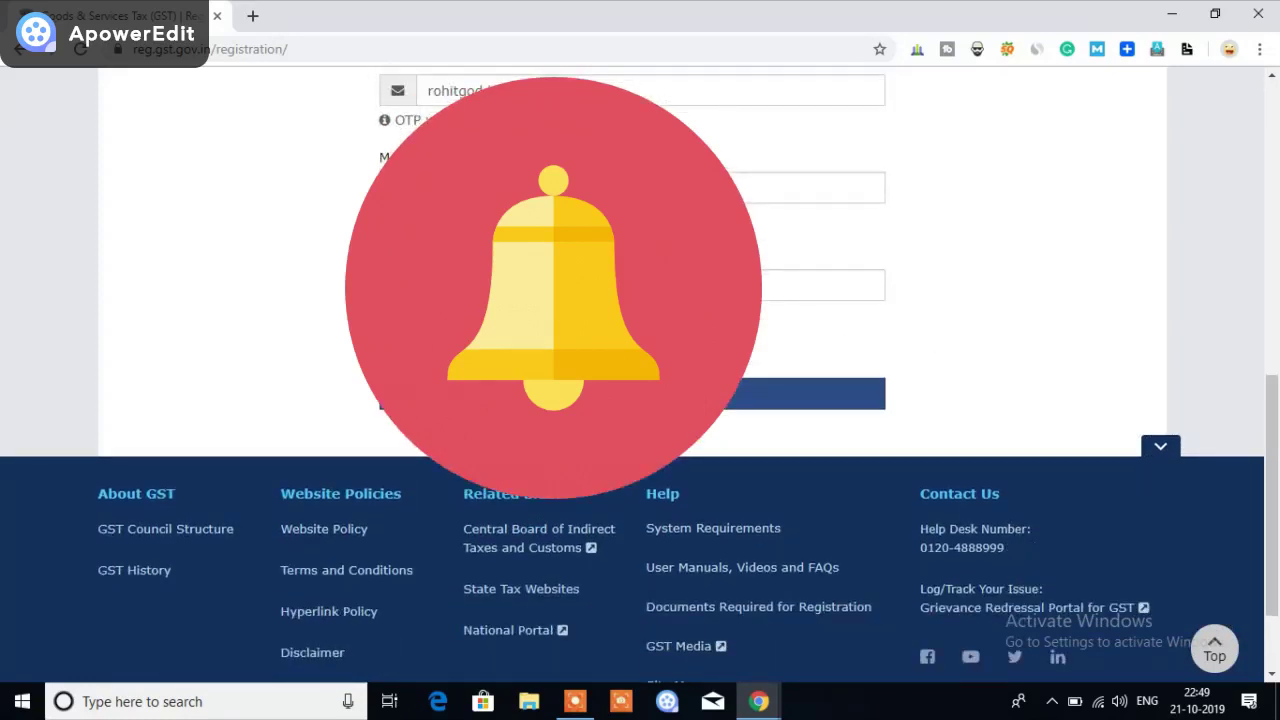
left_click(632, 285)
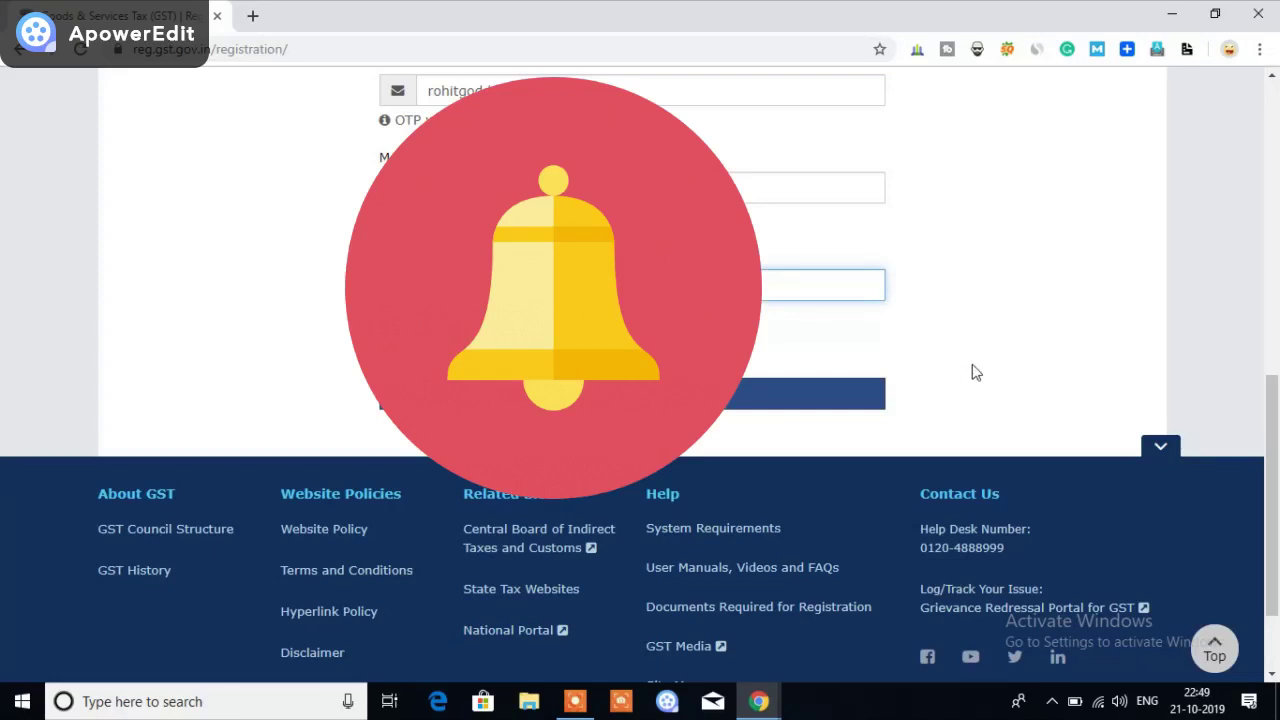
left_click(849, 405)
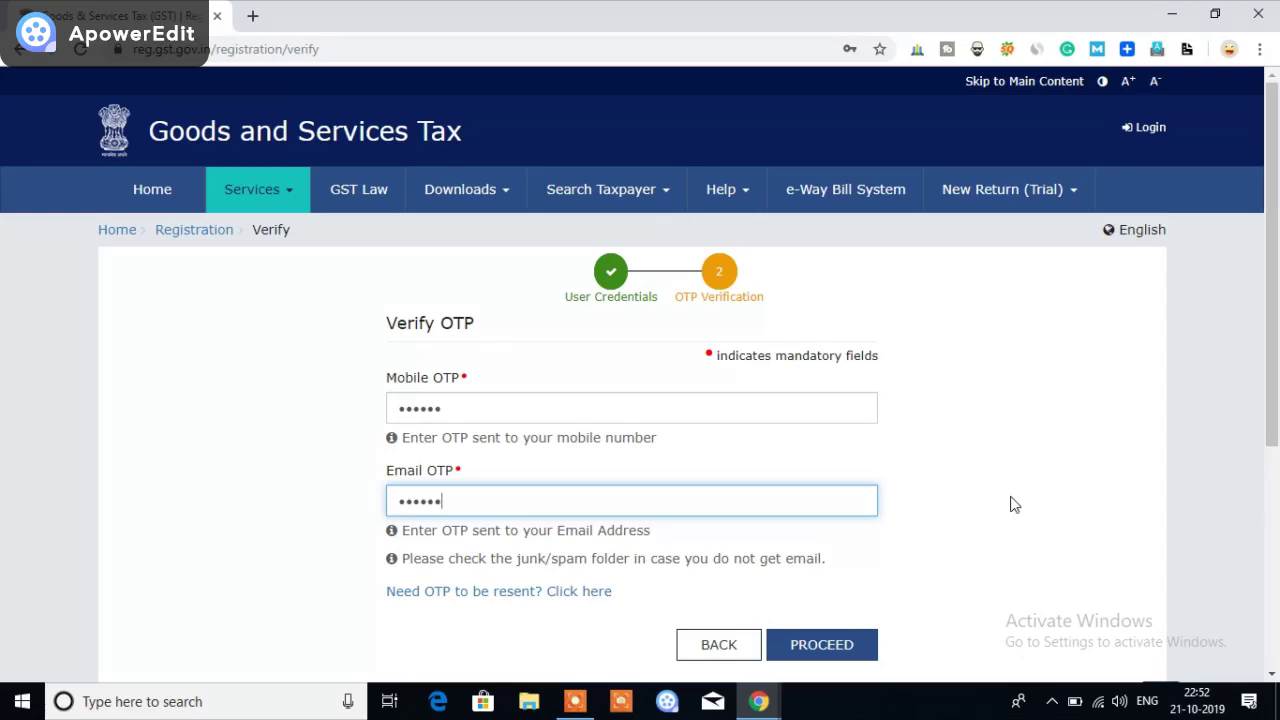
Submit the entered mobile and email OTPs to complete Part A and receive a TRN
scroll(1004, 482, "down", 1)
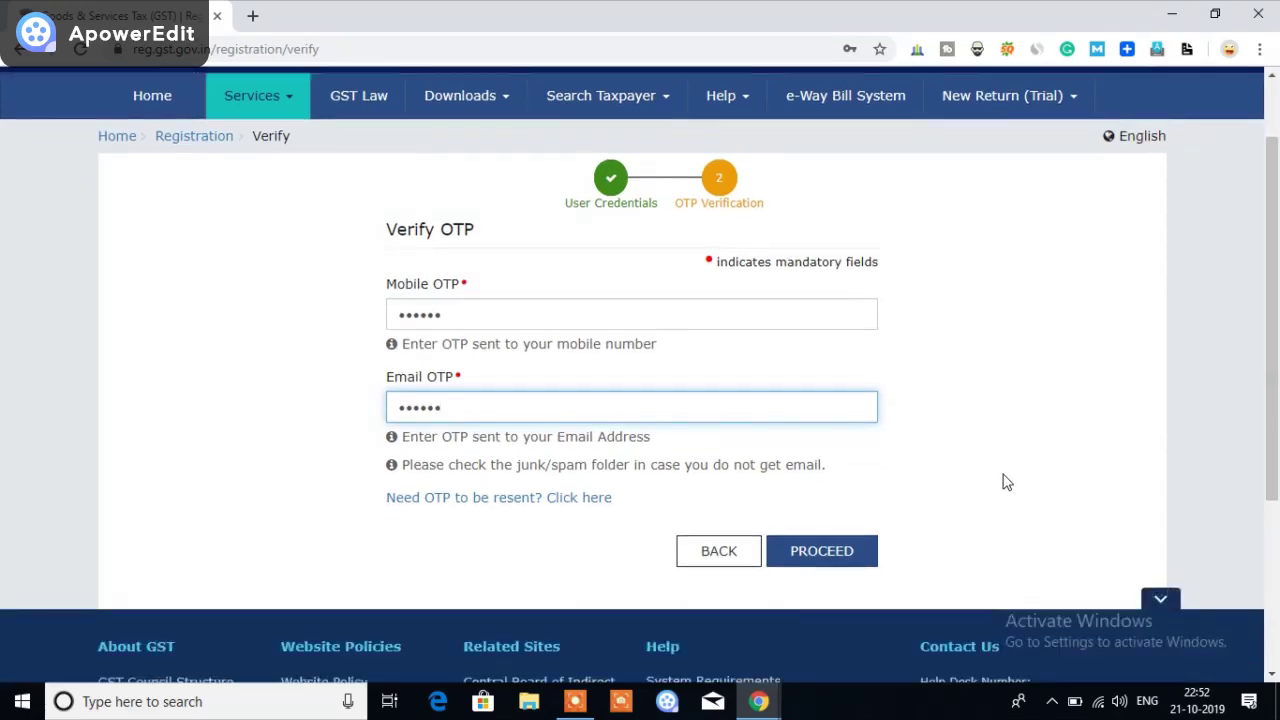
left_click(845, 555)
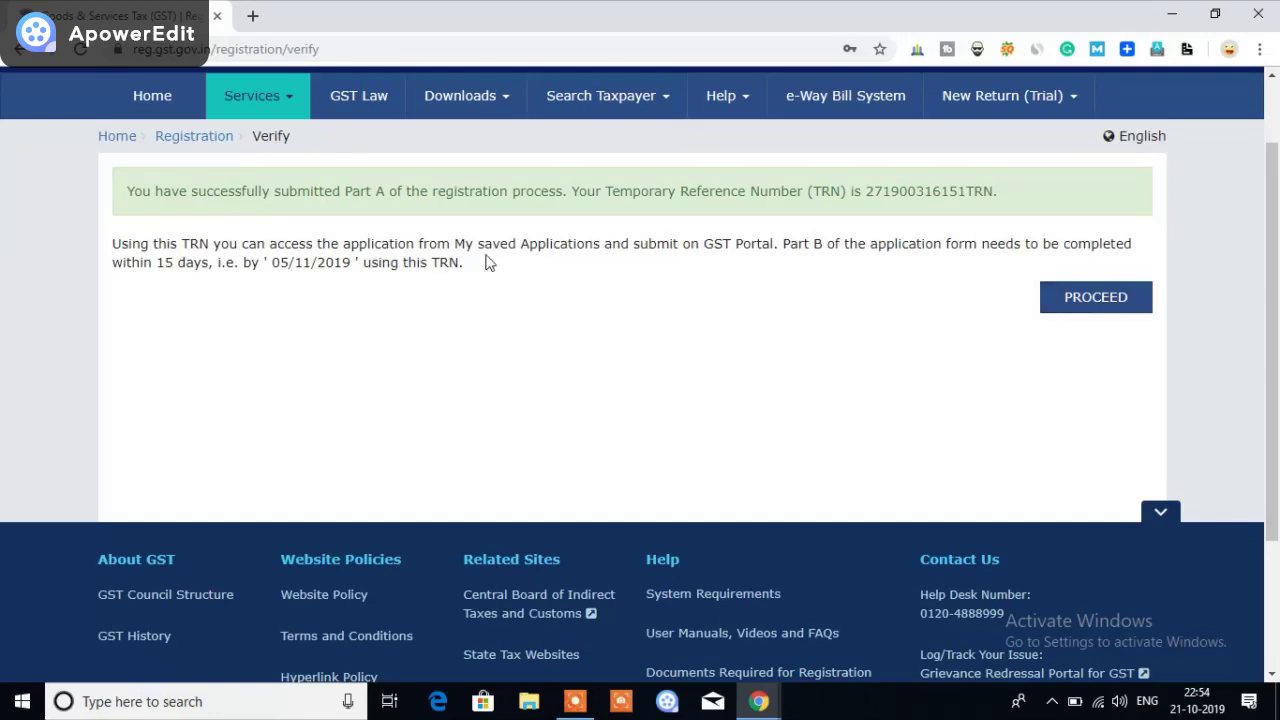
Continue to the TRN login and switch to the GST registration email in Gmail
left_click(1083, 305)
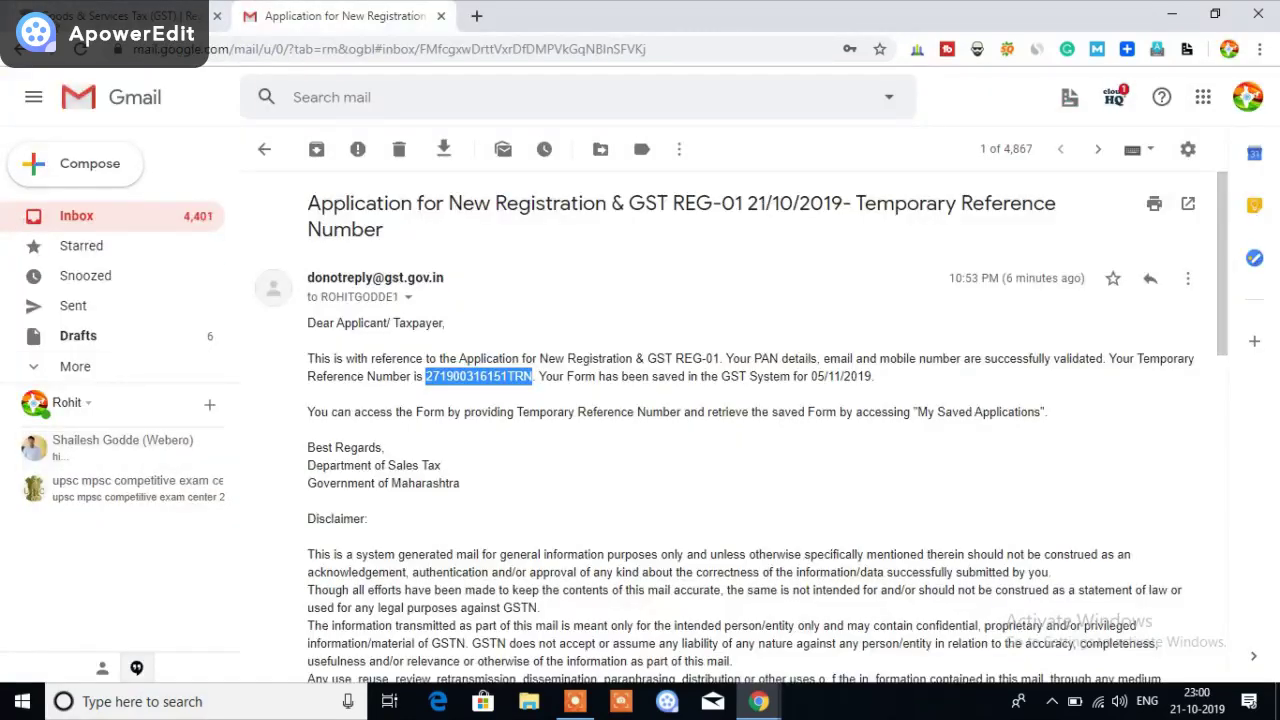
left_click(72, 18)
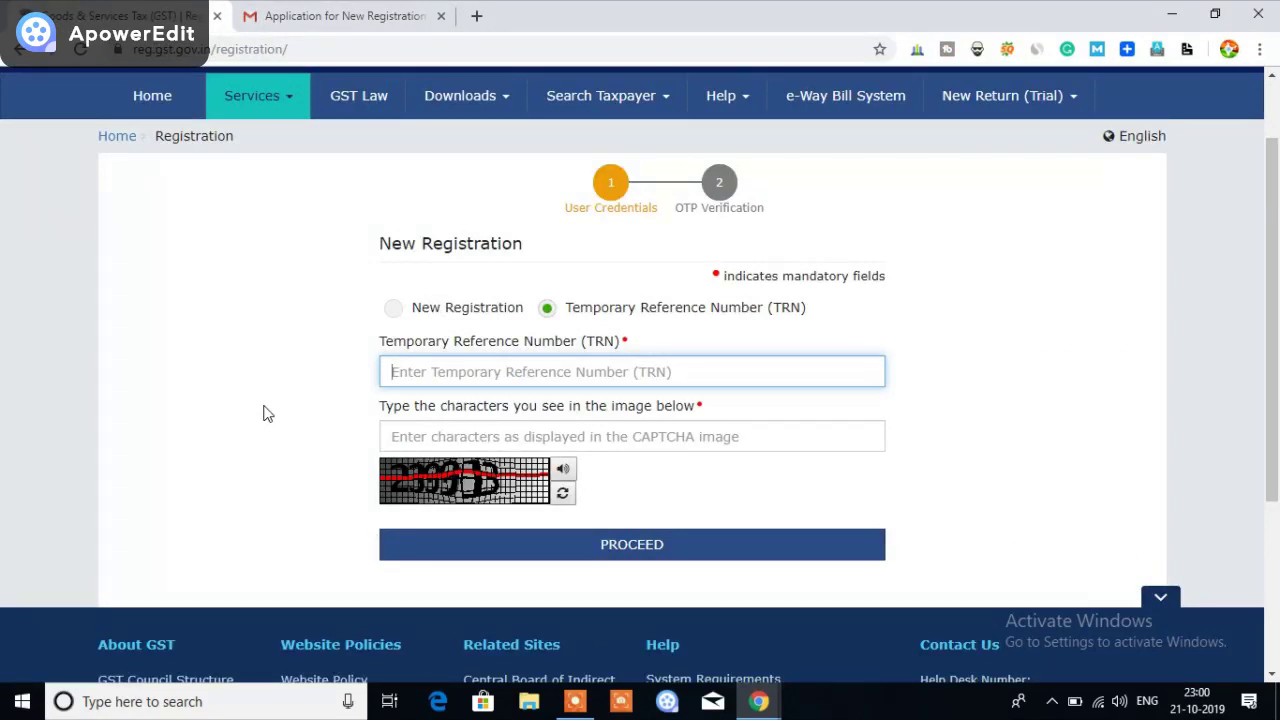
Paste the Temporary Reference Number and enter the captcha characters on the TRN login form
right_click(410, 384)
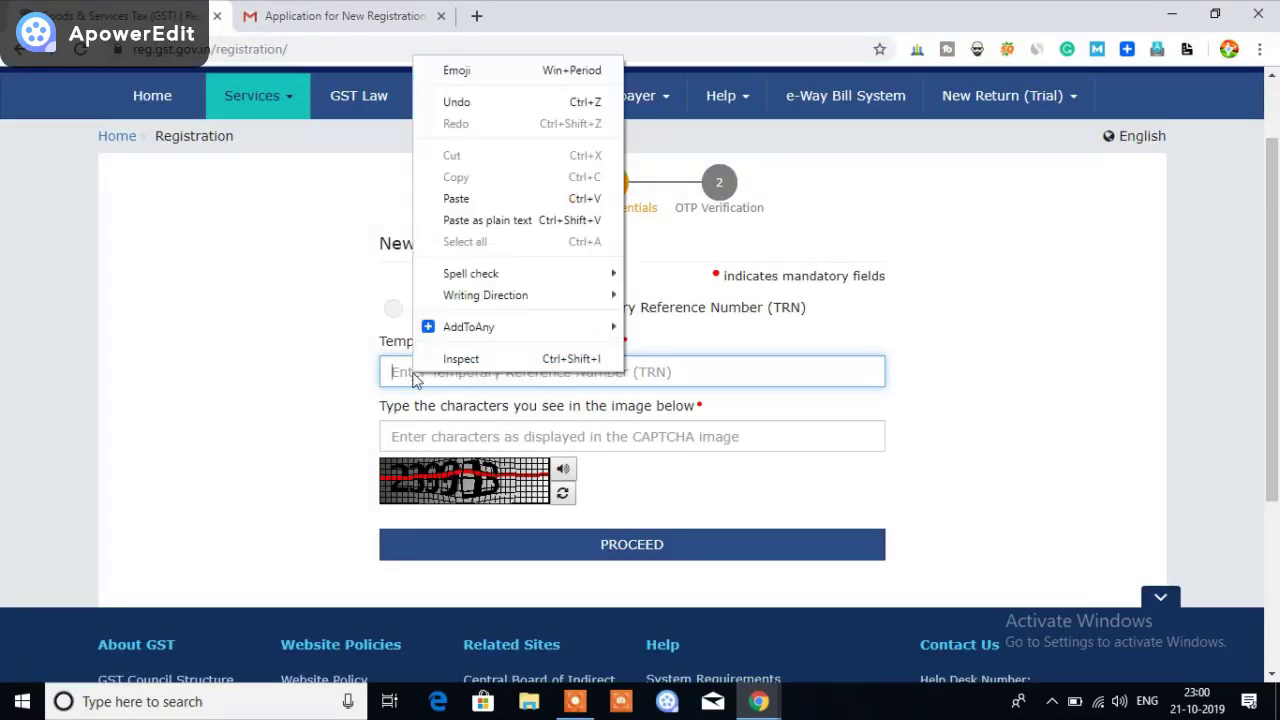
left_click(450, 198)
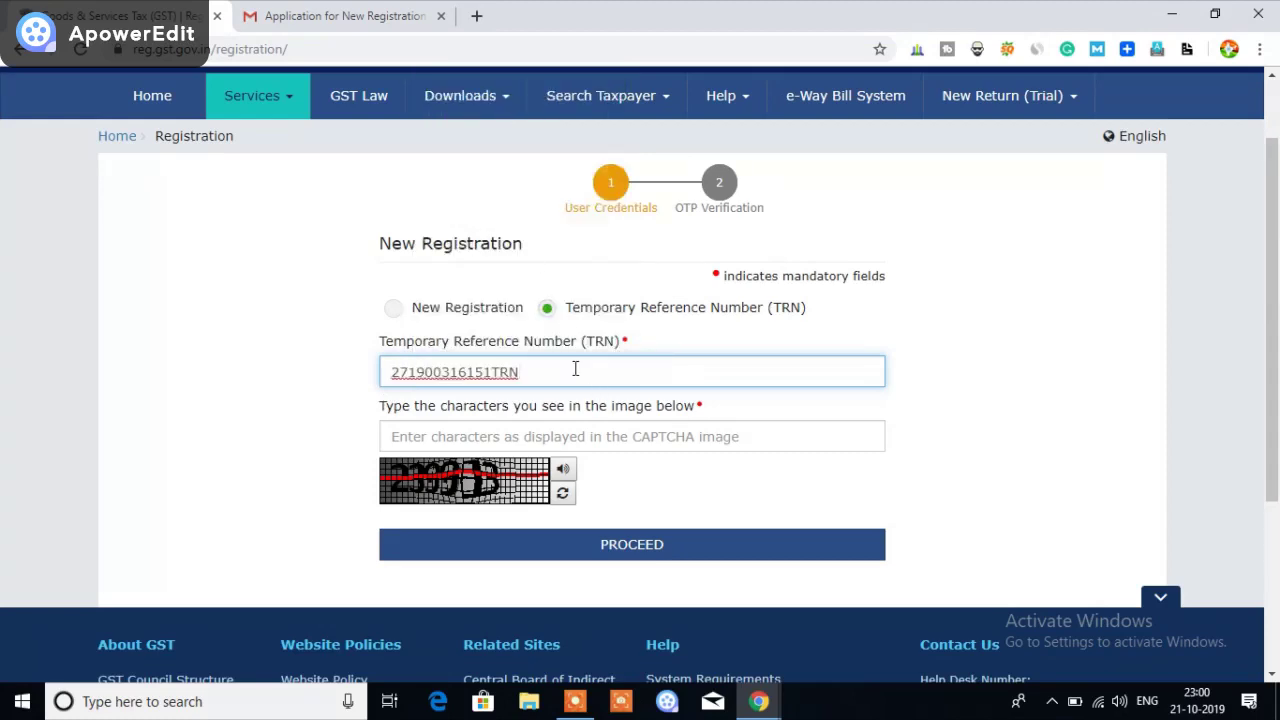
scroll(574, 369, "down", 1)
left_click(416, 342)
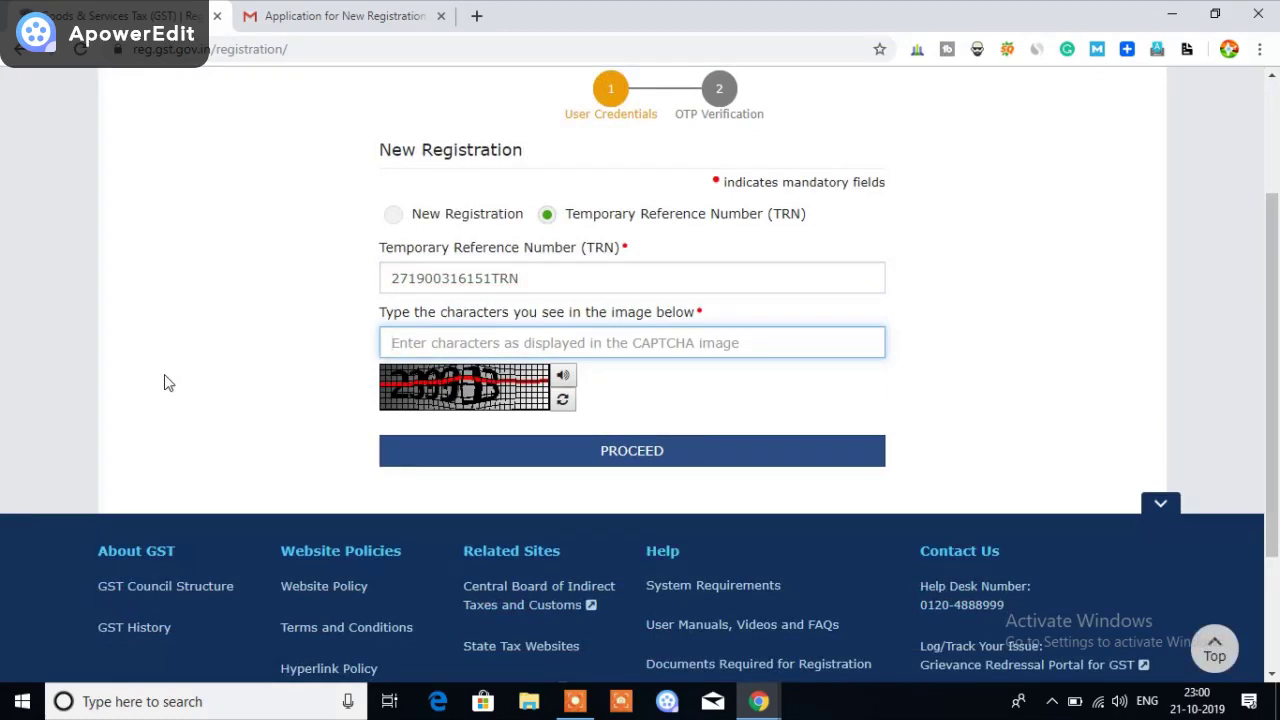
type("2")
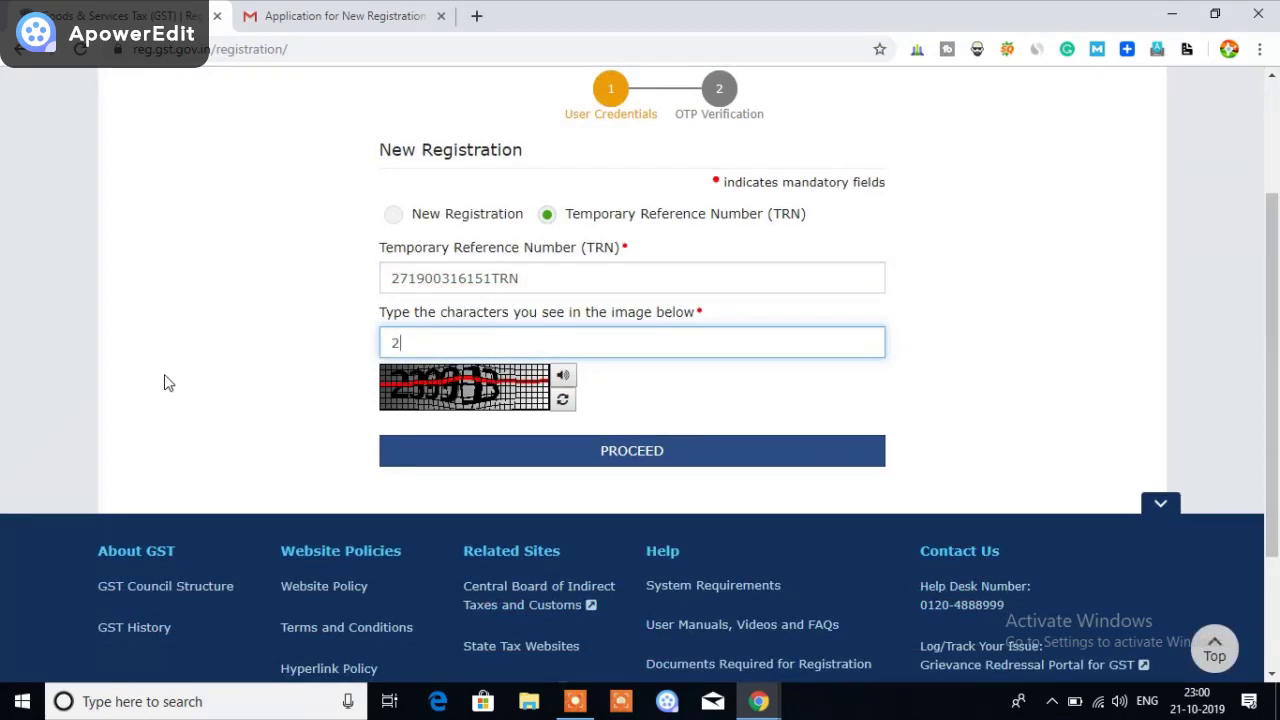
type("39913")
left_click(262, 412)
Submit the TRN login, enter the mobile/email OTP and confirm to reach the dashboard
left_click(651, 455)
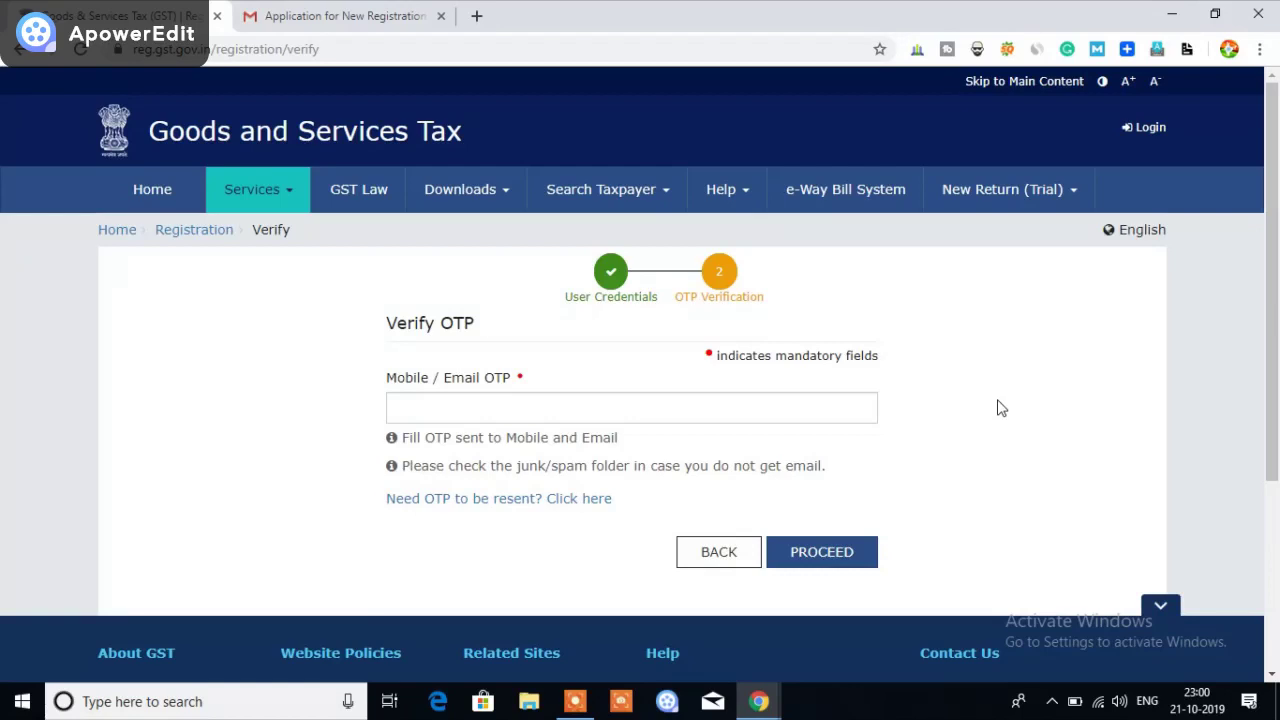
left_click(404, 408)
type("1234")
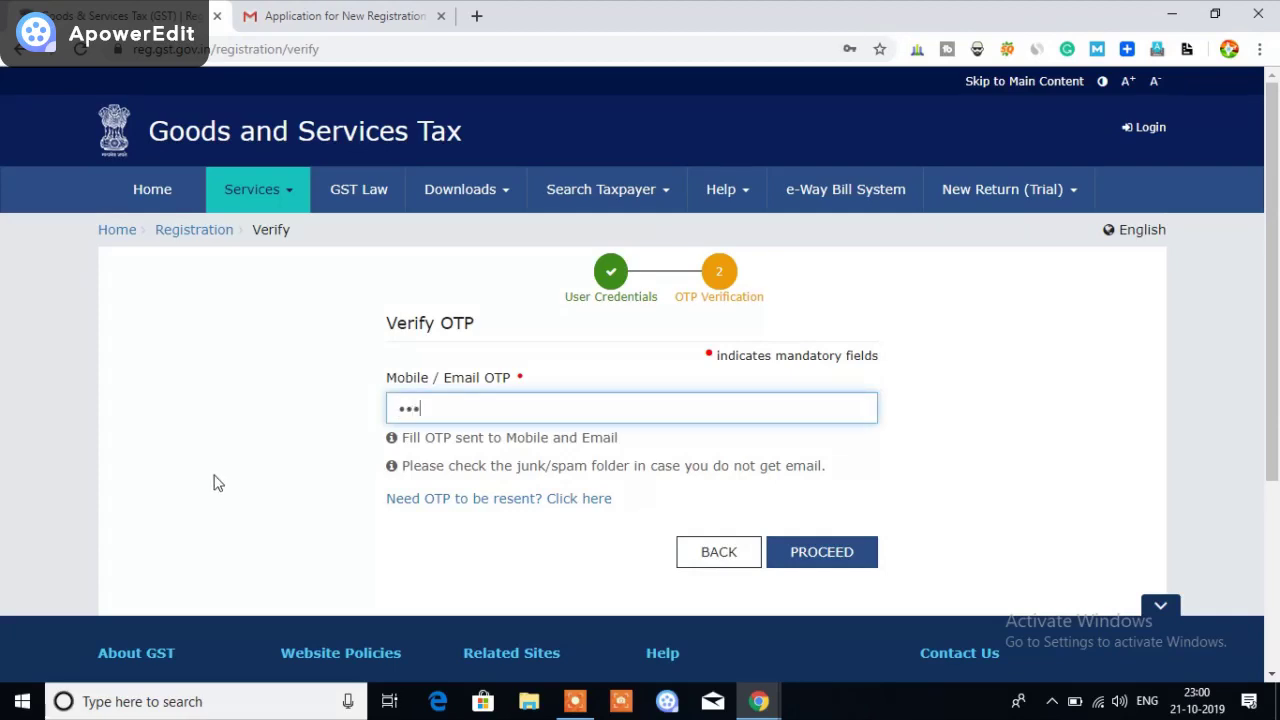
type("56")
left_click(812, 558)
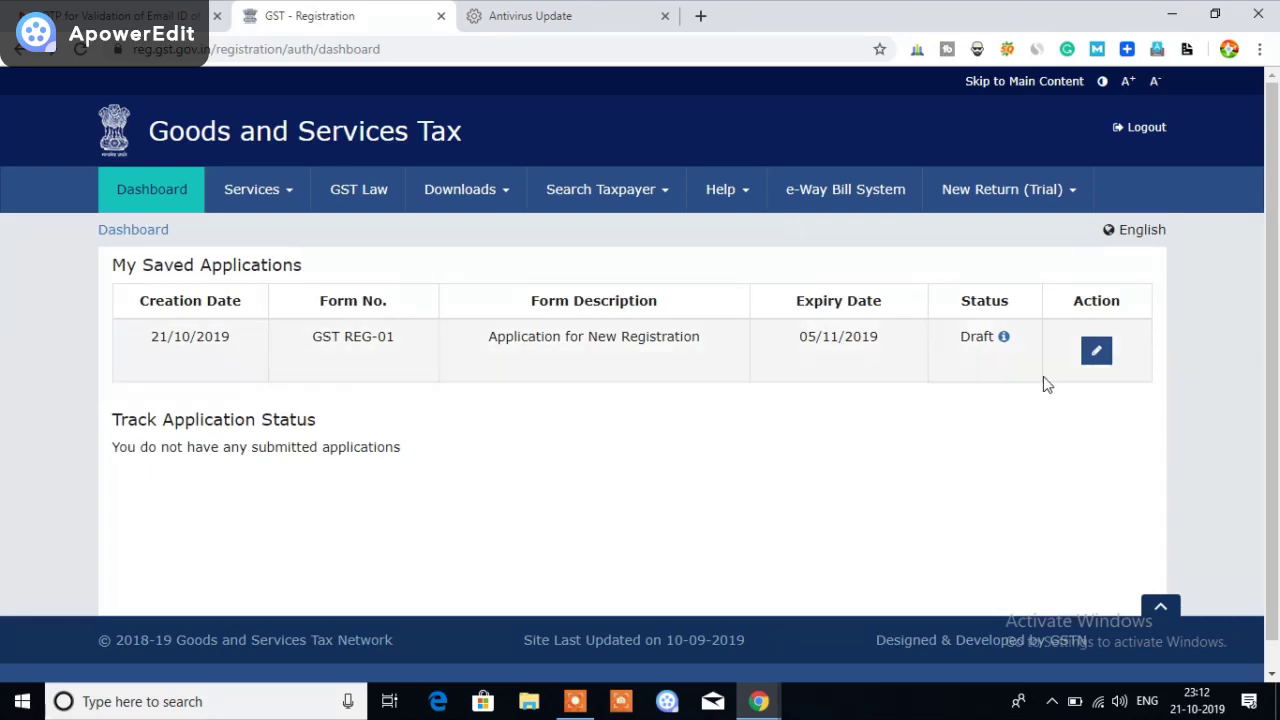
Edit the draft GST REG-01 application and scroll through its Business Details form
left_click(1096, 355)
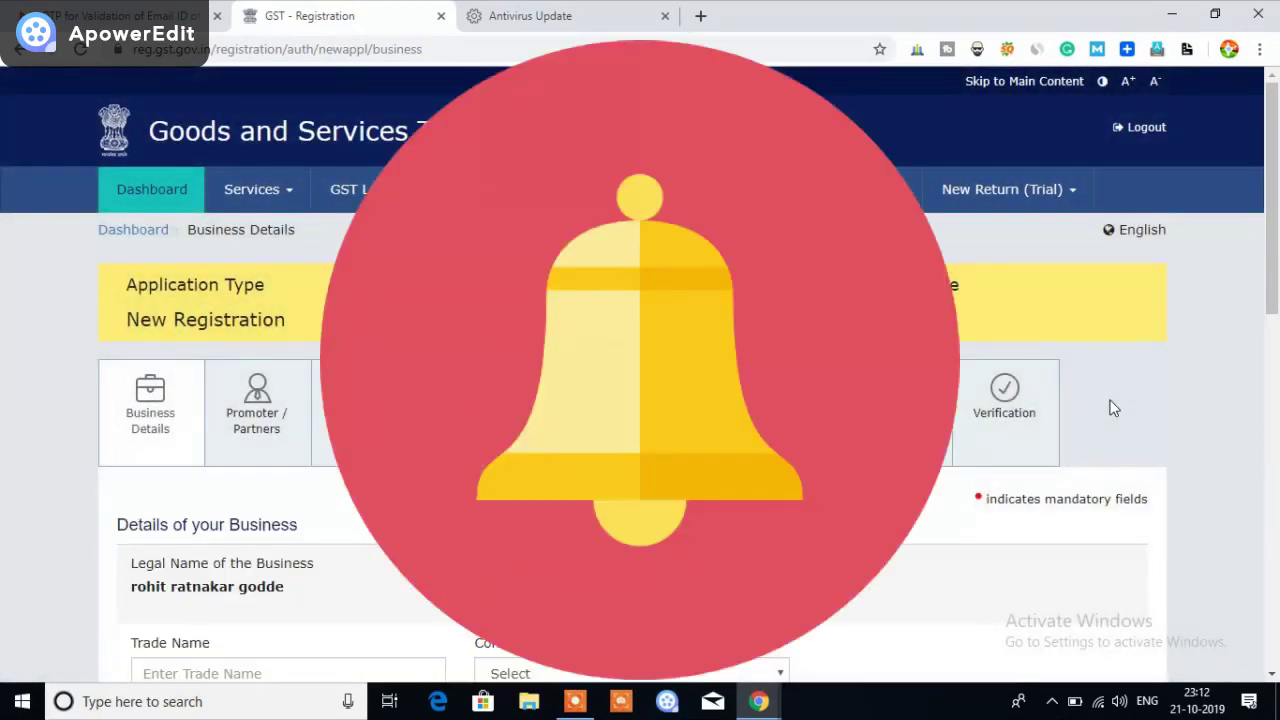
scroll(1113, 407, "down", 4)
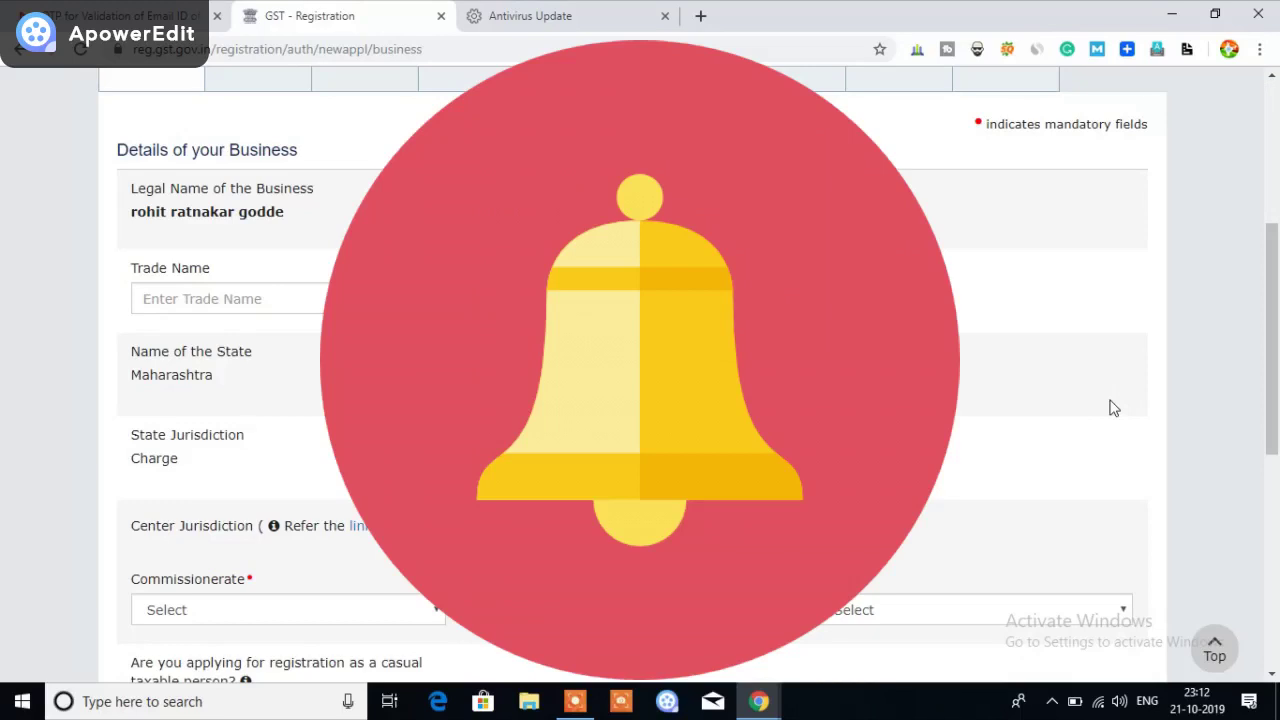
scroll(640, 380, "down", 1)
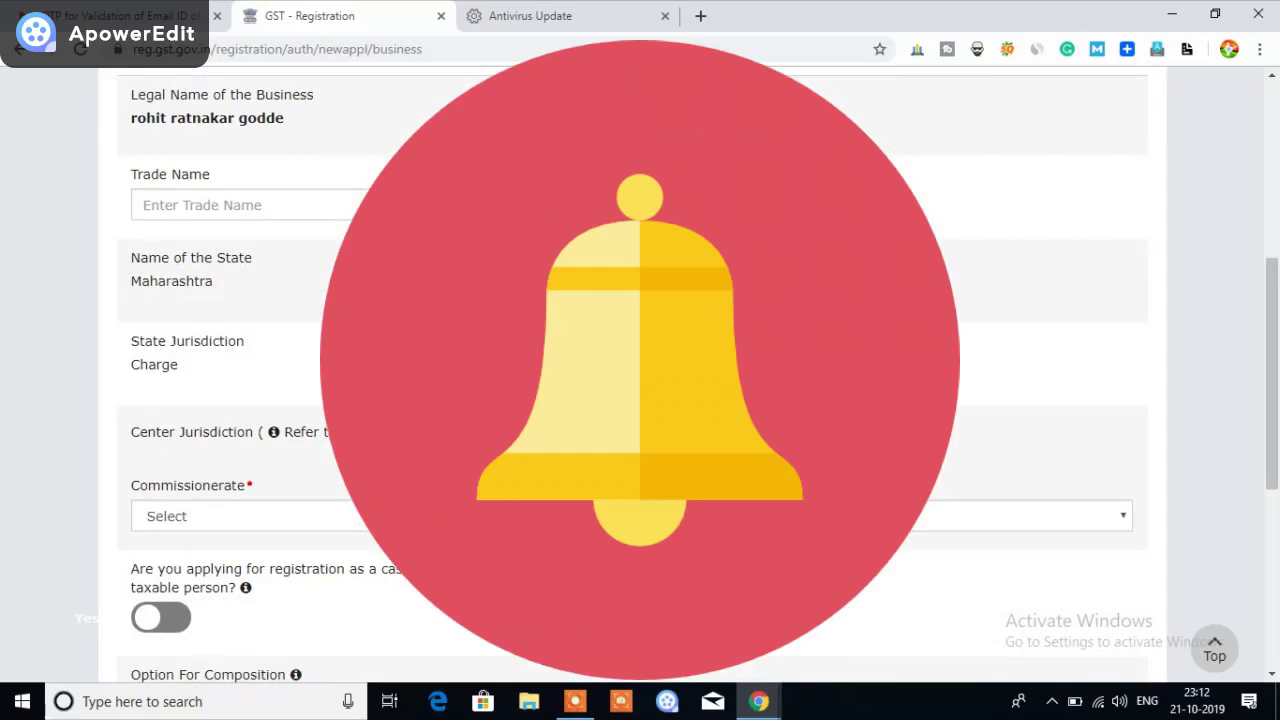
scroll(984, 320, "down", 1)
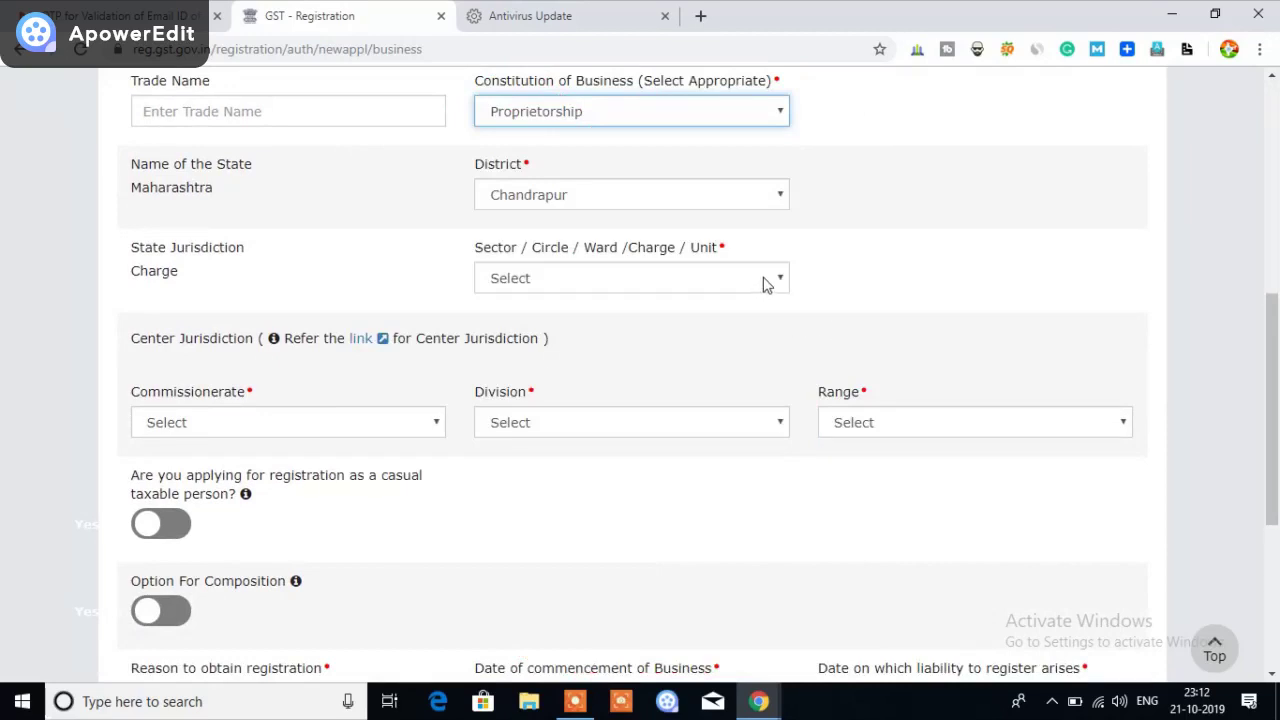
Pick BALLARPUR_701 from the long Sector / Circle / Ward / Charge / Unit list
left_click(766, 282)
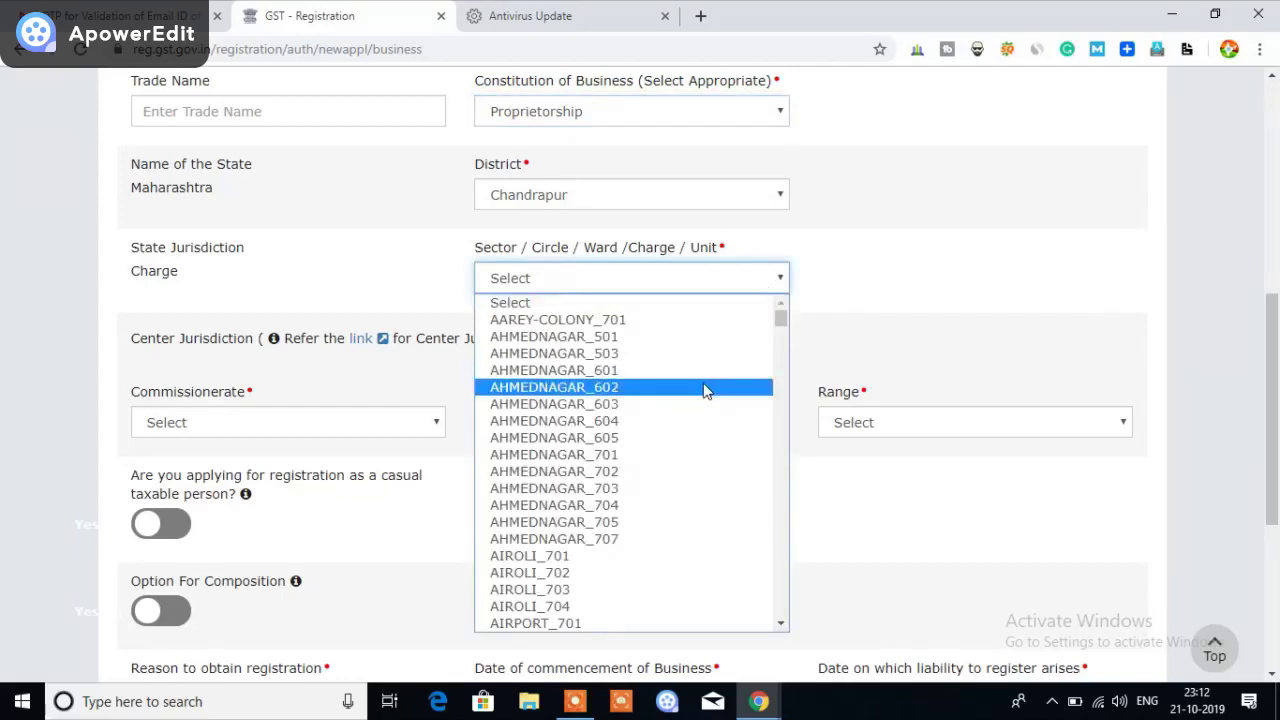
scroll(703, 390, "down", 2)
scroll(705, 391, "down", 7)
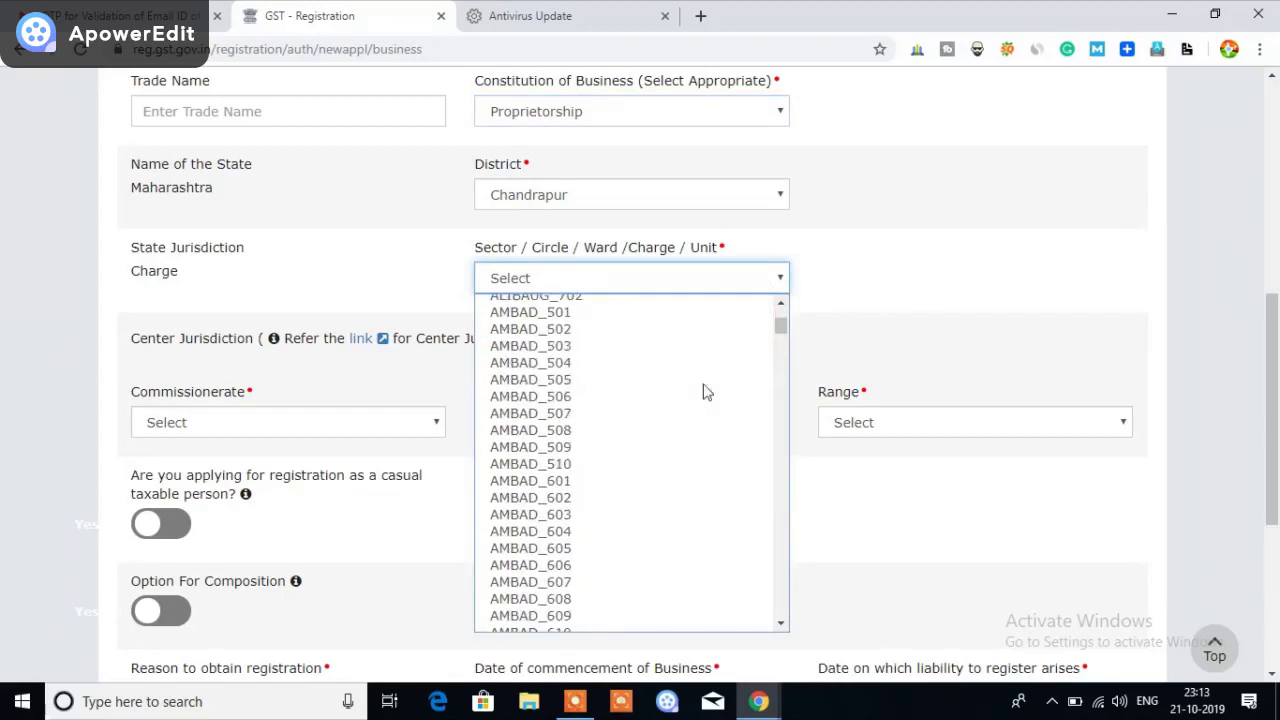
scroll(703, 390, "down", 12)
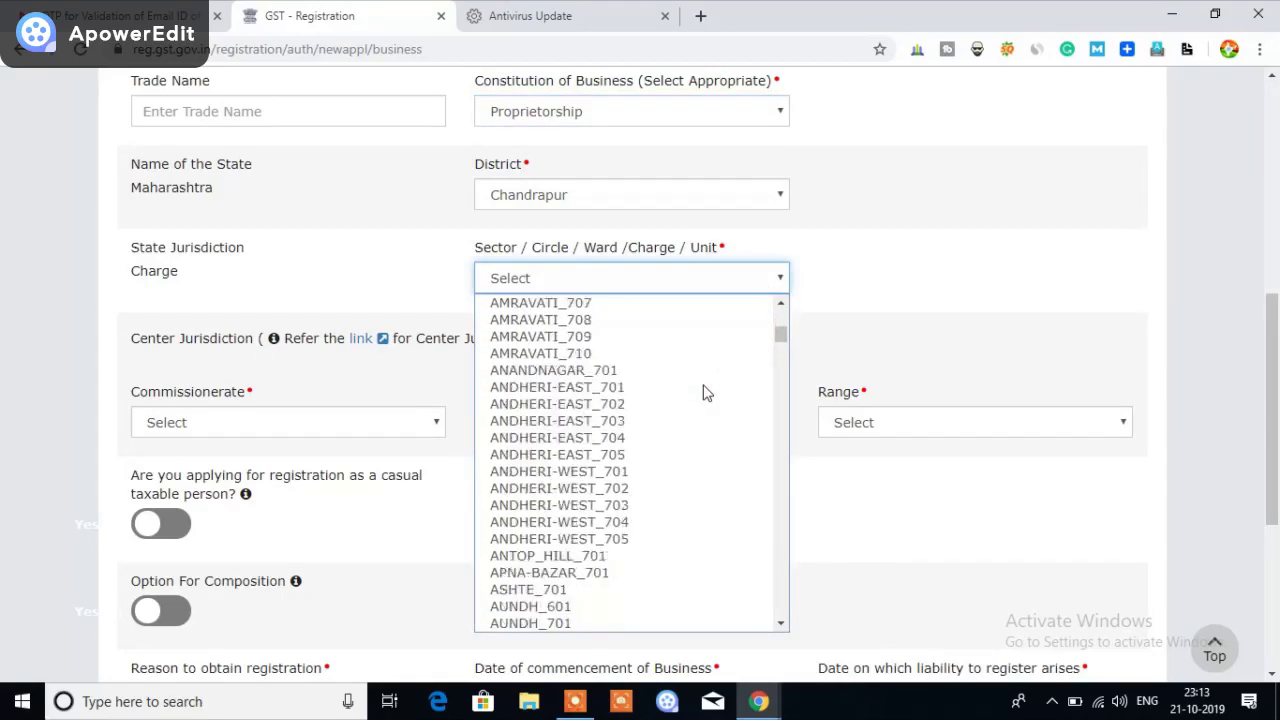
scroll(703, 393, "down", 11)
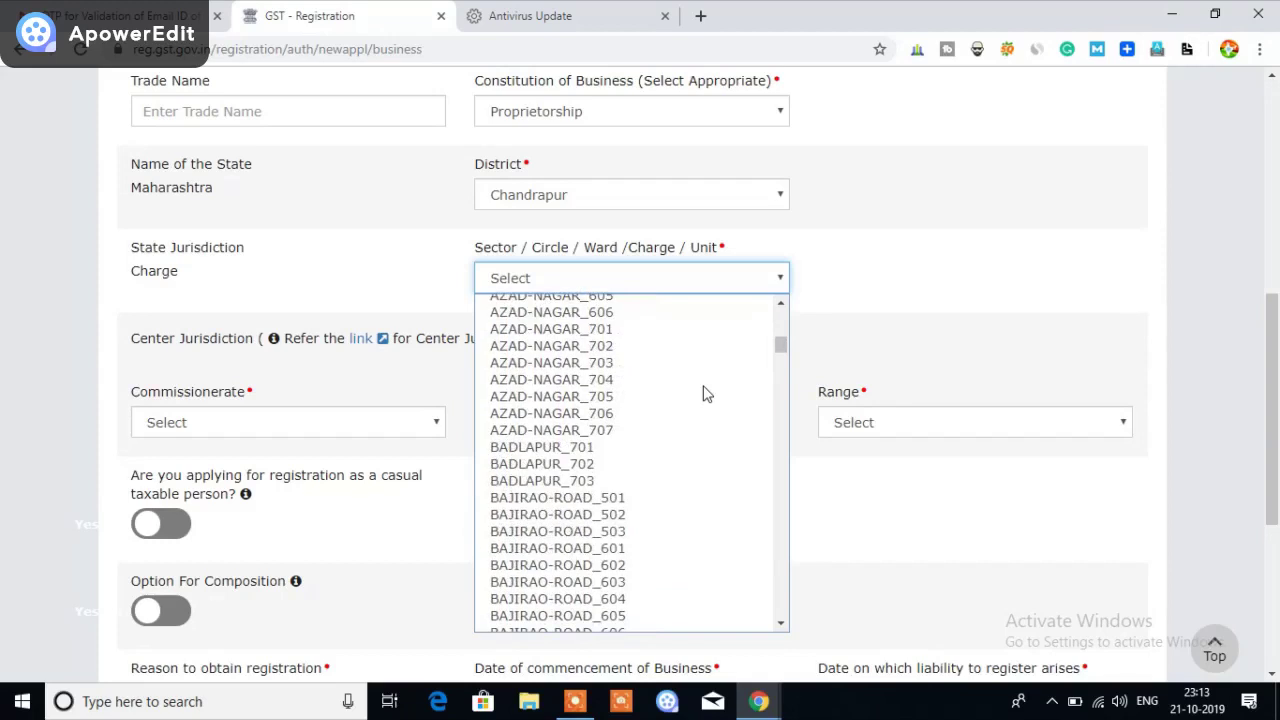
scroll(703, 393, "up", 8)
scroll(703, 393, "down", 16)
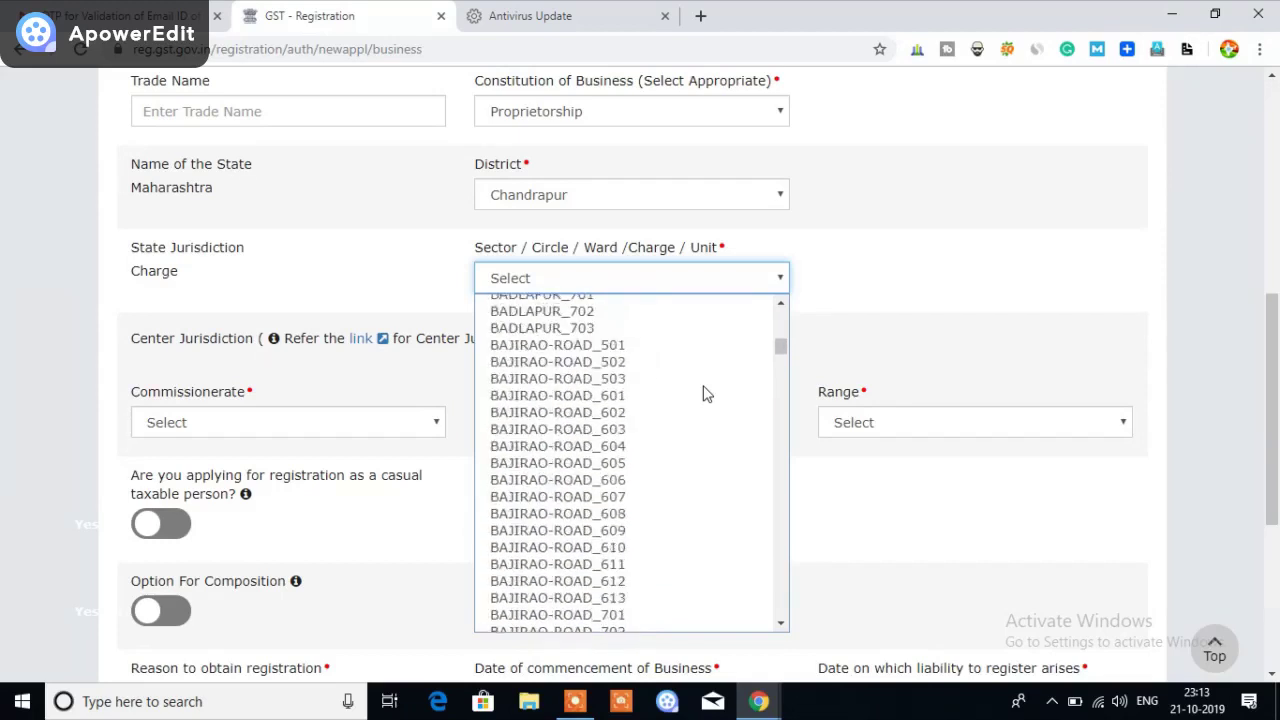
scroll(703, 393, "down", 5)
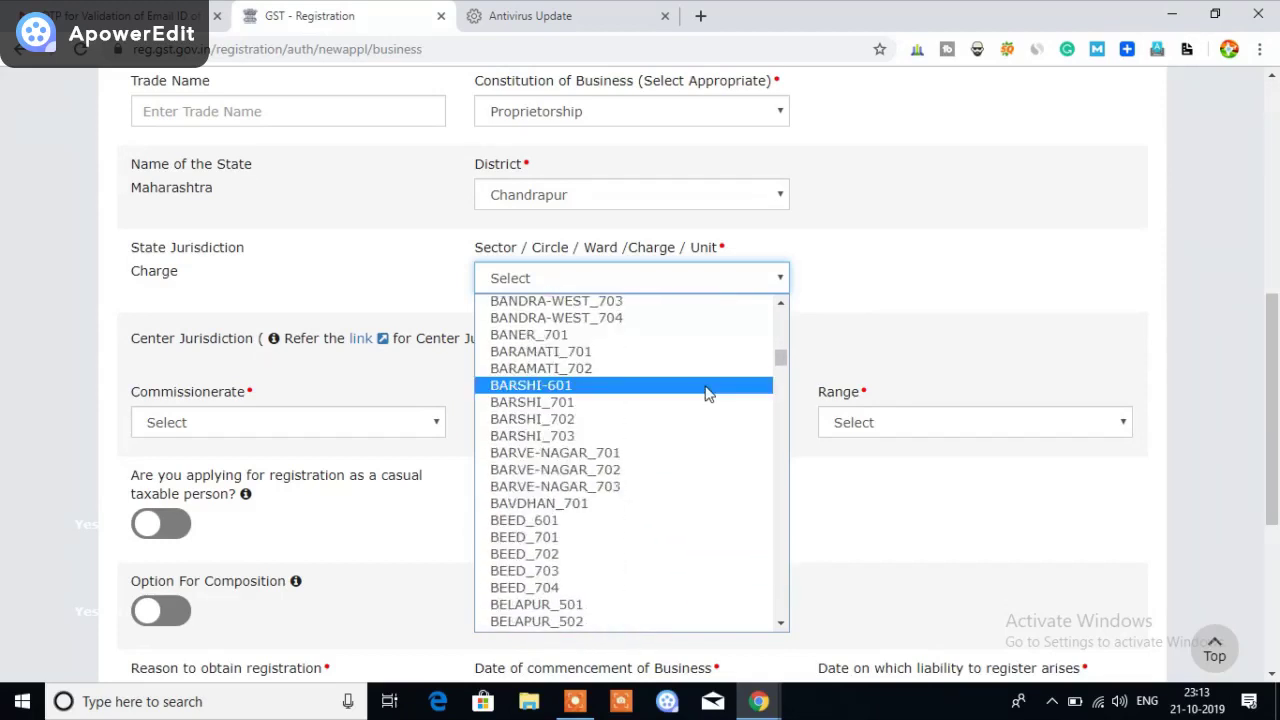
scroll(707, 393, "up", 2)
scroll(706, 393, "down", 10)
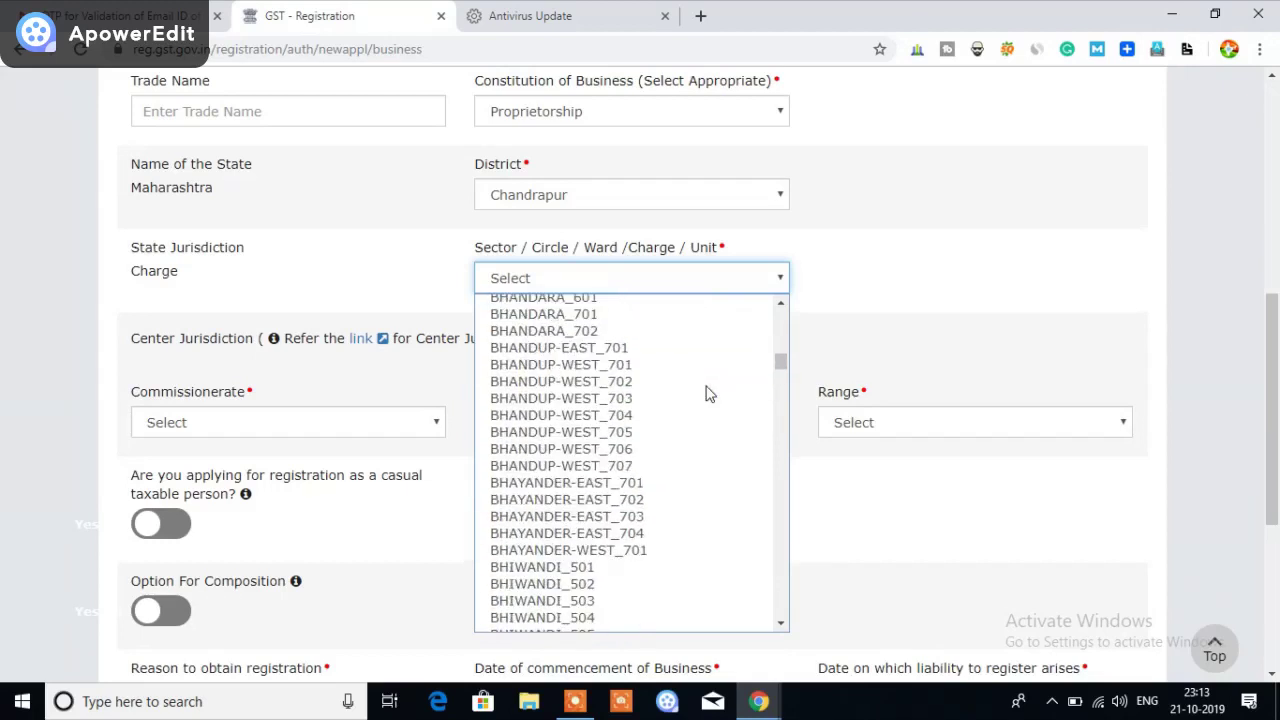
scroll(706, 393, "down", 20)
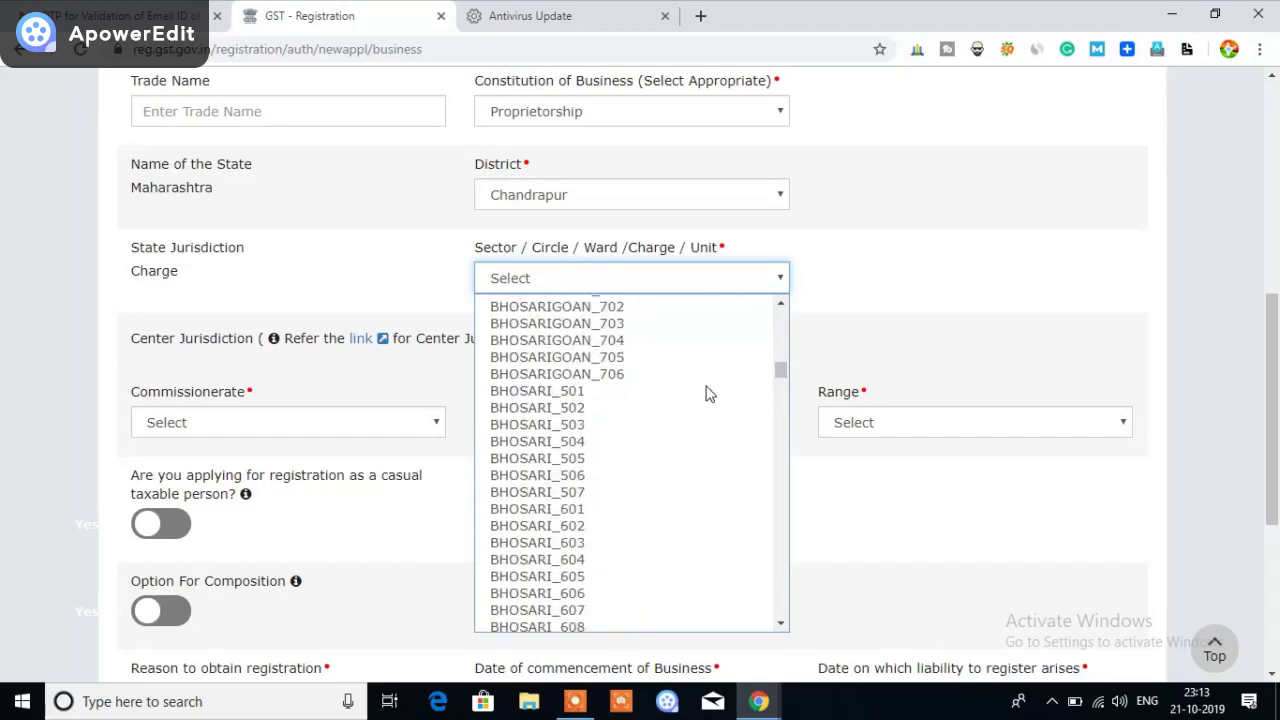
scroll(706, 393, "up", 20)
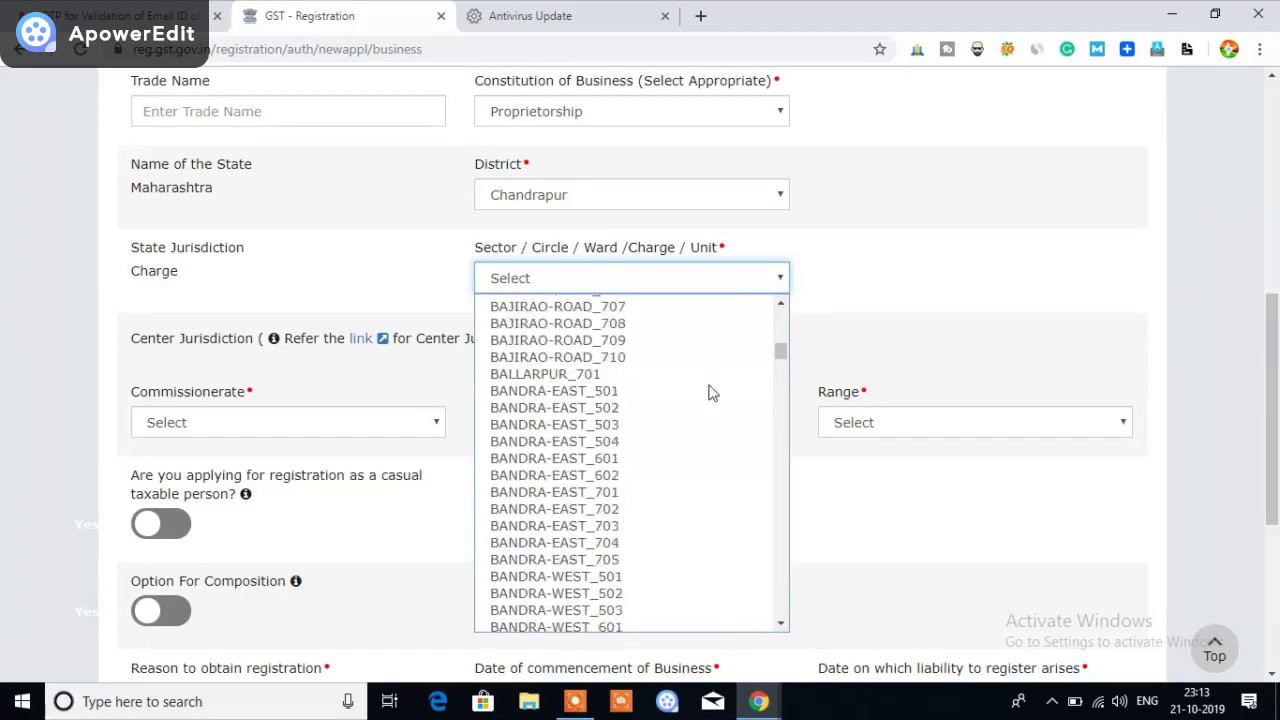
scroll(708, 390, "up", 10)
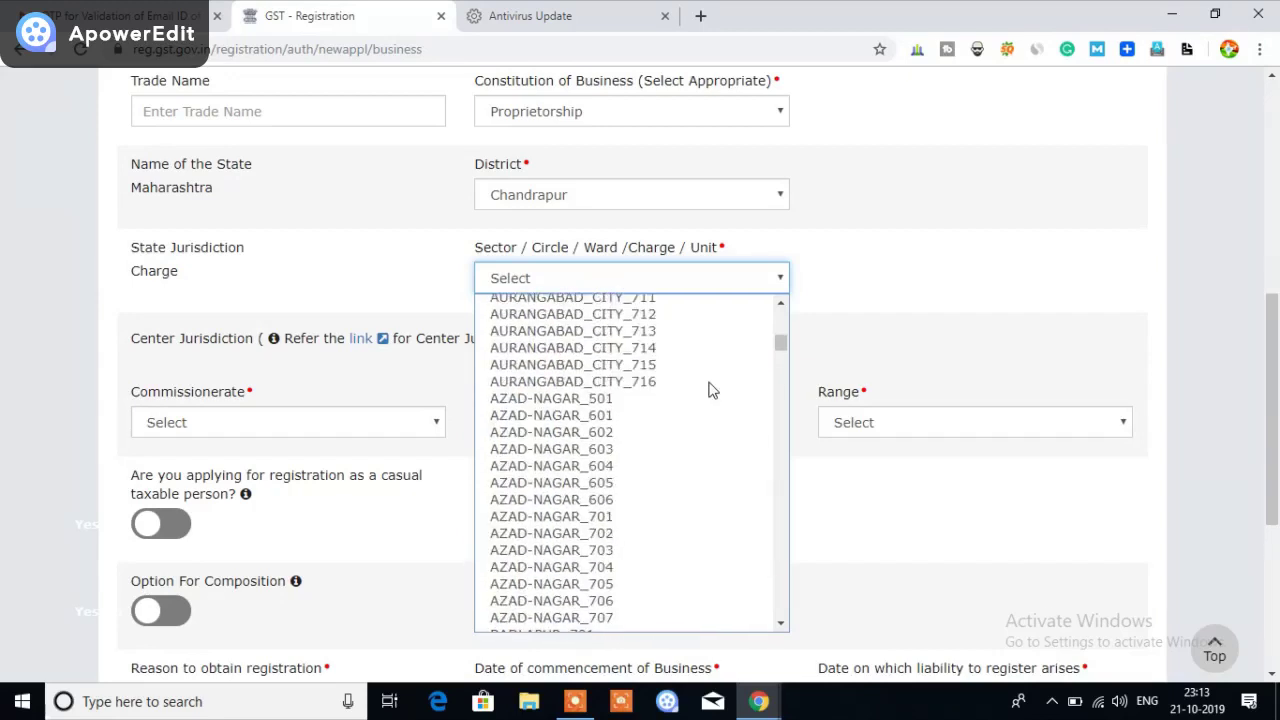
scroll(708, 390, "down", 12)
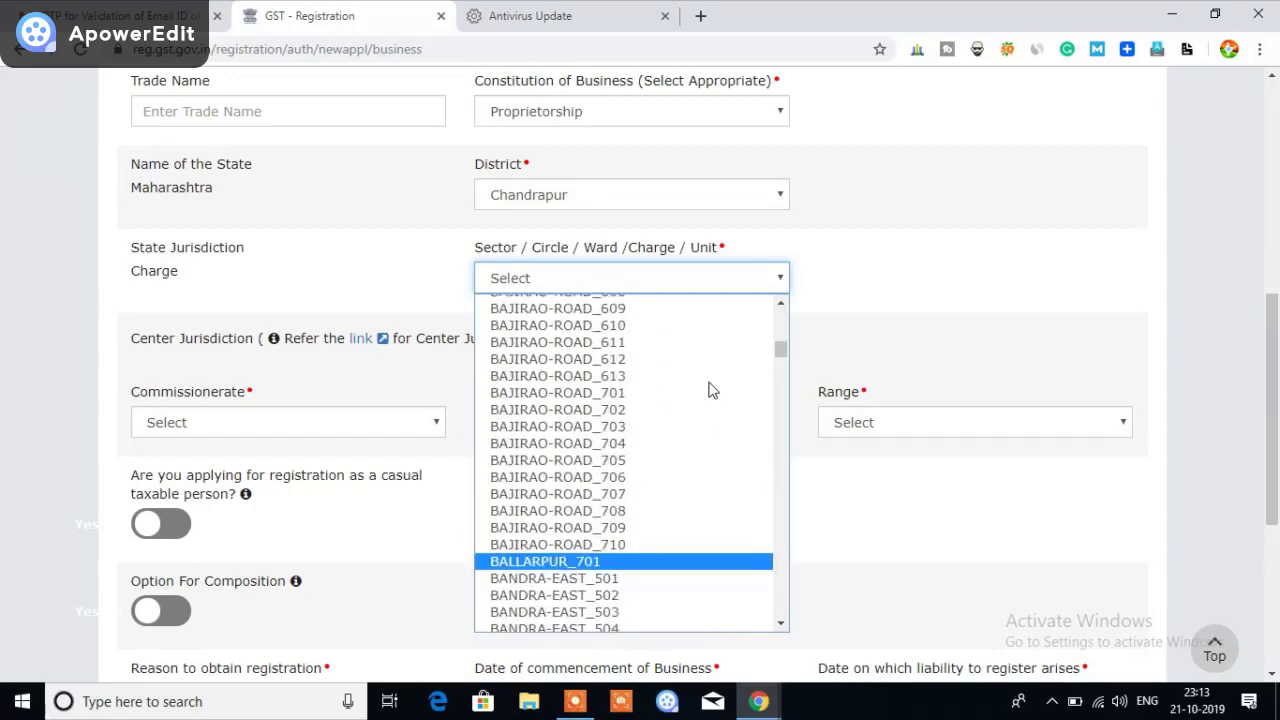
scroll(708, 390, "down", 3)
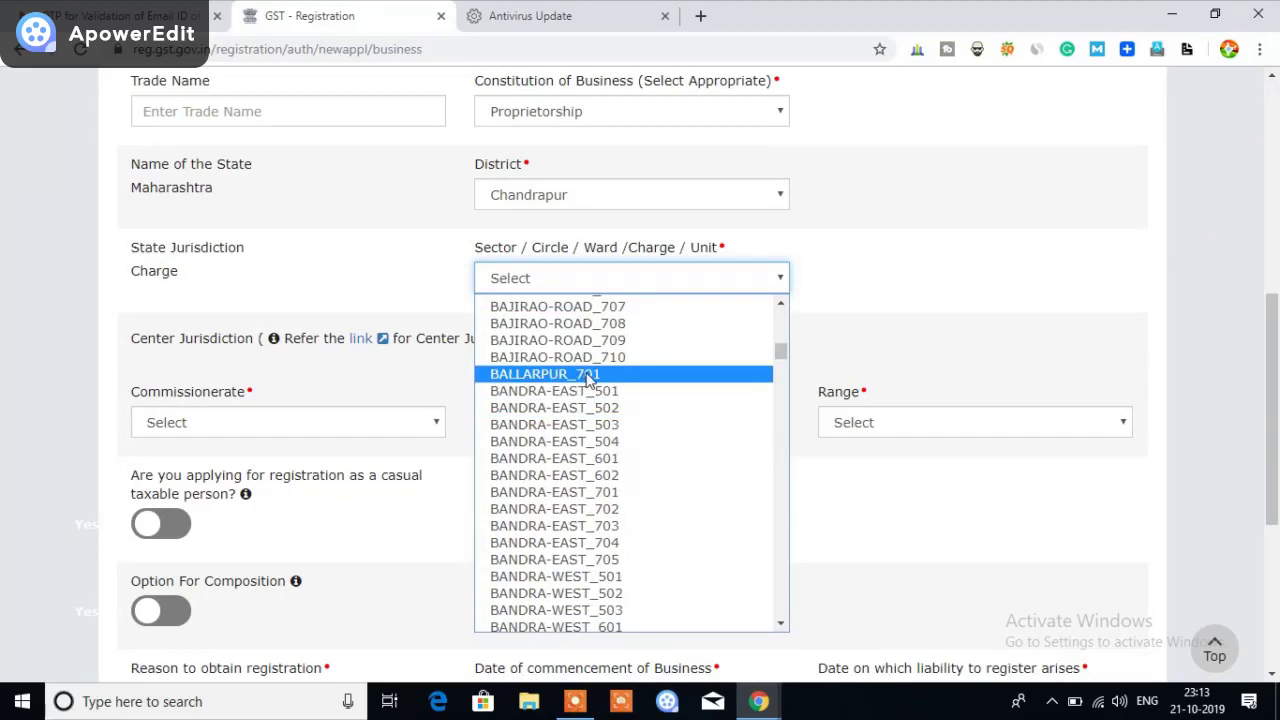
left_click(588, 376)
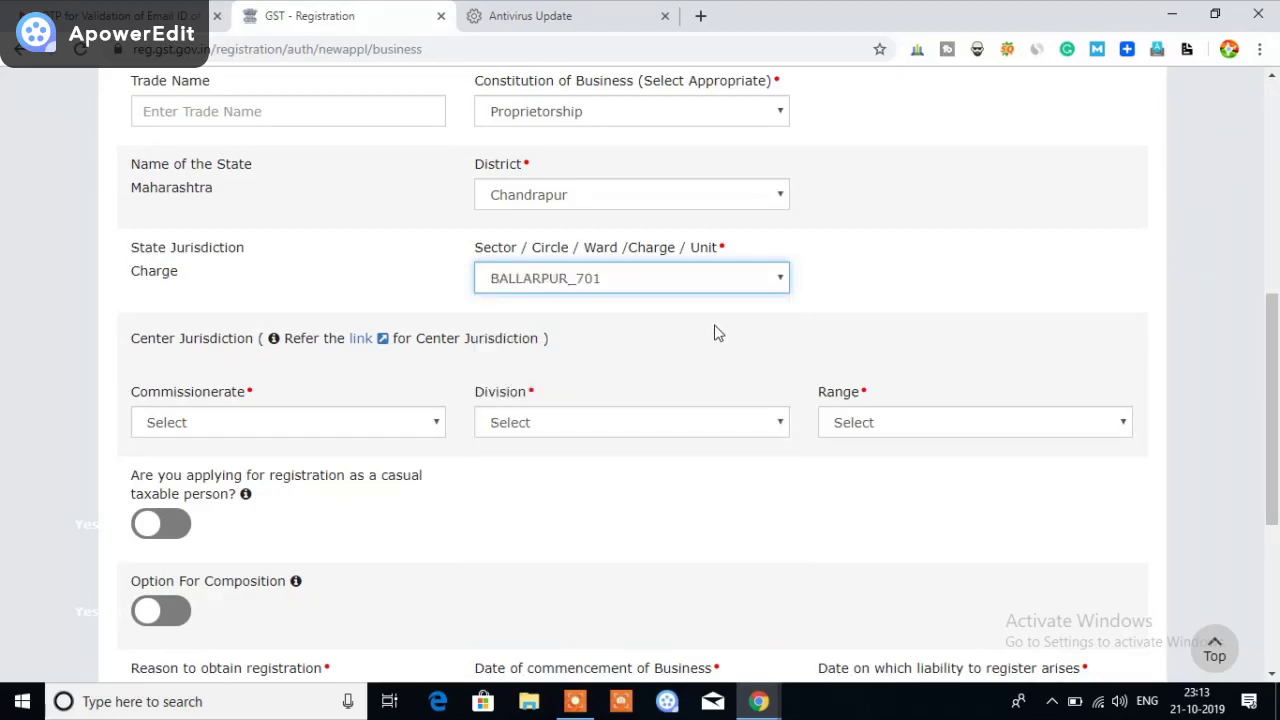
scroll(716, 332, "down", 1)
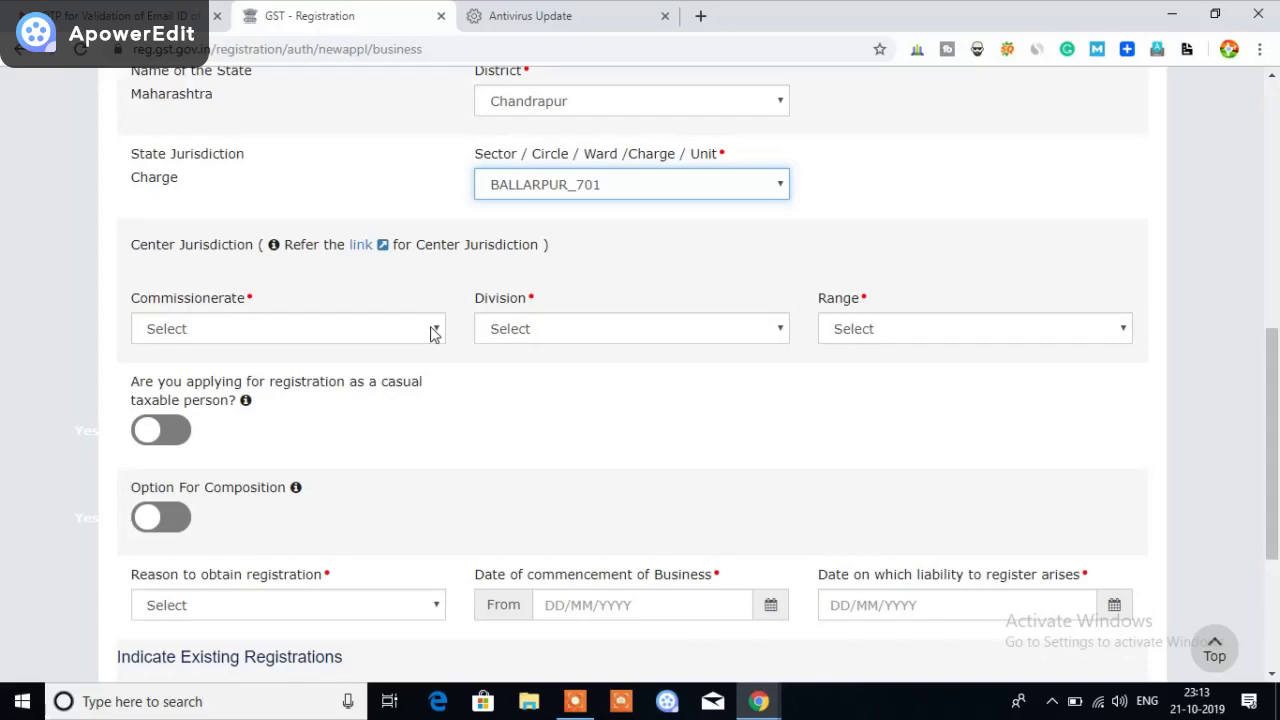
Choose Commissionerate NAGPUR I, Division DIVISION CHANDRAPUR and Range RANGE BALLARPUR
left_click(433, 333)
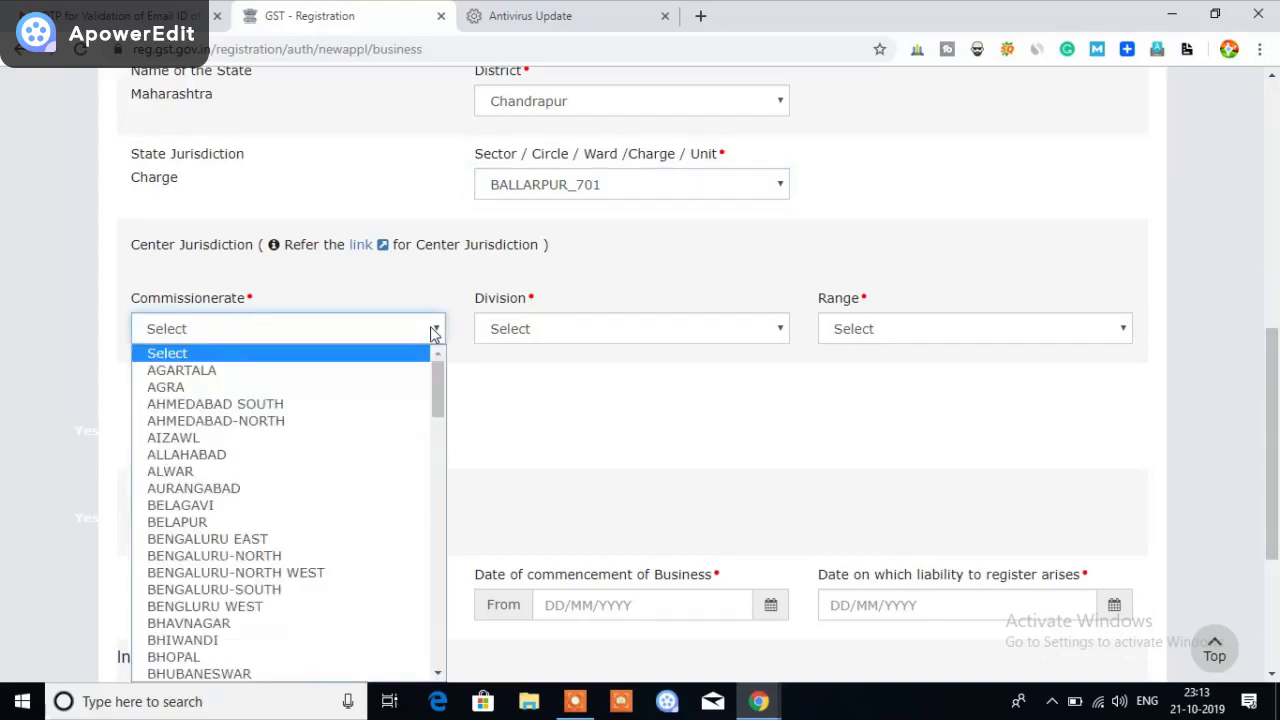
scroll(371, 496, "down", 2)
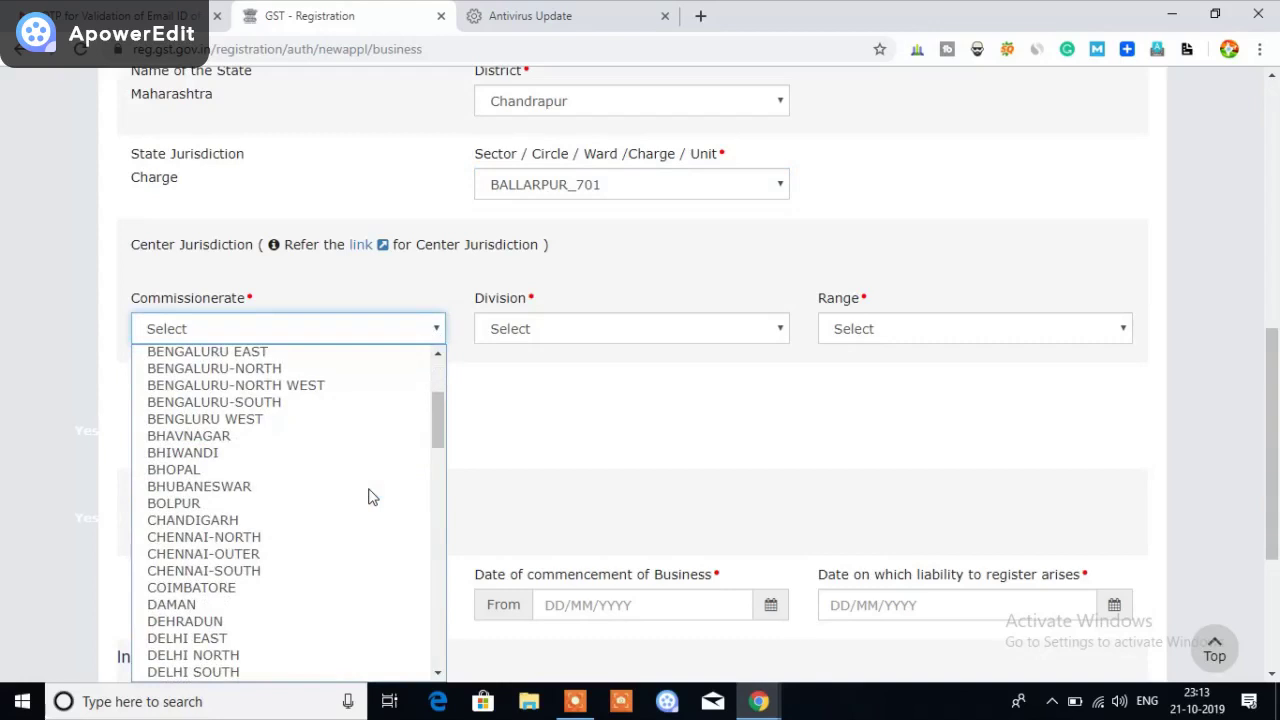
scroll(371, 496, "down", 2)
scroll(371, 496, "down", 5)
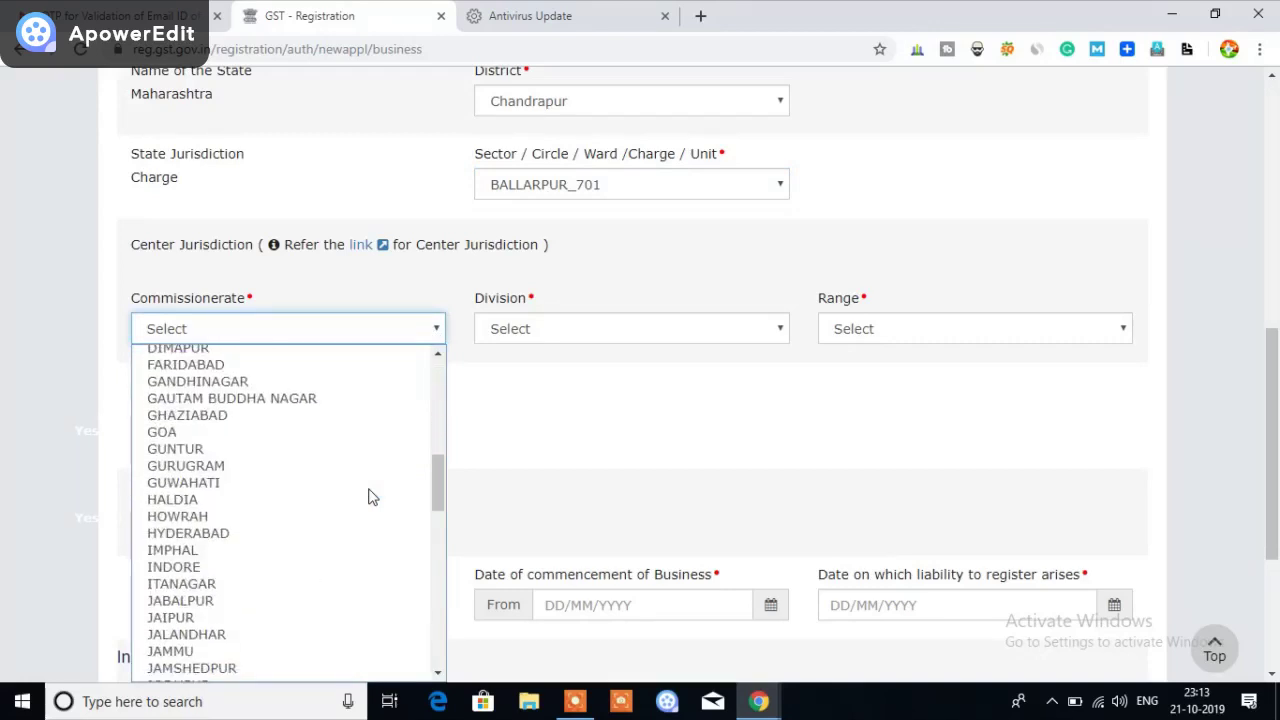
scroll(371, 496, "down", 5)
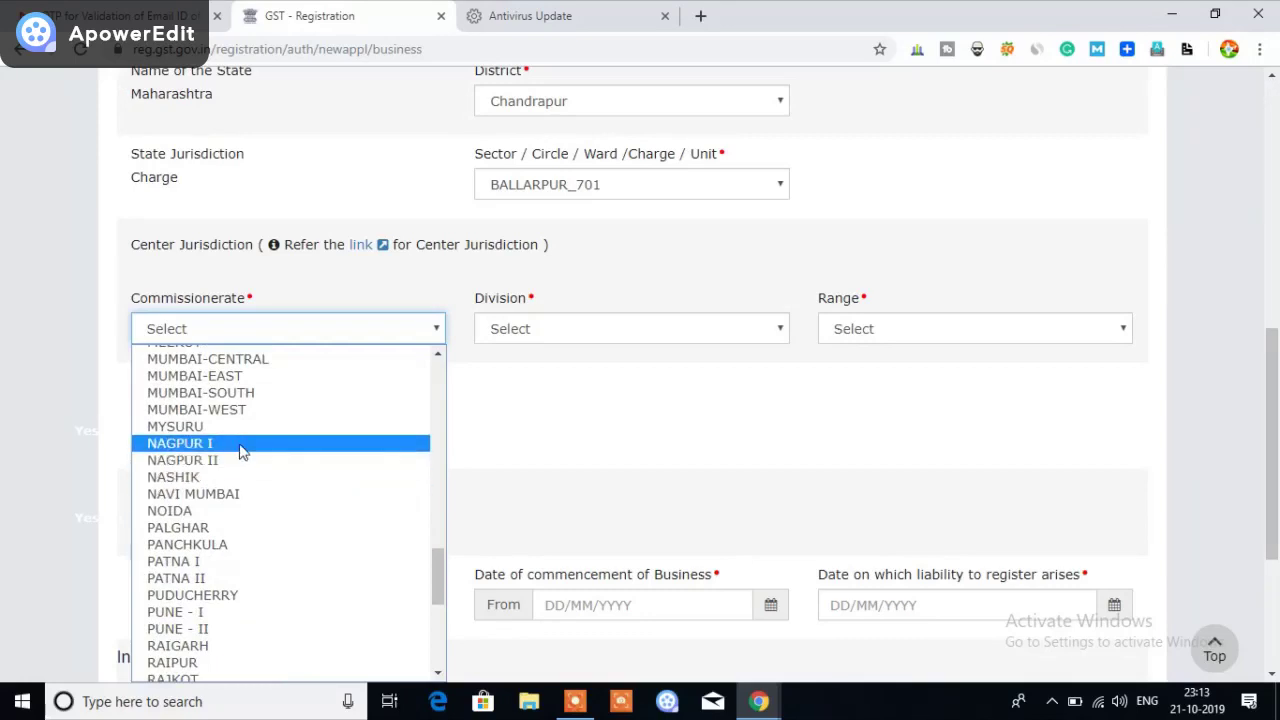
left_click(240, 446)
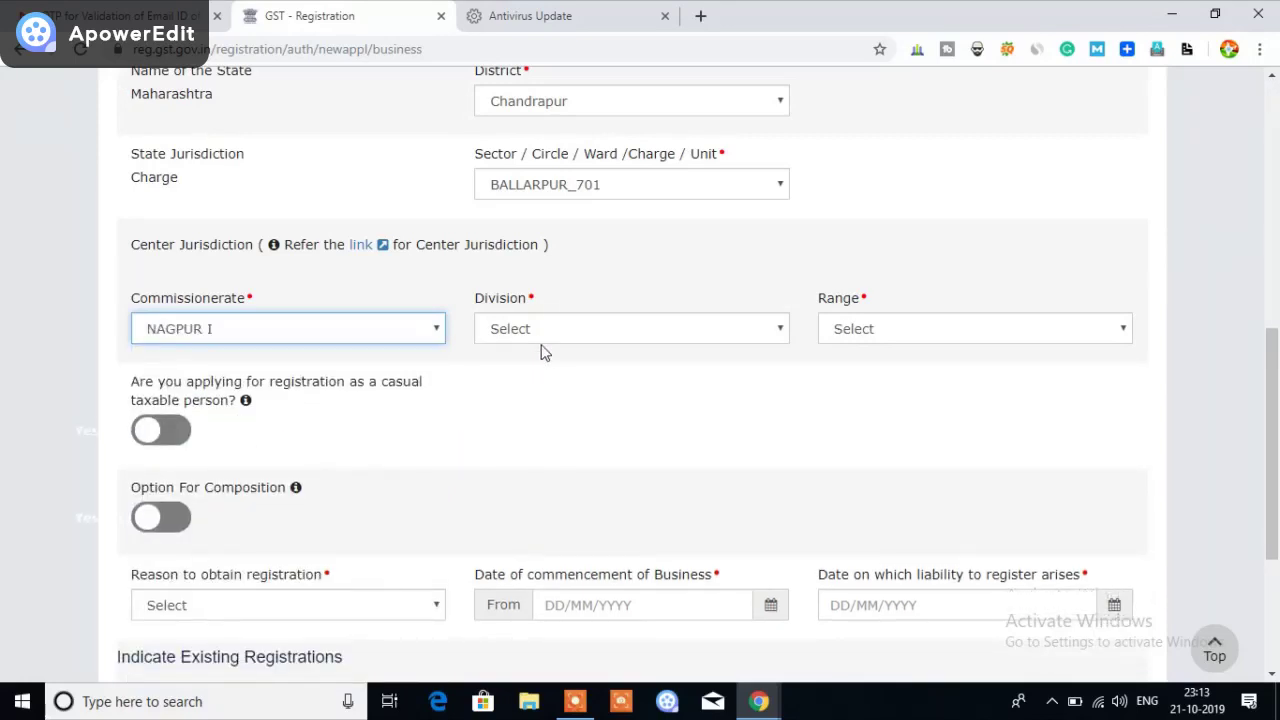
left_click(566, 333)
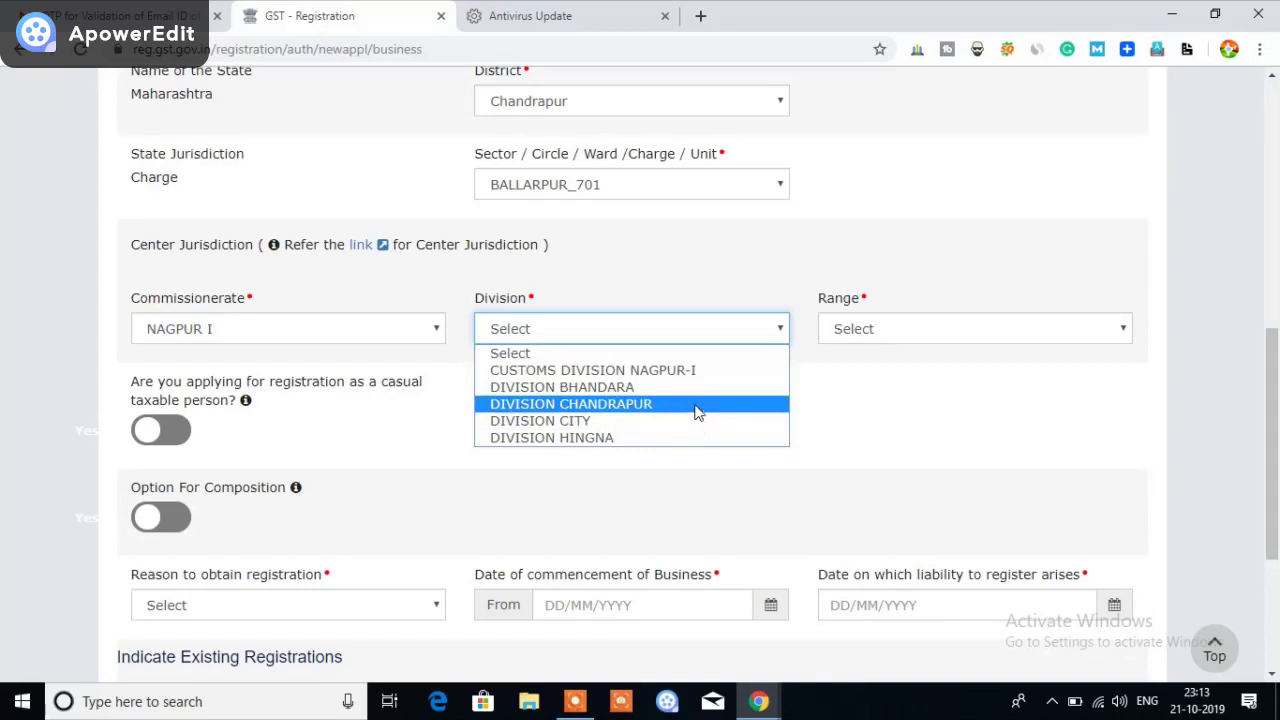
left_click(697, 404)
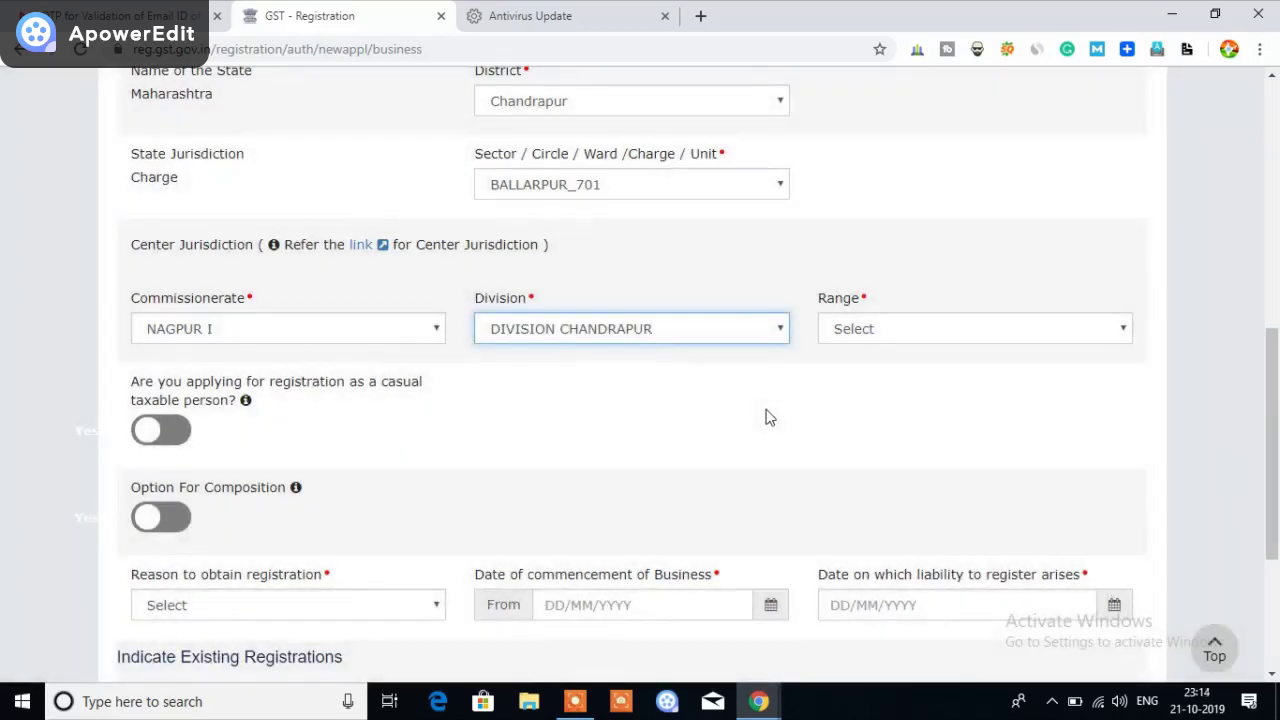
left_click(926, 332)
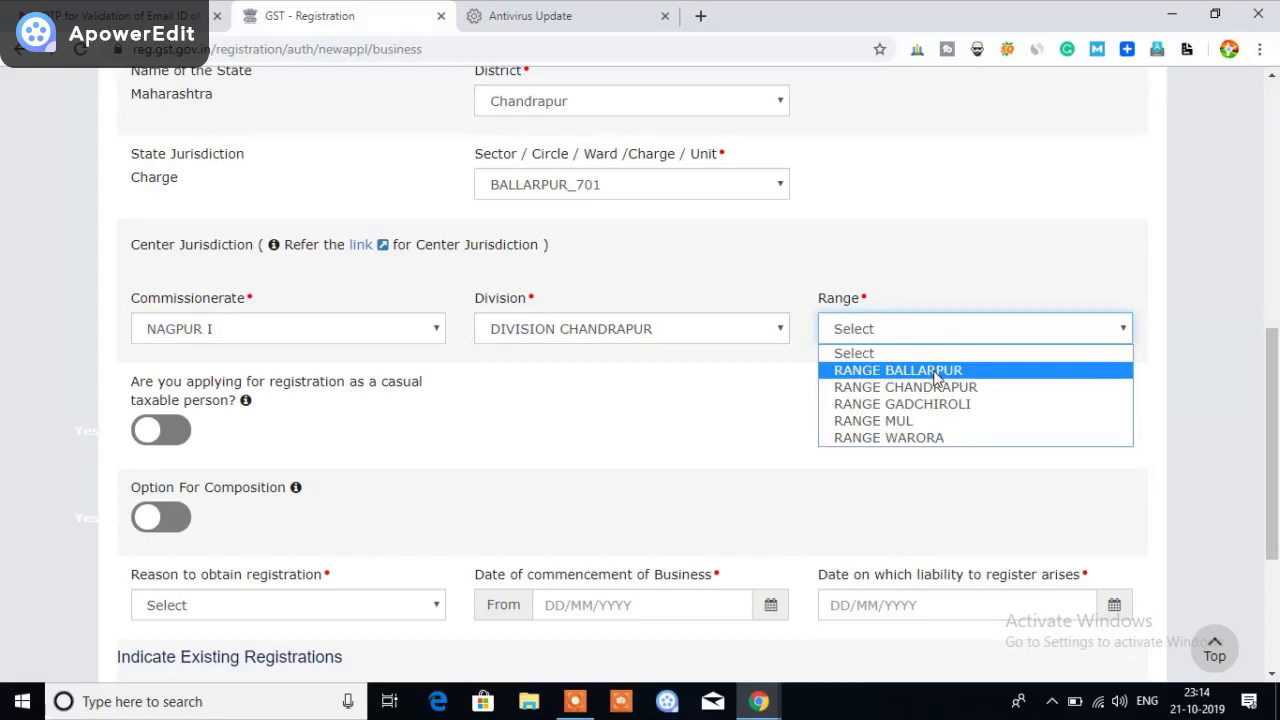
left_click(936, 371)
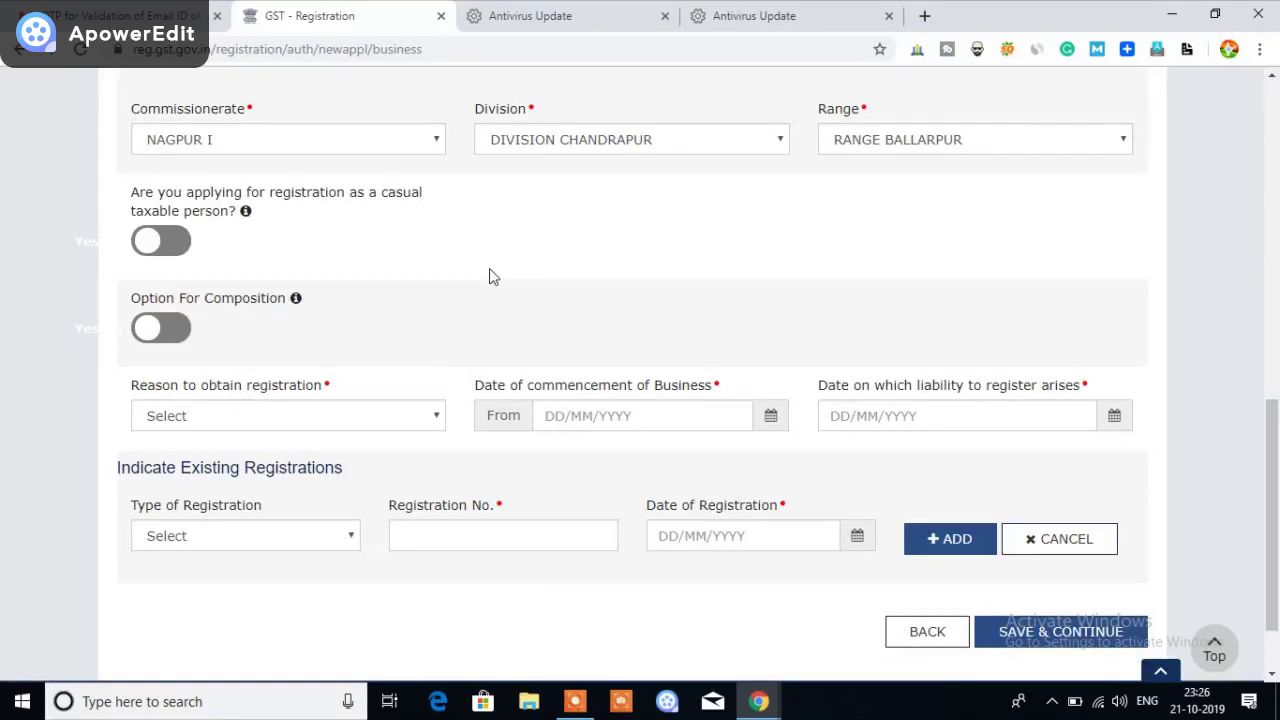
left_click(167, 335)
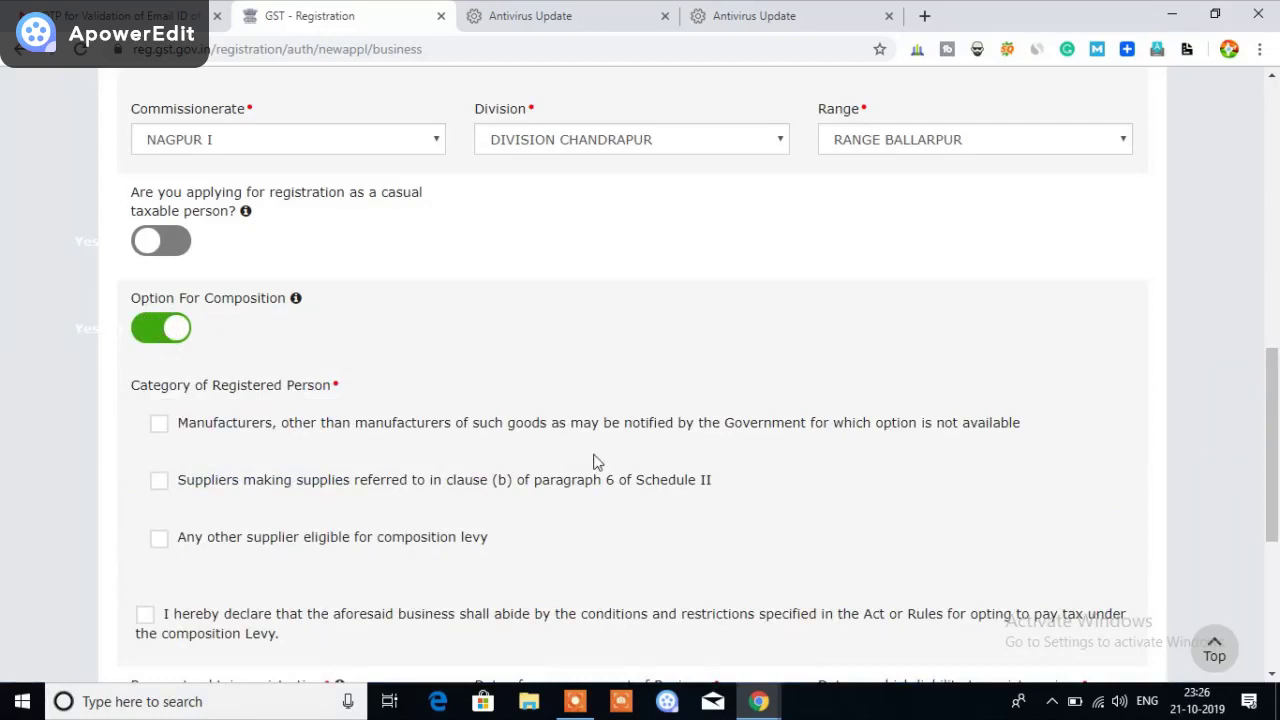
left_click(157, 335)
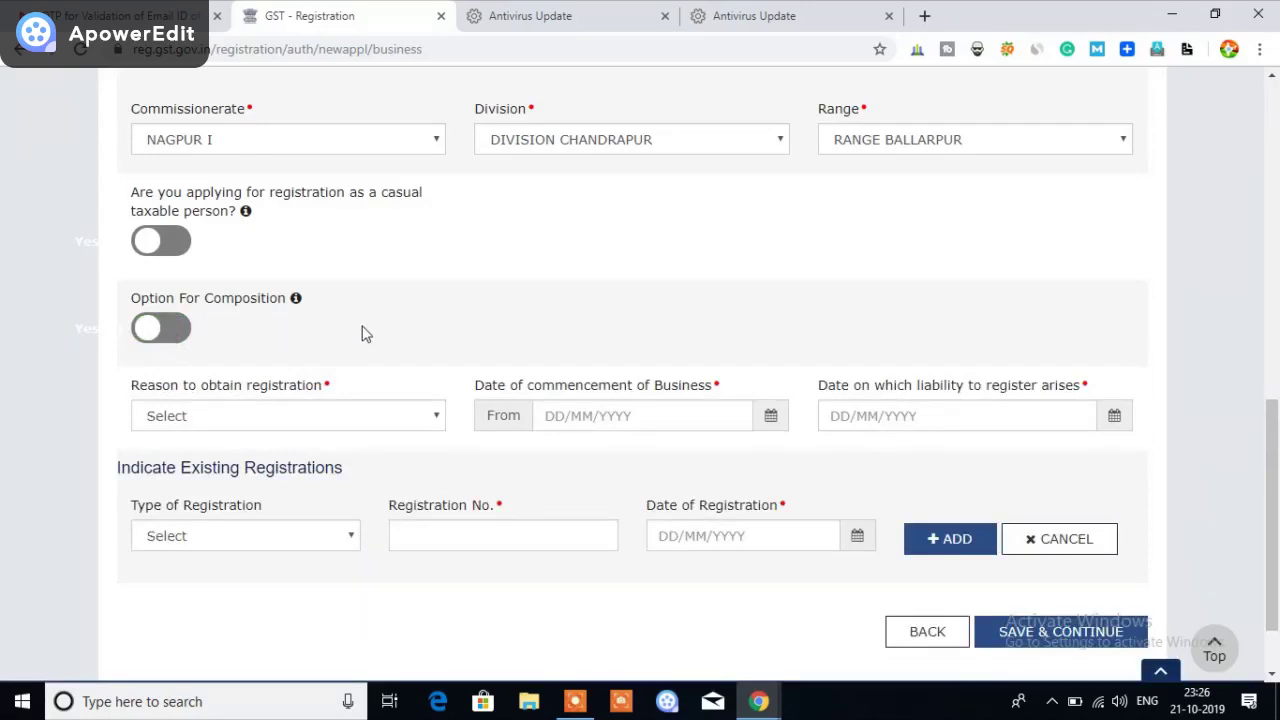
scroll(365, 334, "down", 2)
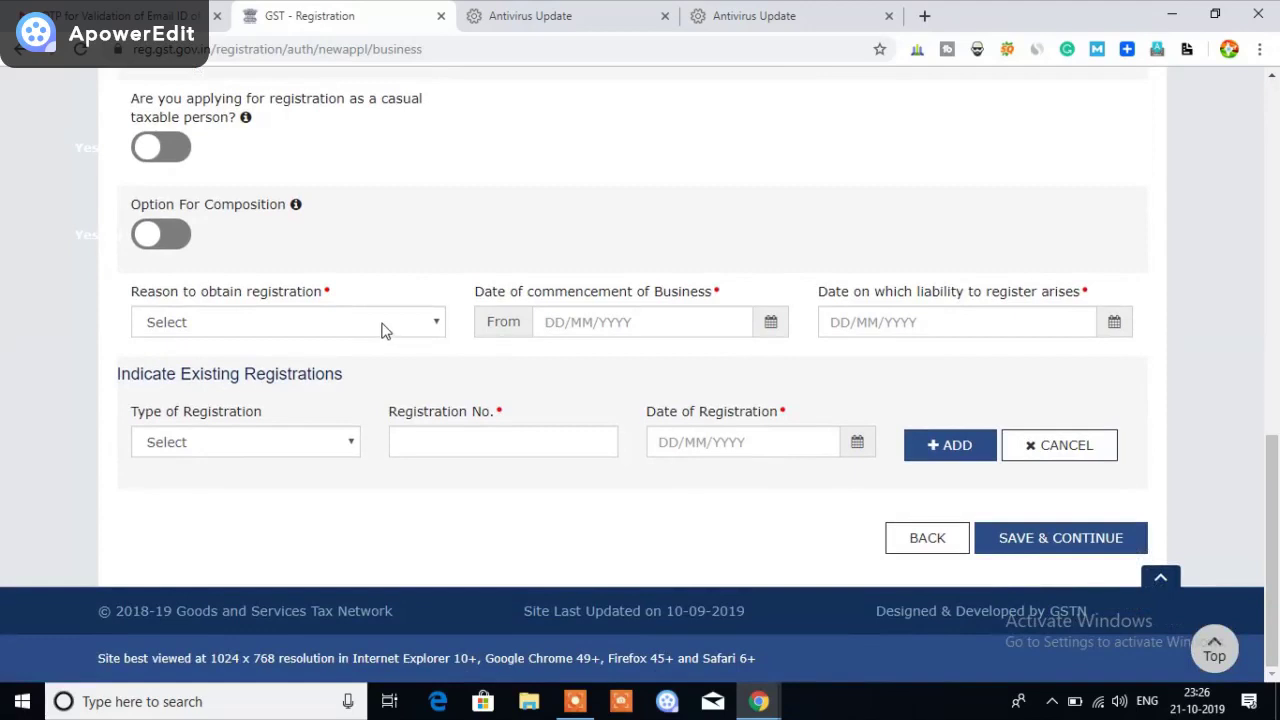
Set the registration reason to Selling through e-Commerce portal and commencement date to 21/08/2019
left_click(383, 330)
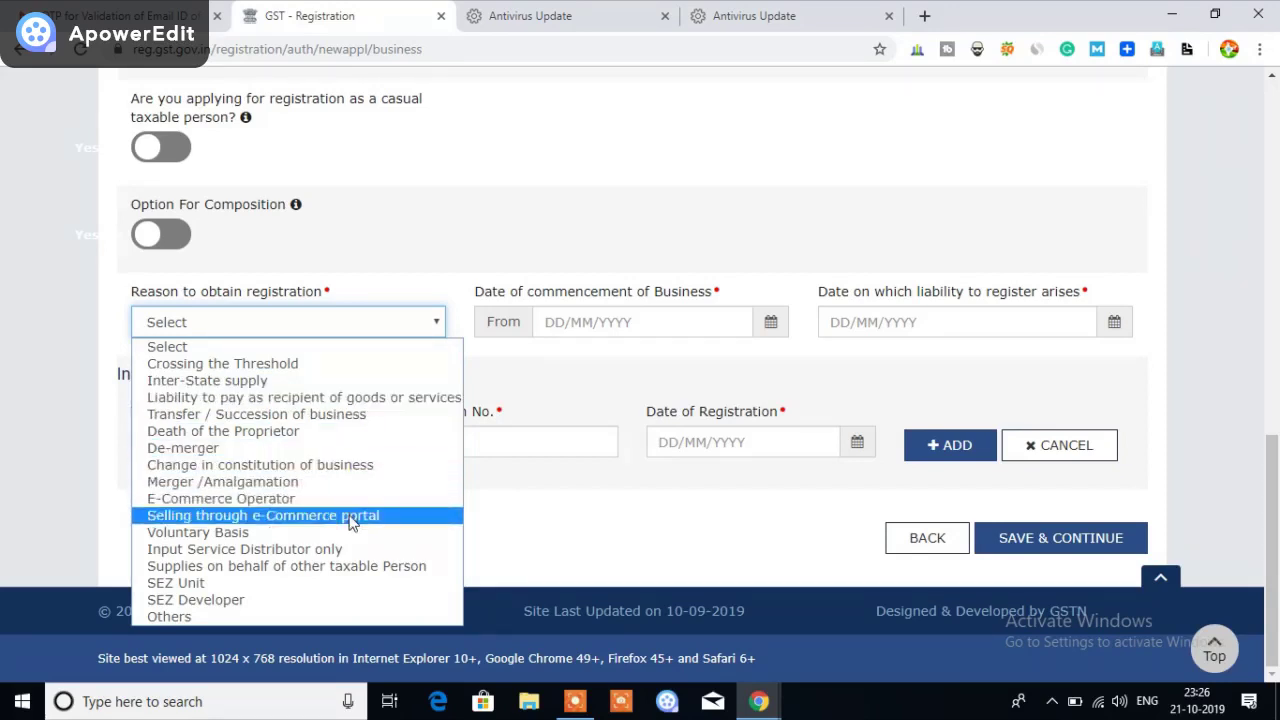
left_click(352, 516)
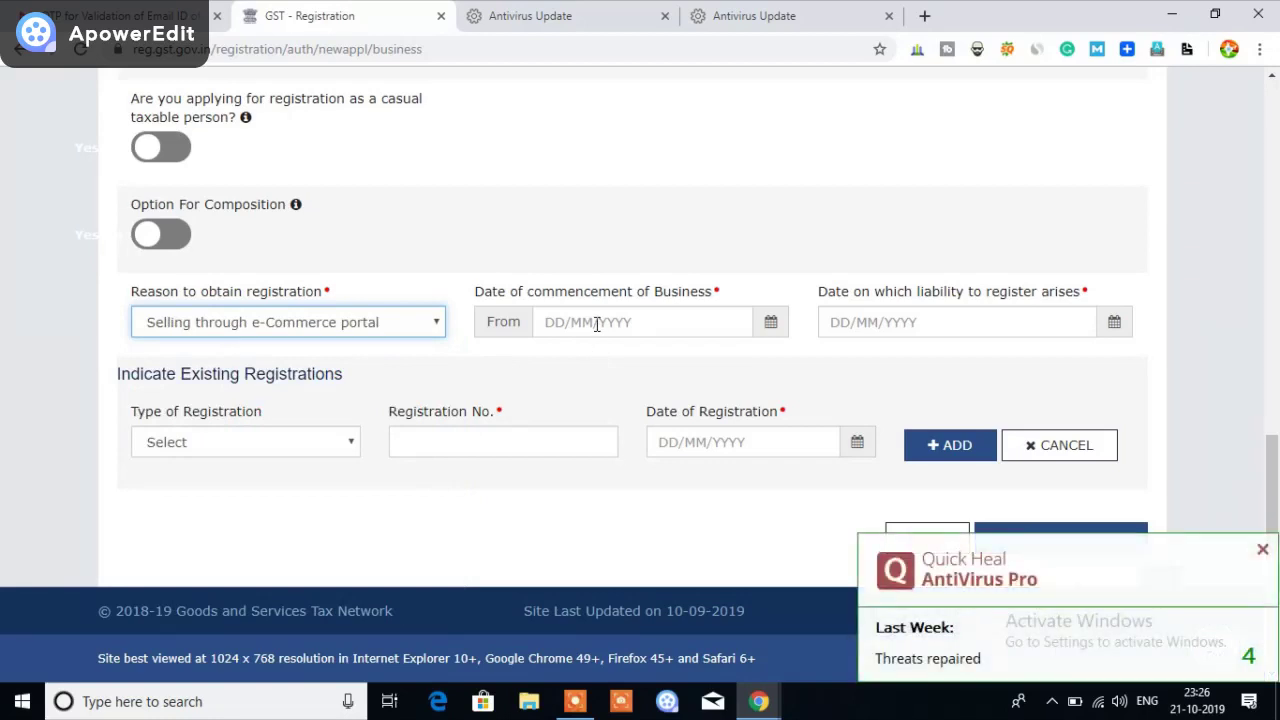
left_click(771, 323)
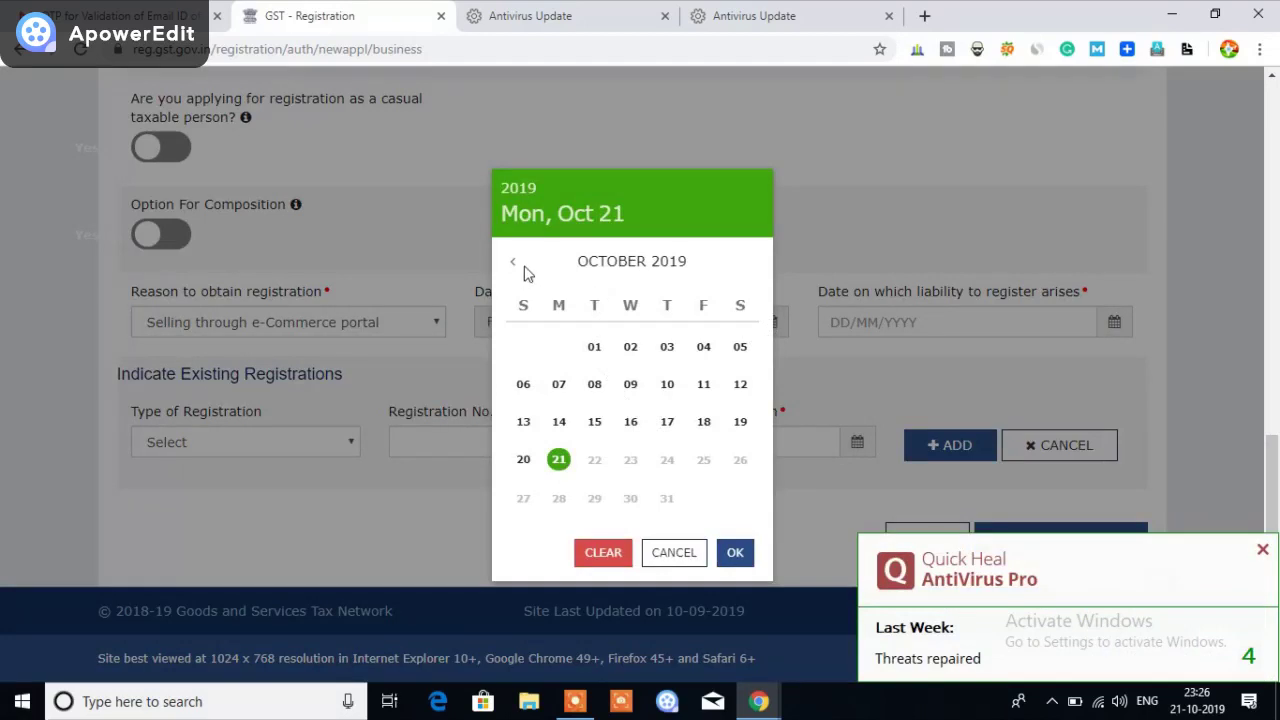
left_click(514, 266)
left_click(514, 266)
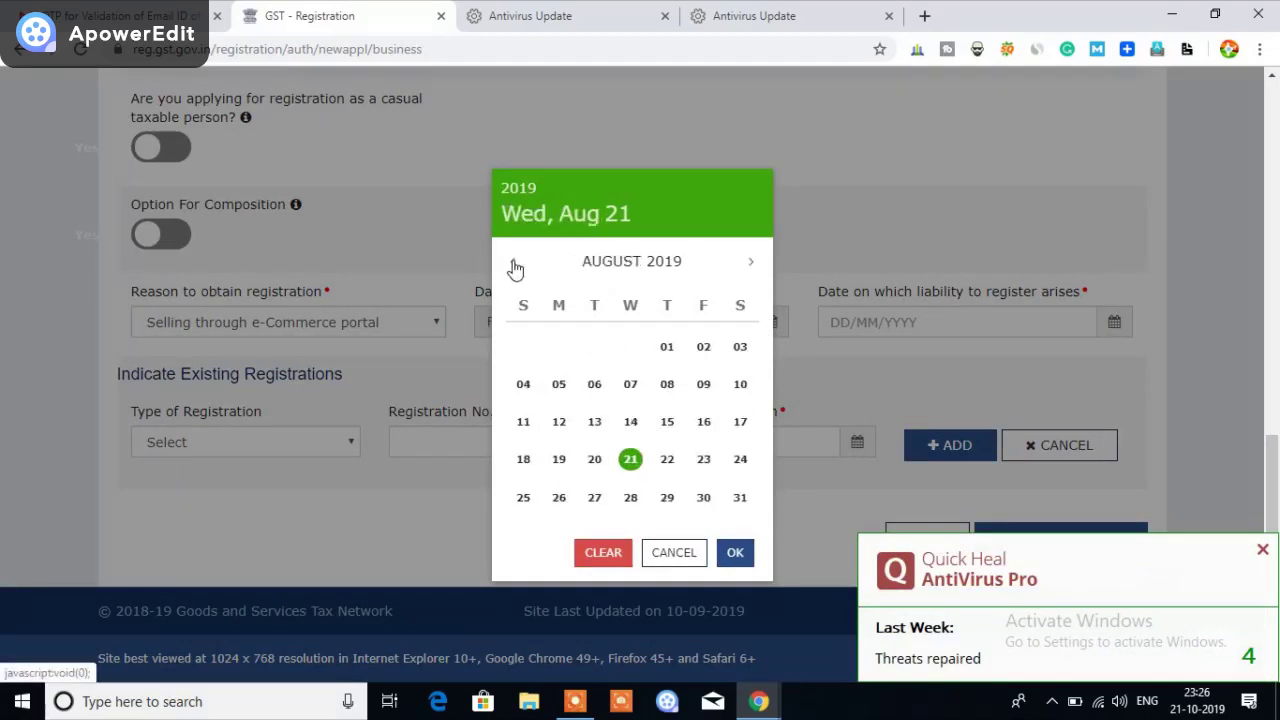
left_click(630, 460)
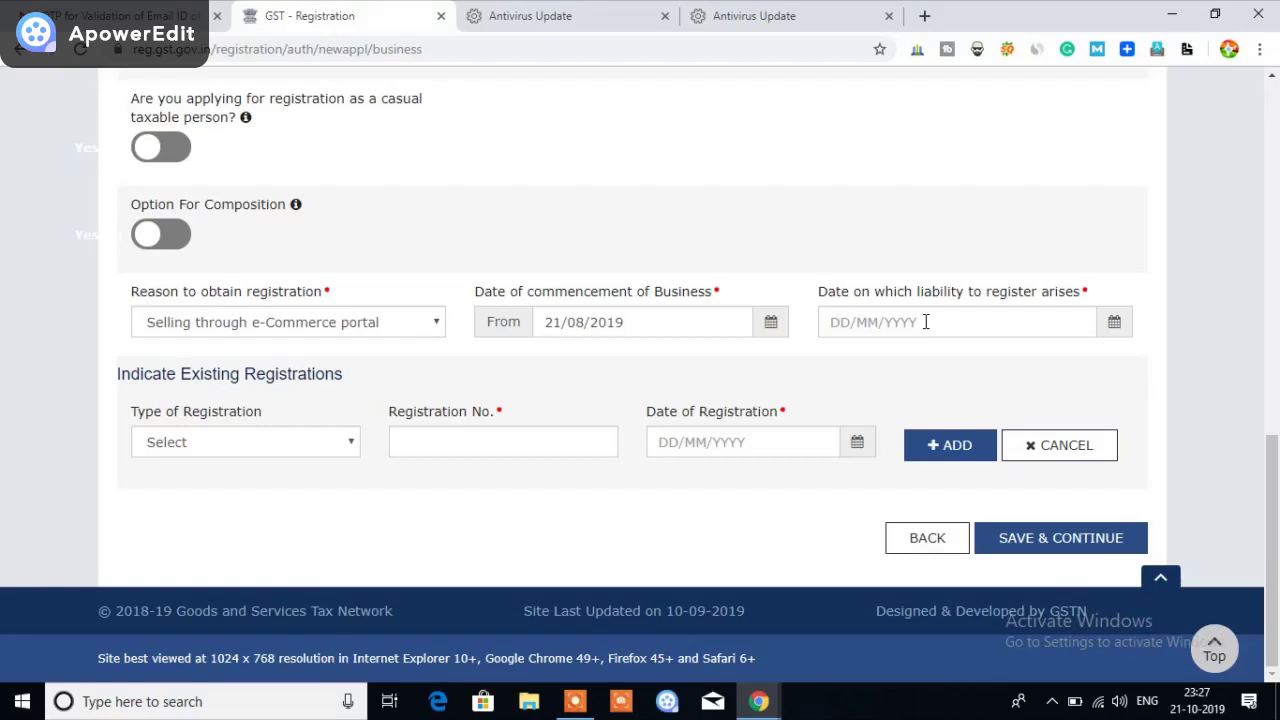
Set the date liability to register arises to 31/08/2019
left_click(1114, 328)
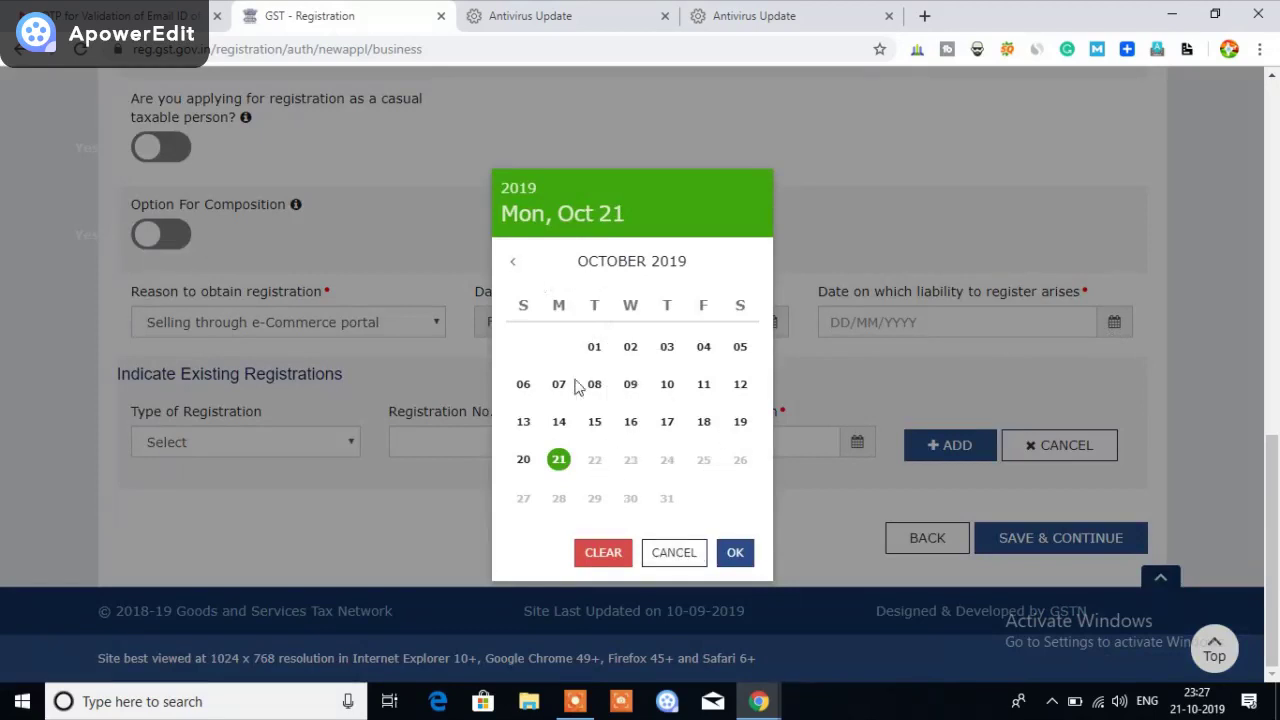
left_click(516, 265)
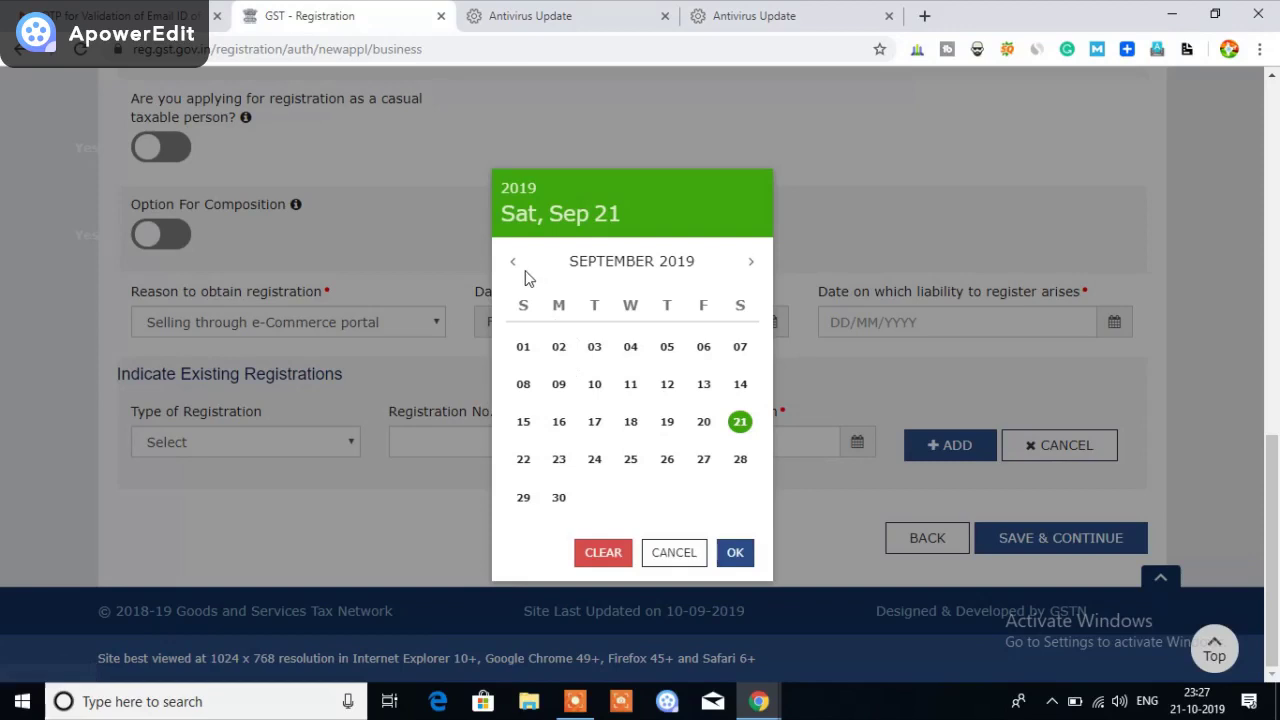
left_click(514, 264)
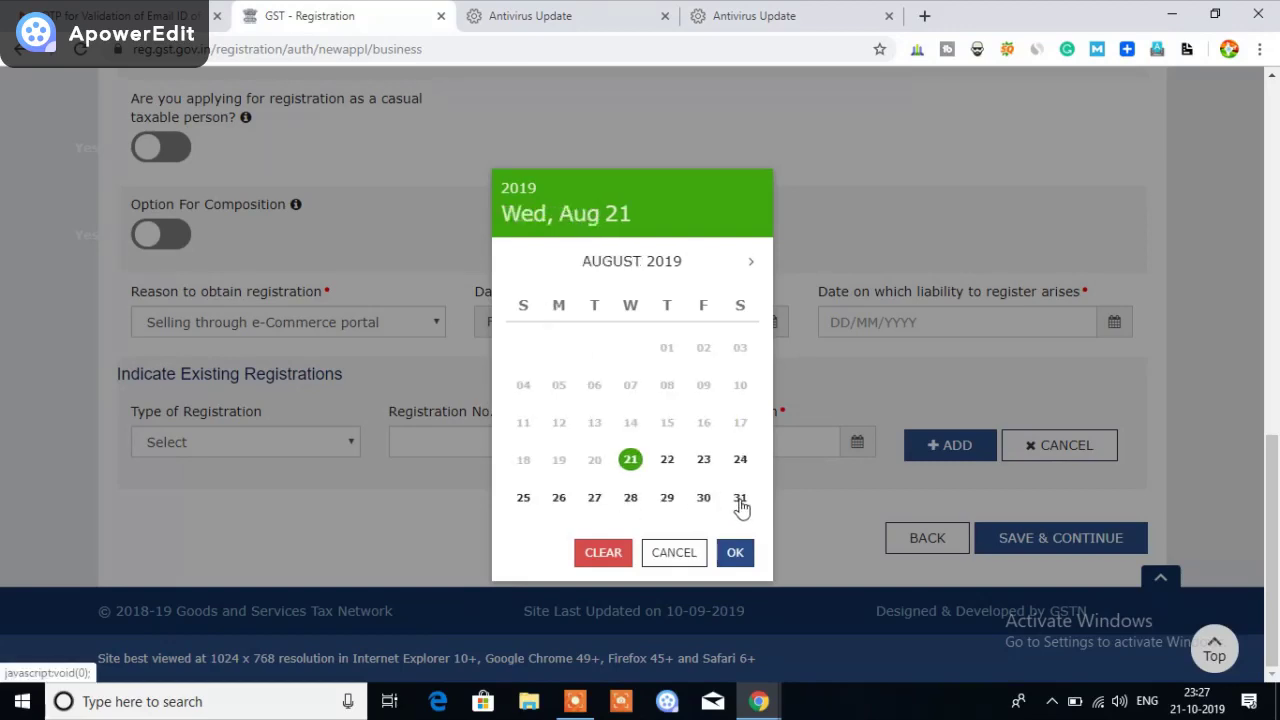
left_click(740, 497)
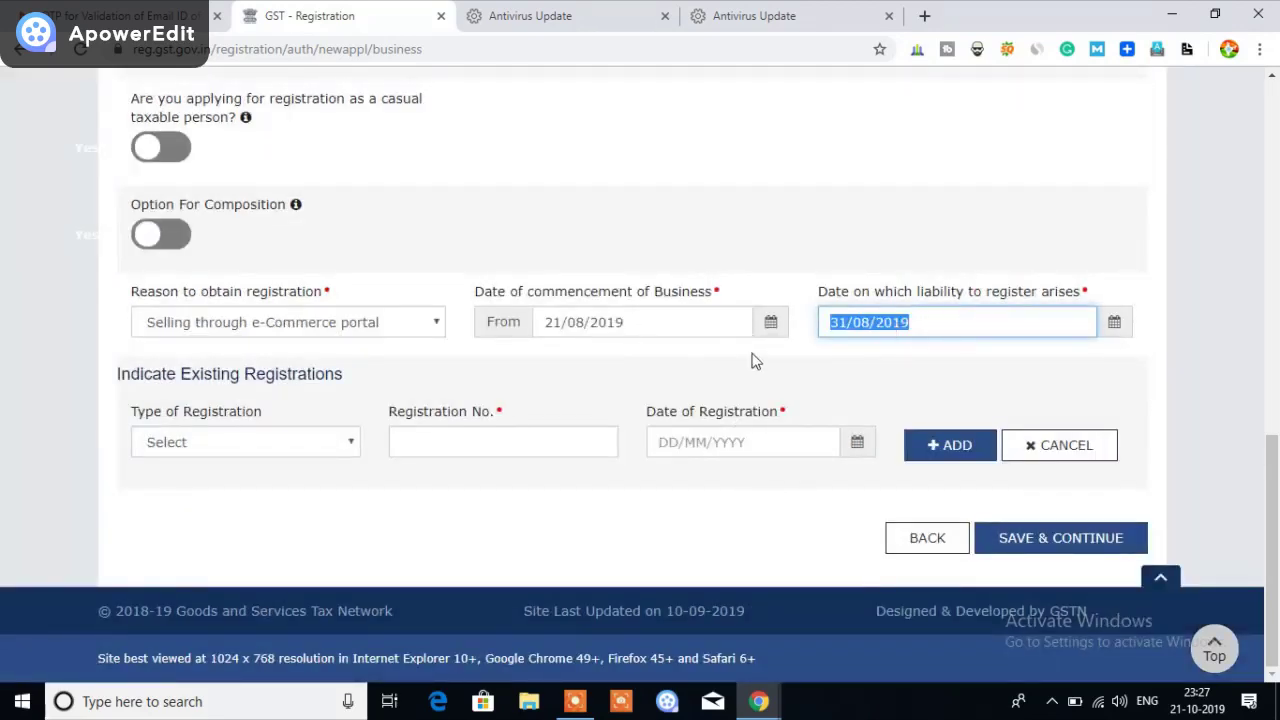
left_click(257, 527)
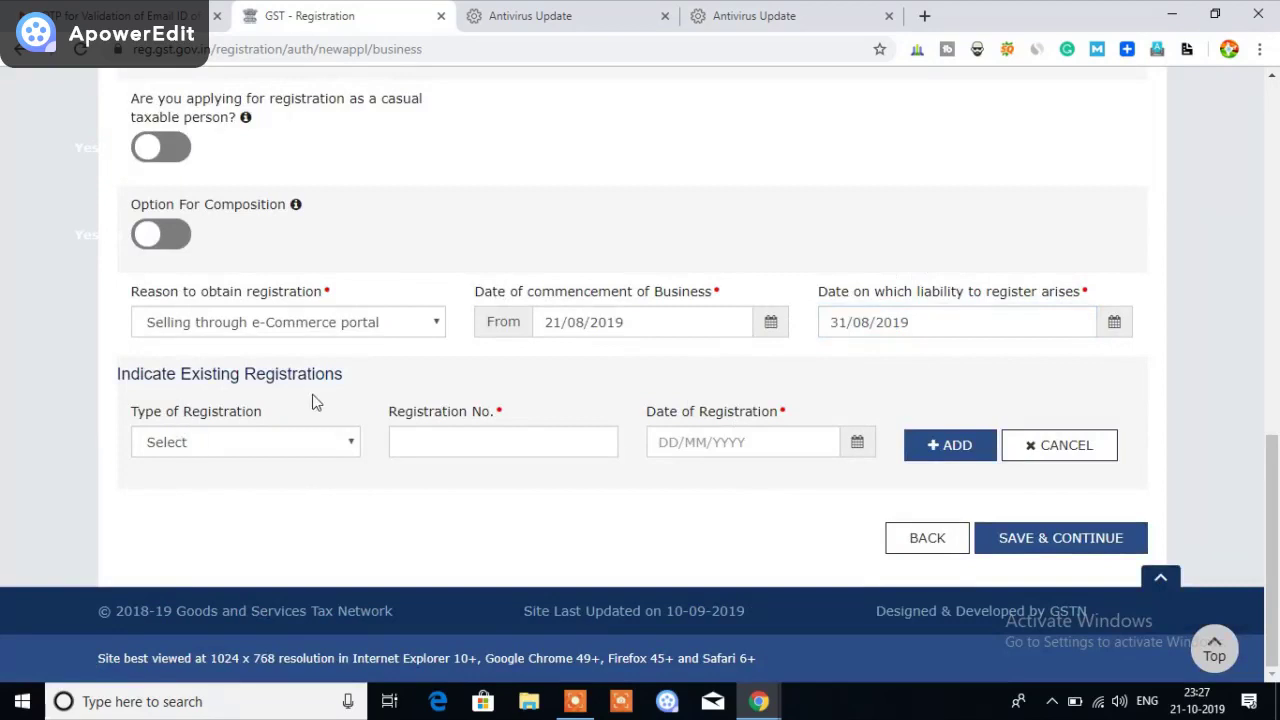
Check the Type of Registration list and leave it without choosing an option
left_click(340, 442)
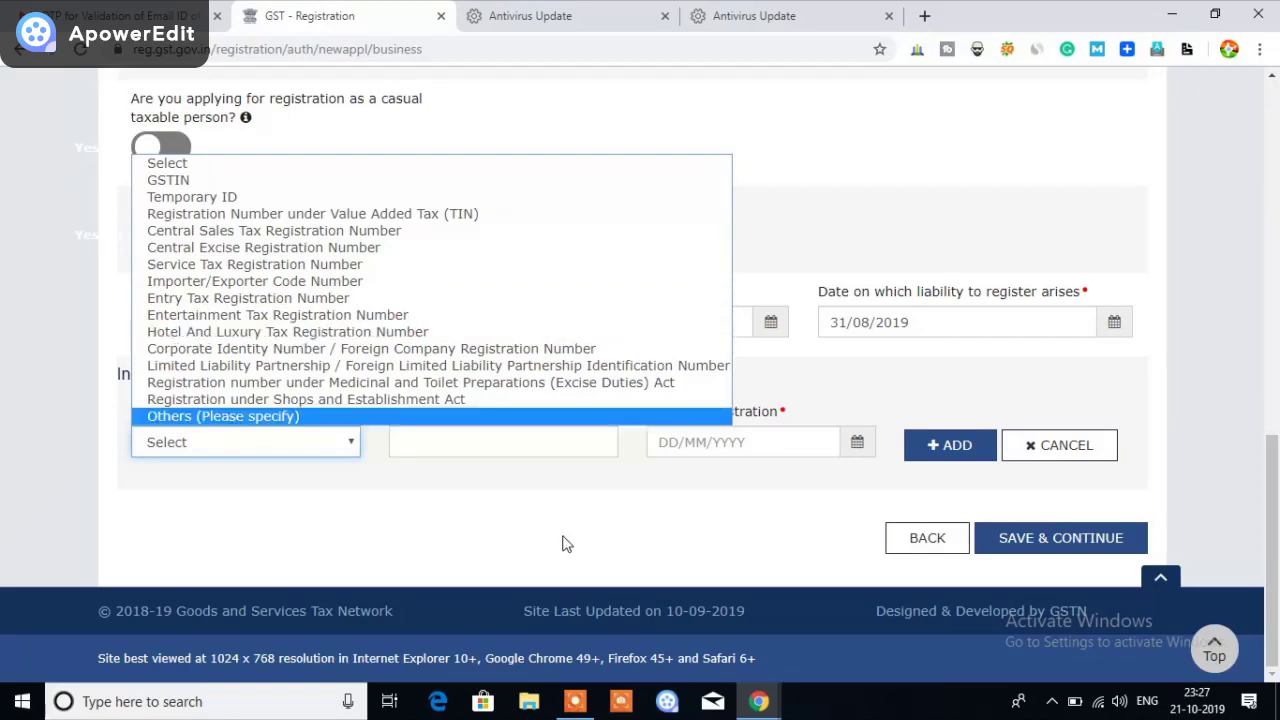
left_click(533, 553)
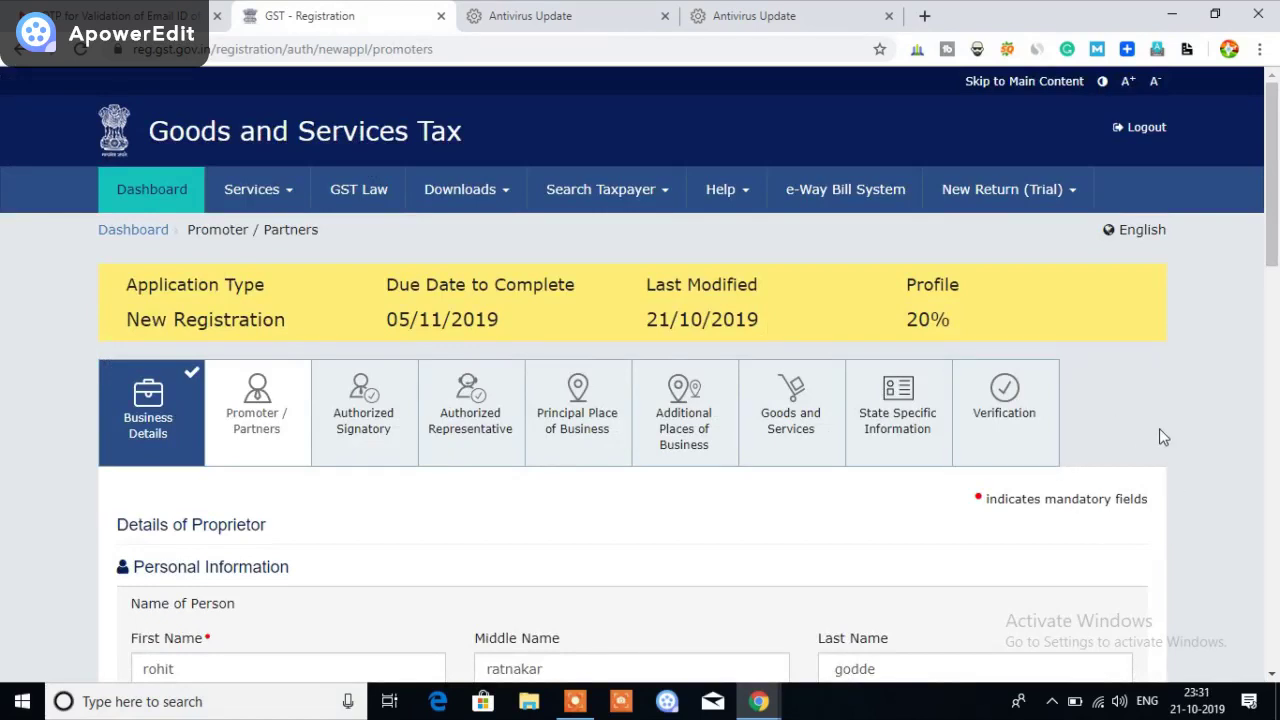
Enter the proprietor's e-mail address, leaving the date of birth unchanged
scroll(1144, 405, "down", 2)
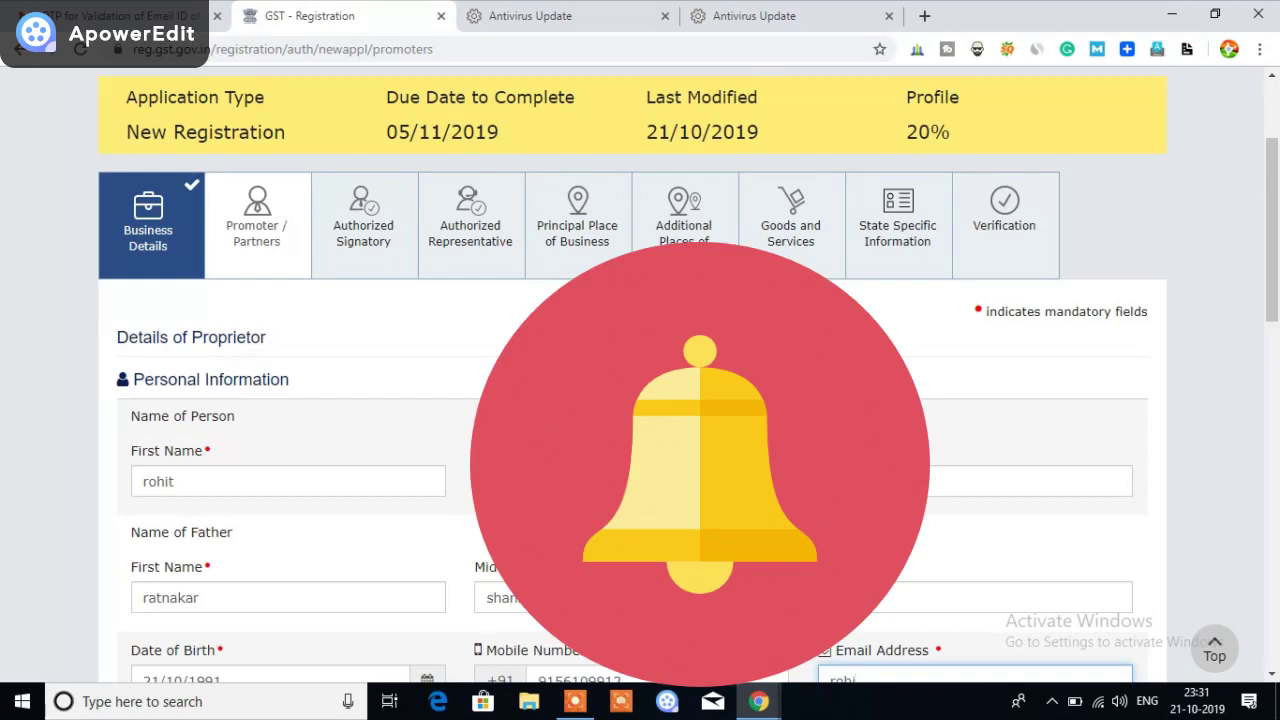
scroll(1086, 360, "down", 2)
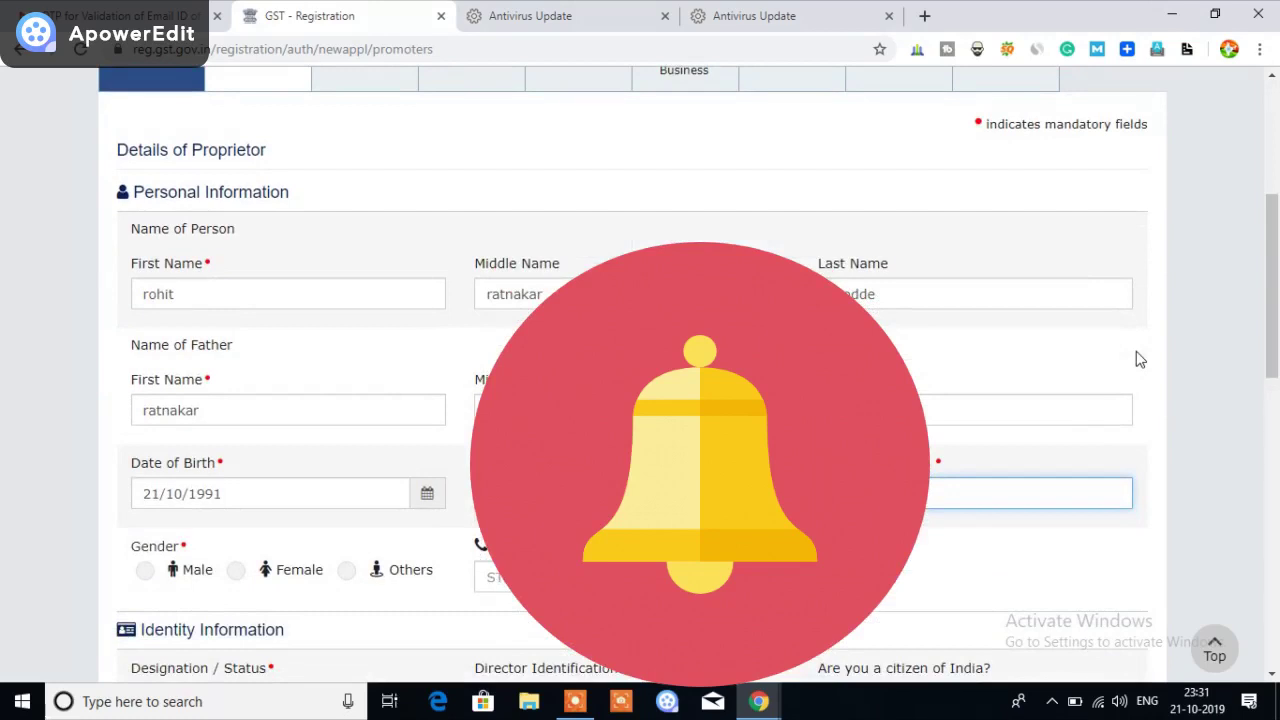
scroll(1133, 356, "down", 1)
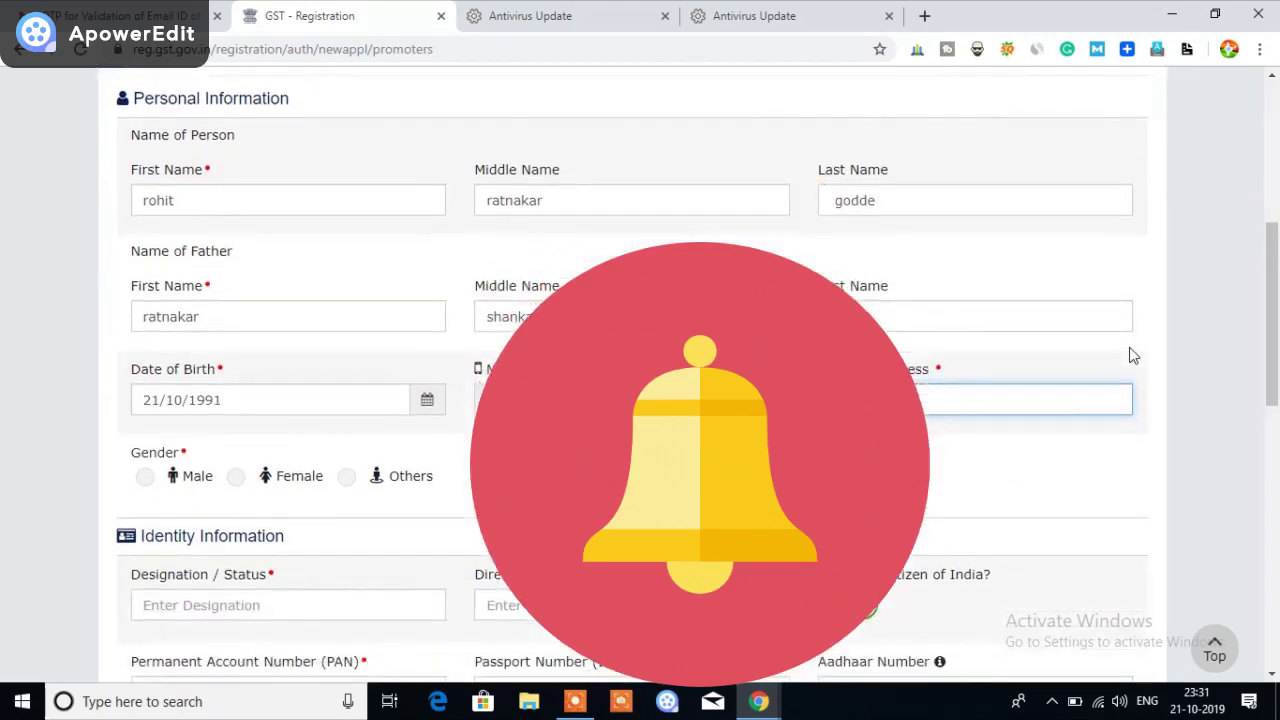
scroll(1133, 356, "down", 1)
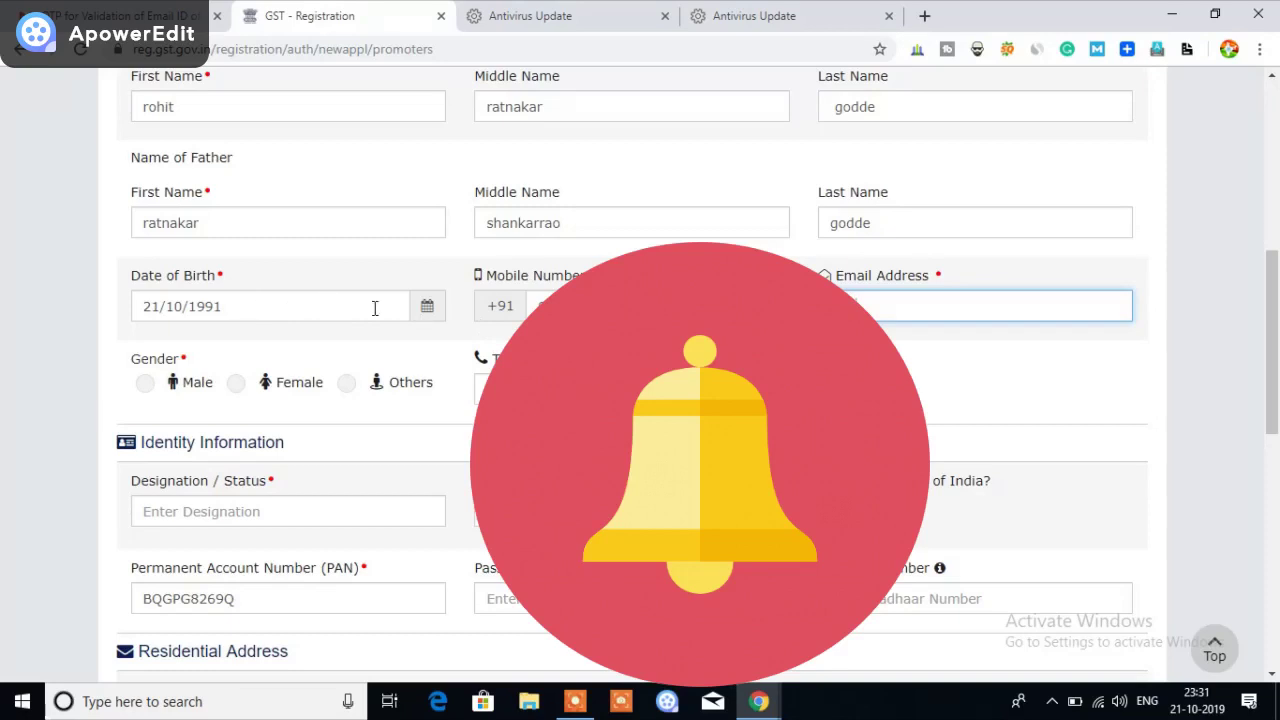
left_click(428, 310)
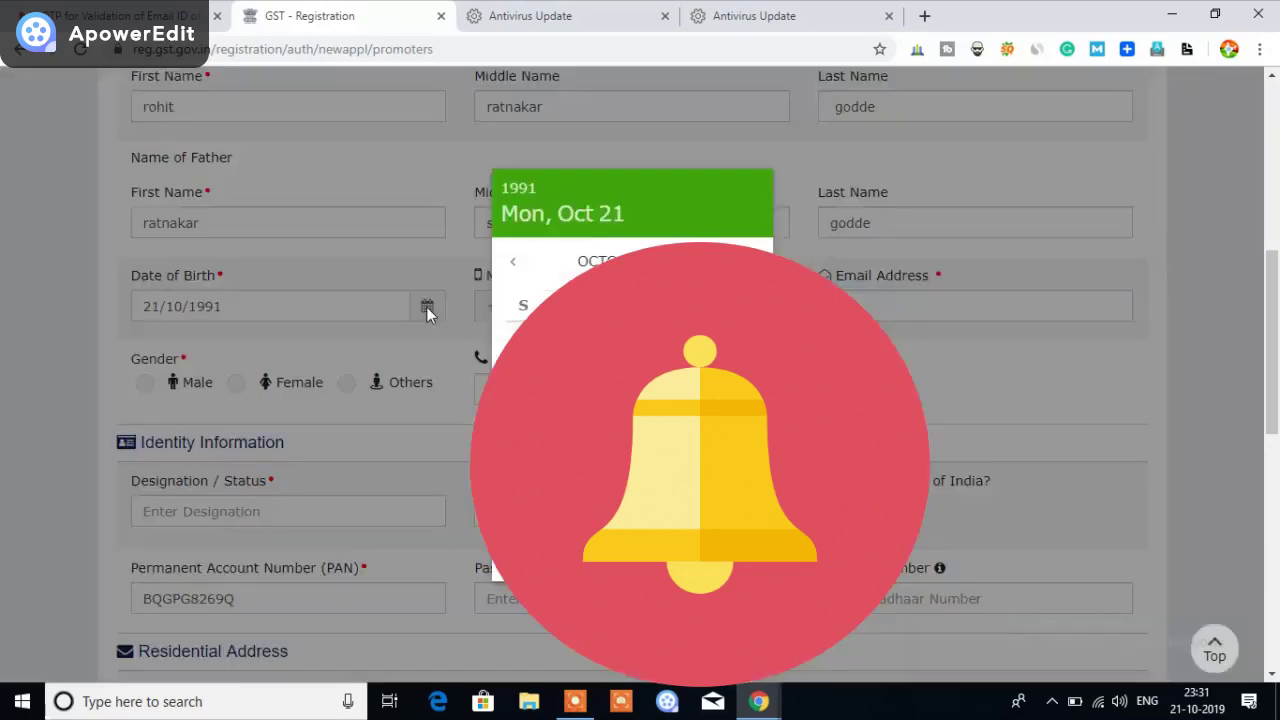
left_click(69, 341)
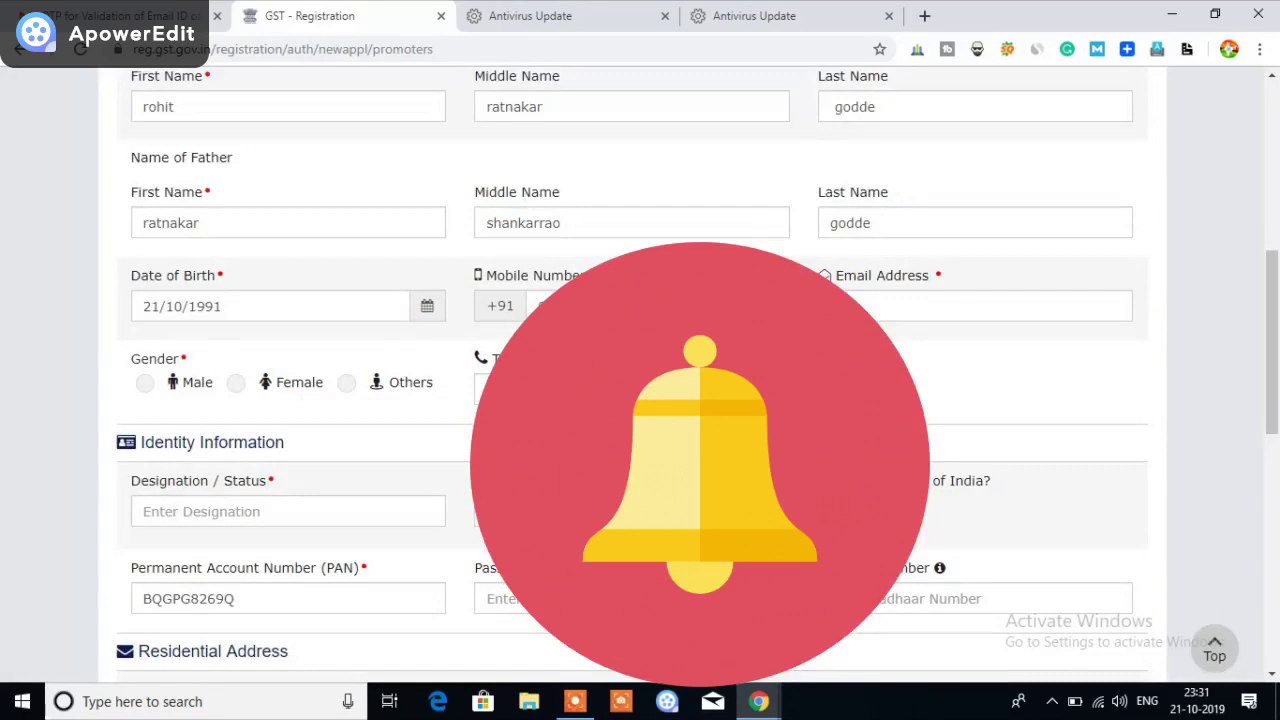
left_click(878, 311)
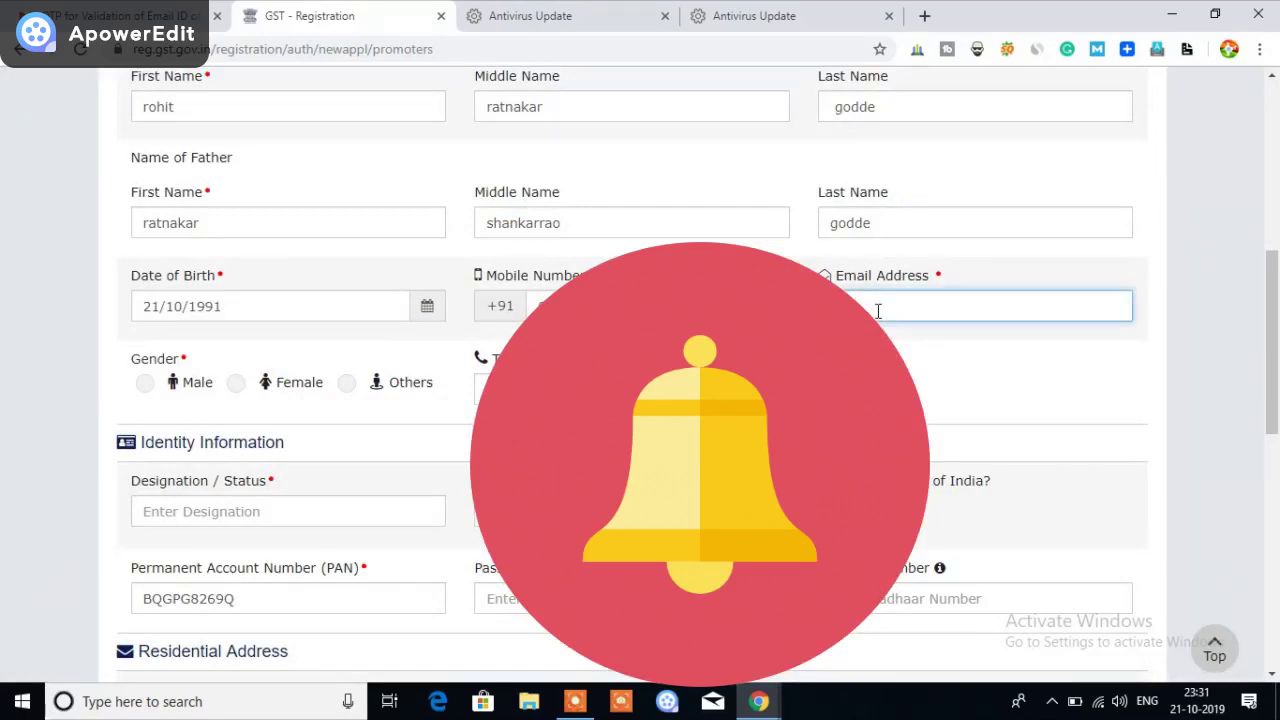
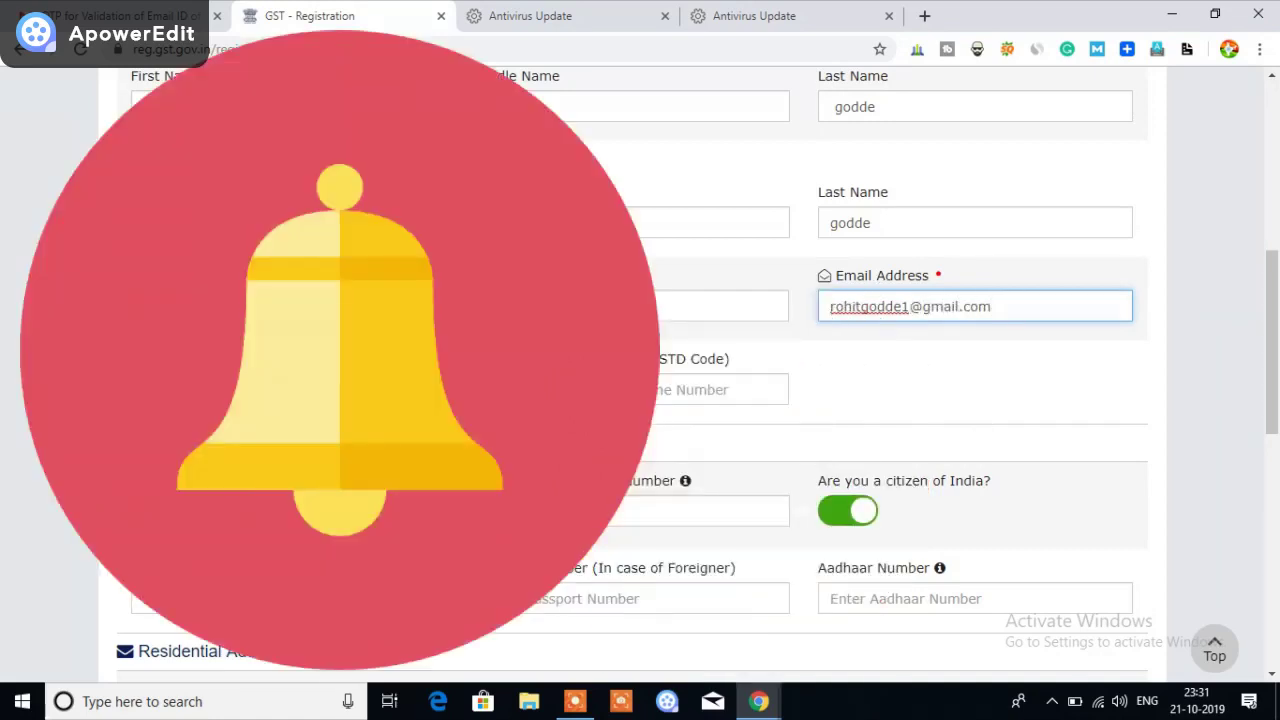
scroll(640, 370, "down", 1)
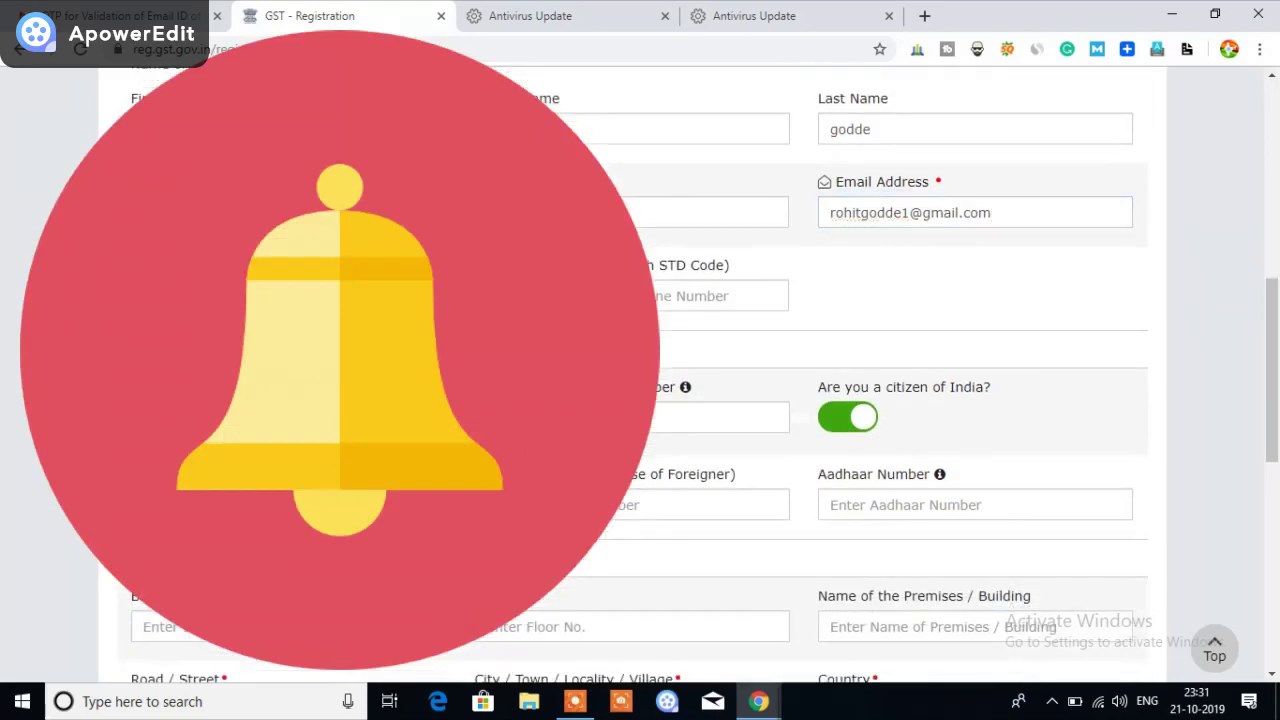
scroll(751, 283, "down", 1)
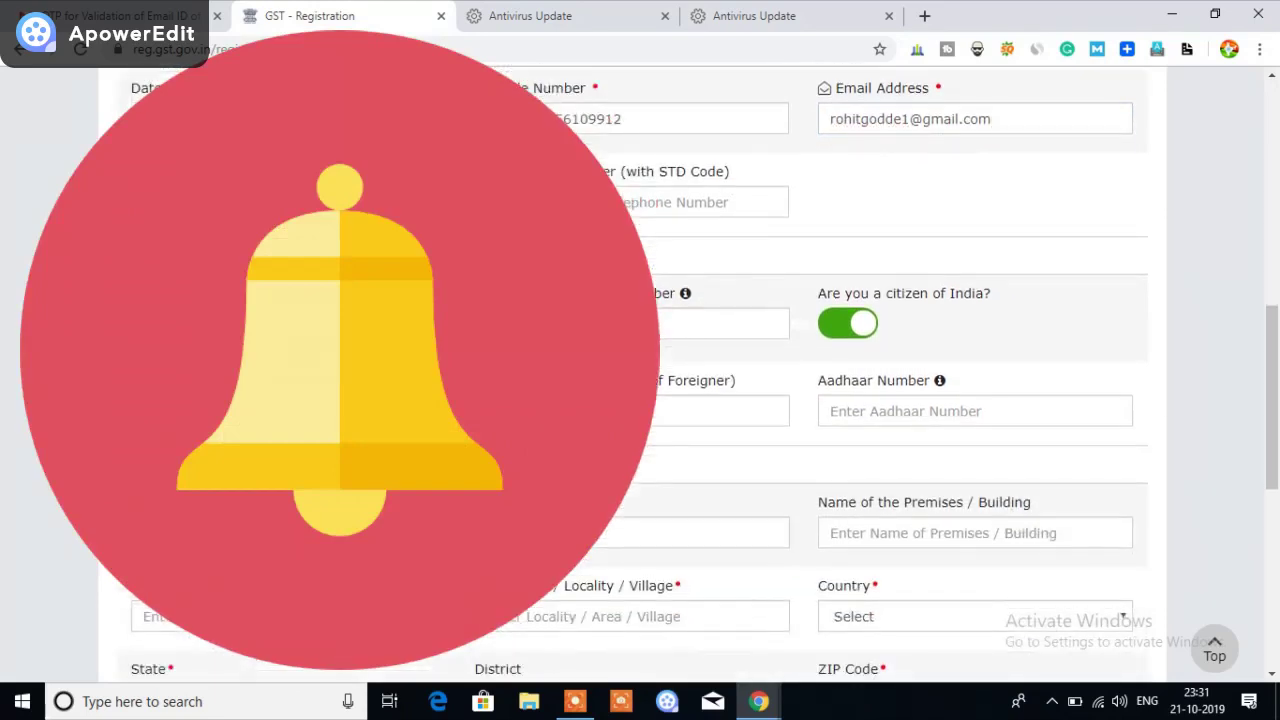
scroll(950, 322, "down", 1)
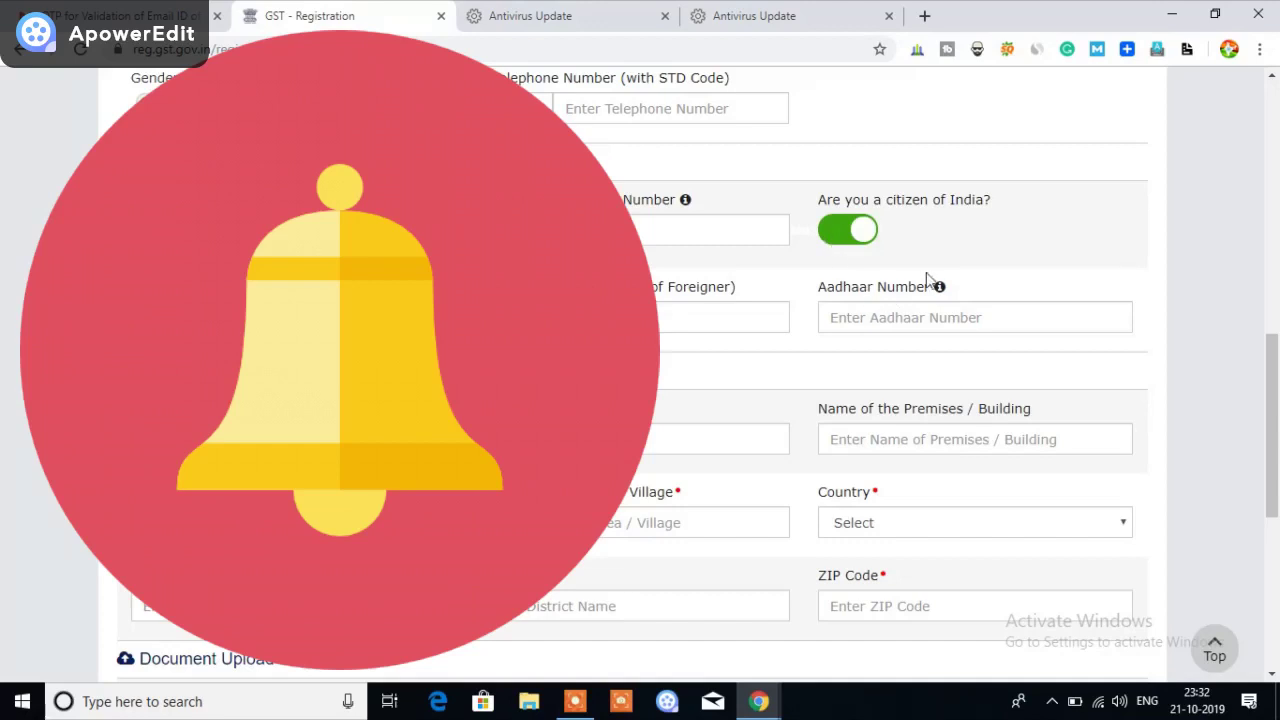
scroll(1155, 249, "down", 1)
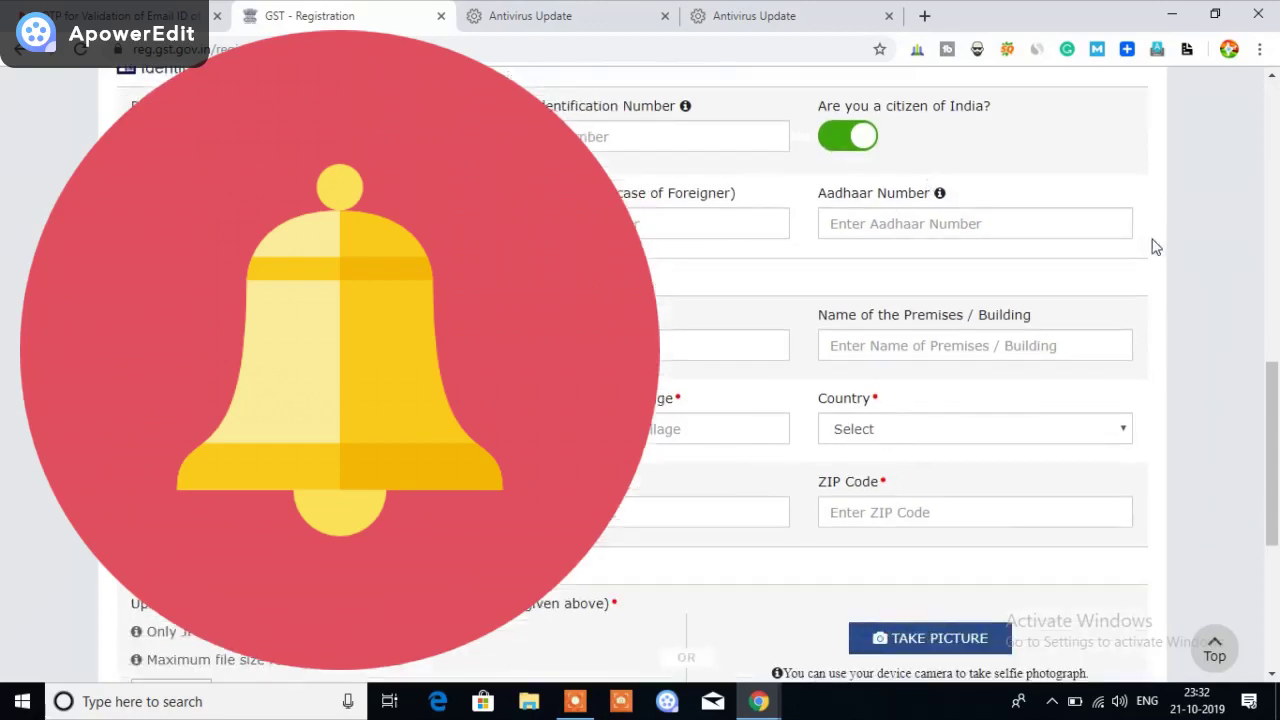
scroll(1155, 249, "up", 1)
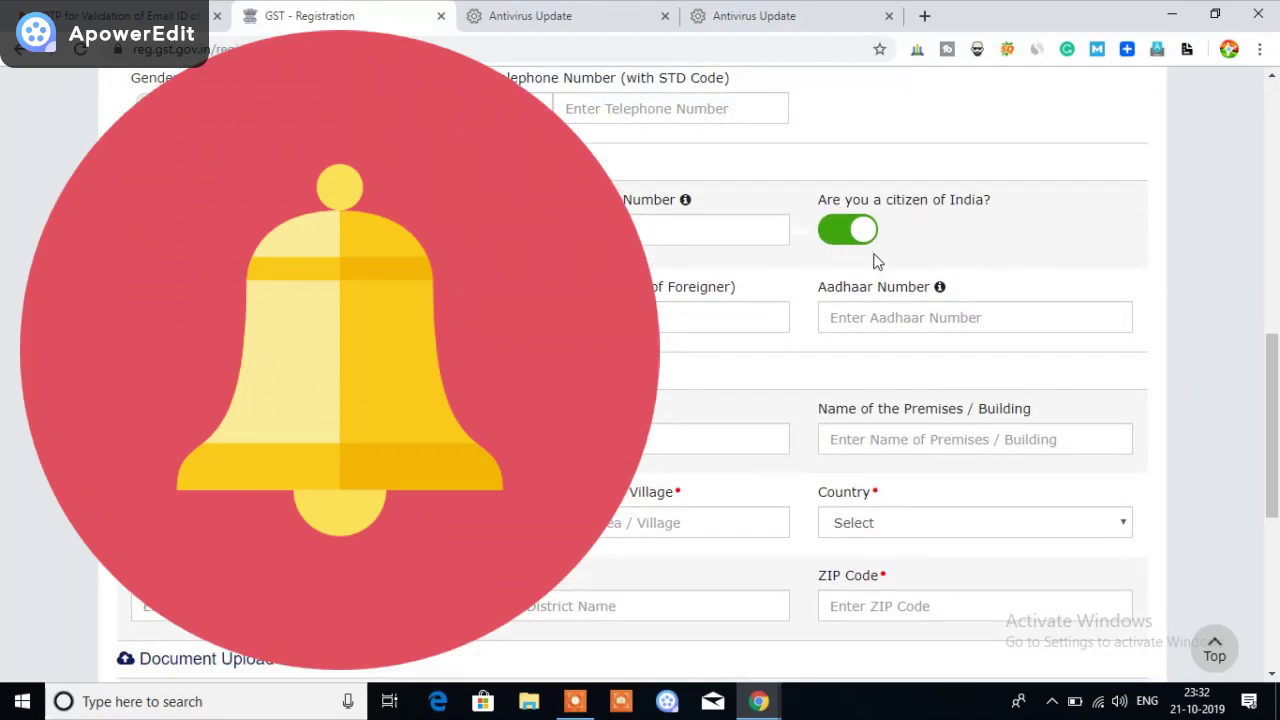
scroll(640, 370, "down", 1)
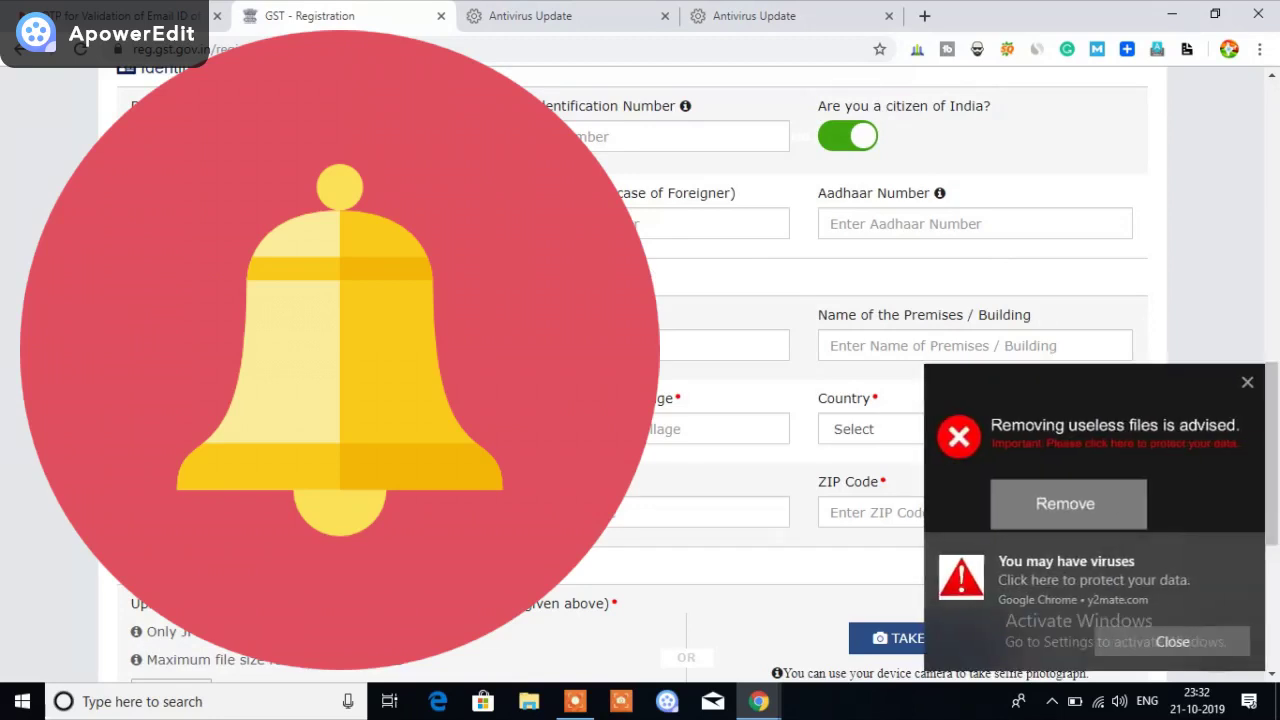
left_click(1247, 388)
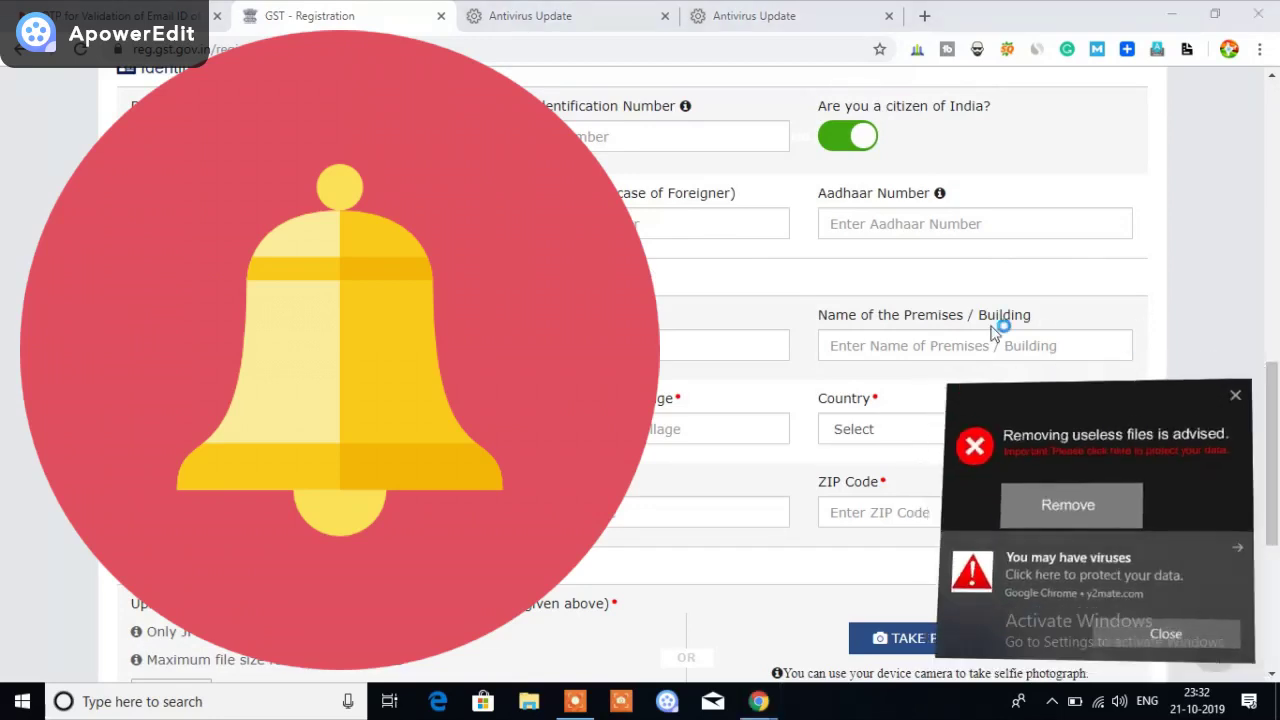
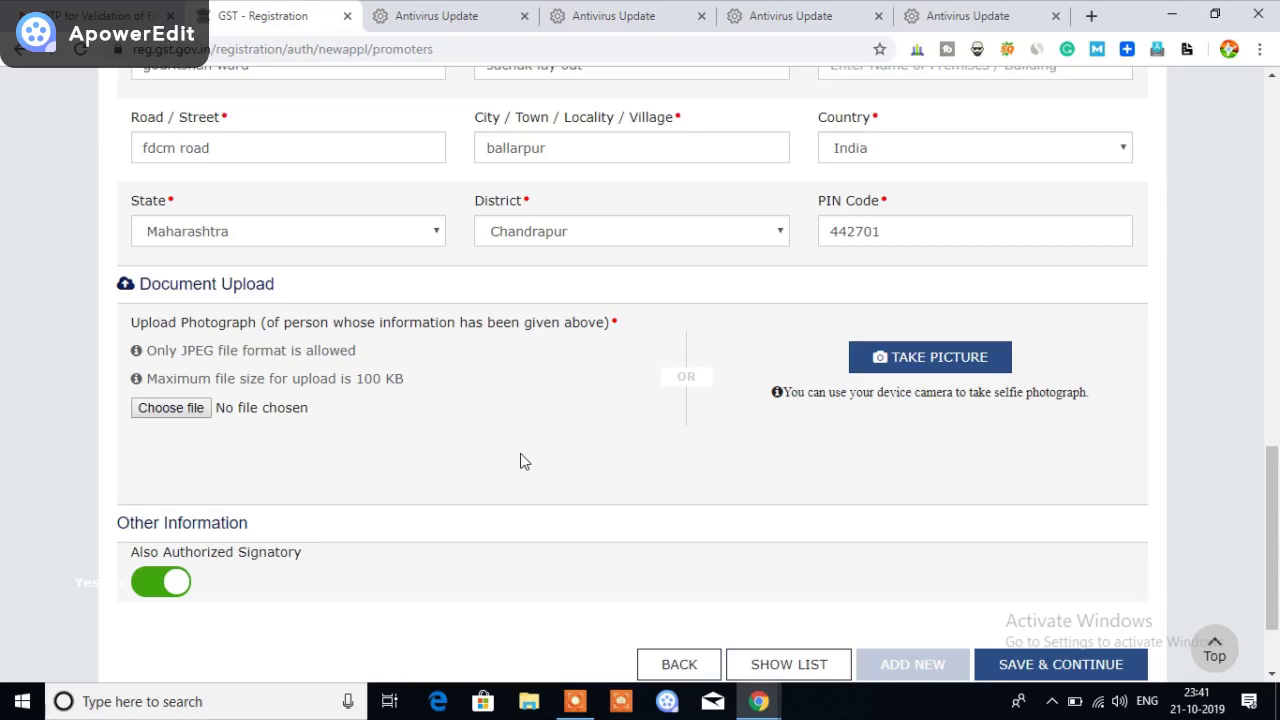
Try a file from the Desktop as the promoter's photograph
scroll(520, 455, "down", 2)
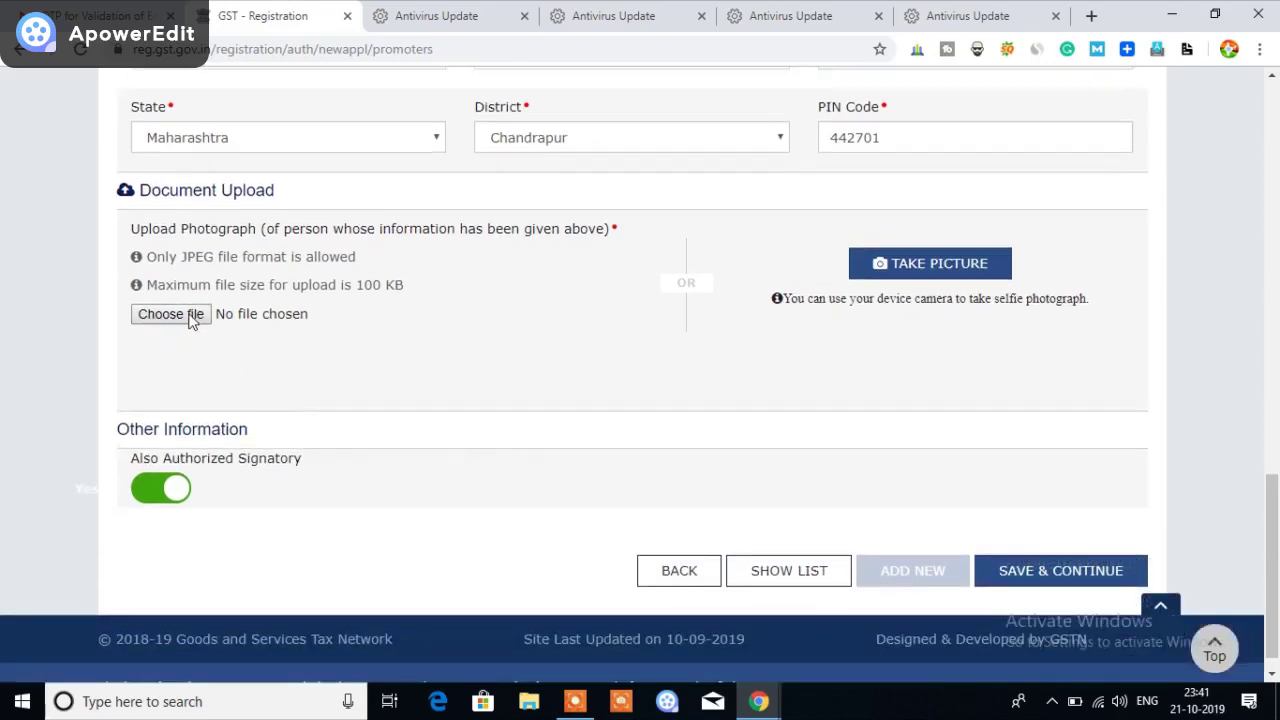
left_click(170, 314)
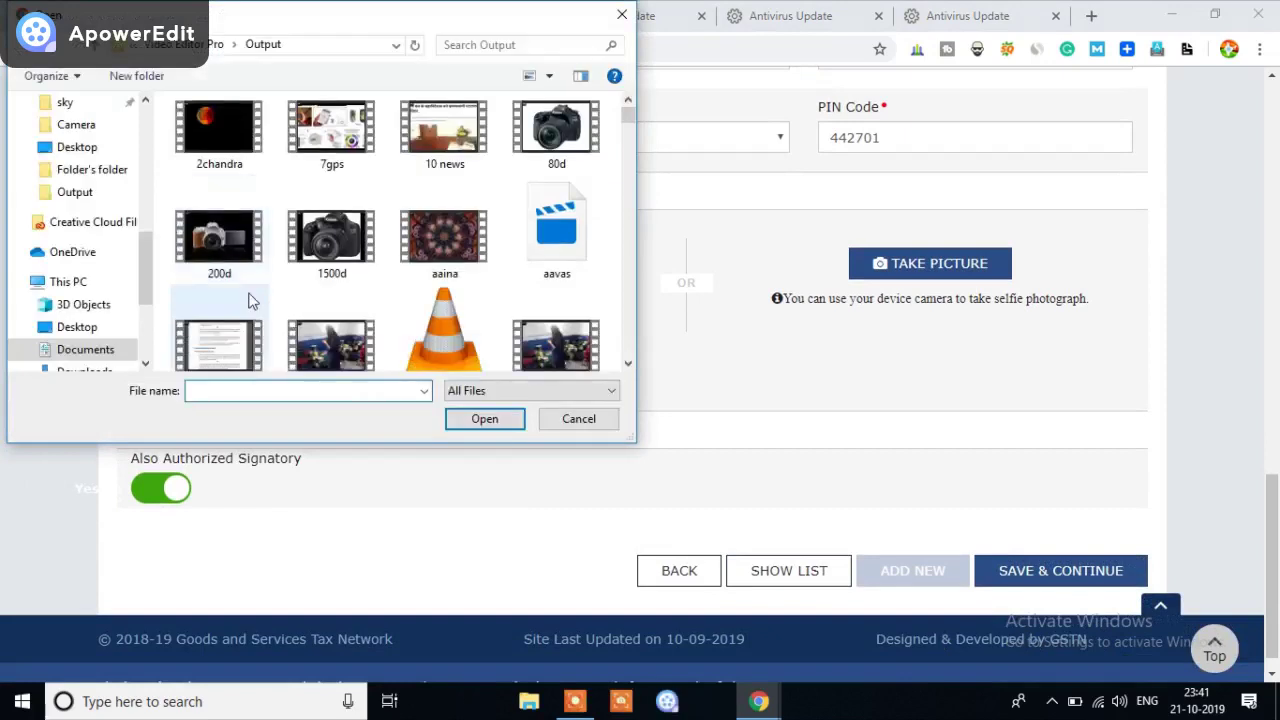
left_click(76, 147)
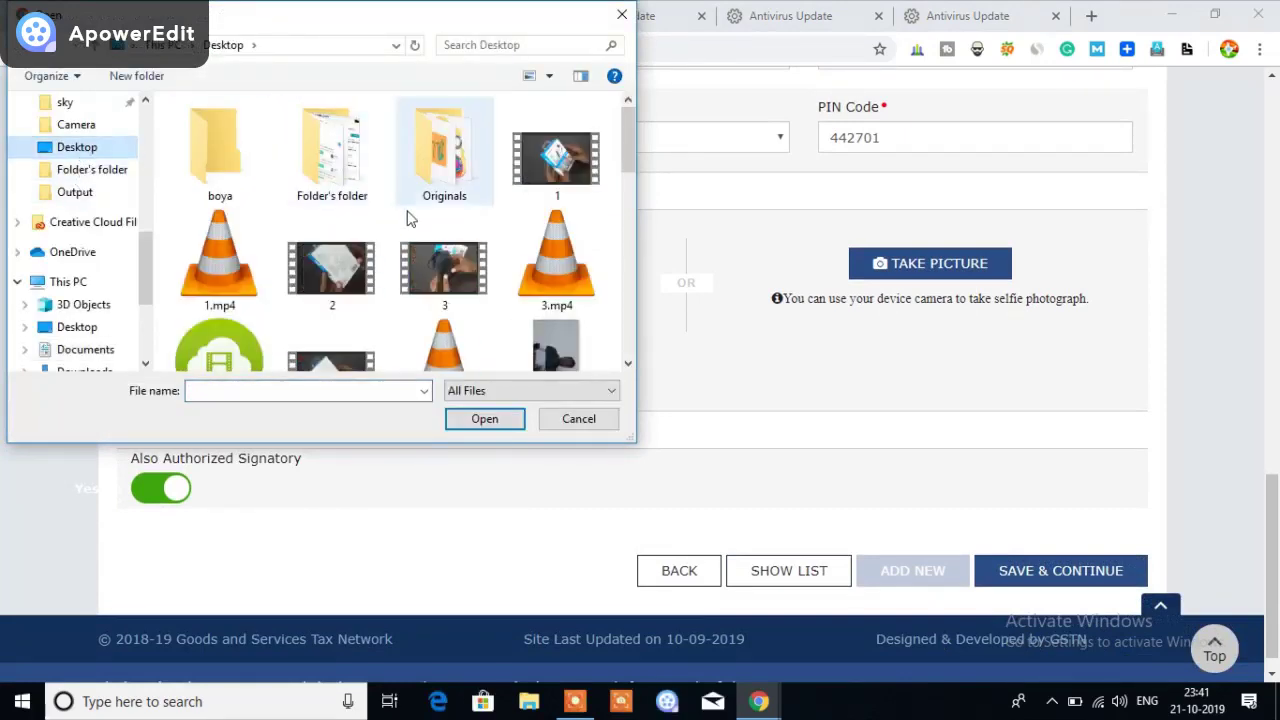
scroll(500, 257, "down", 2)
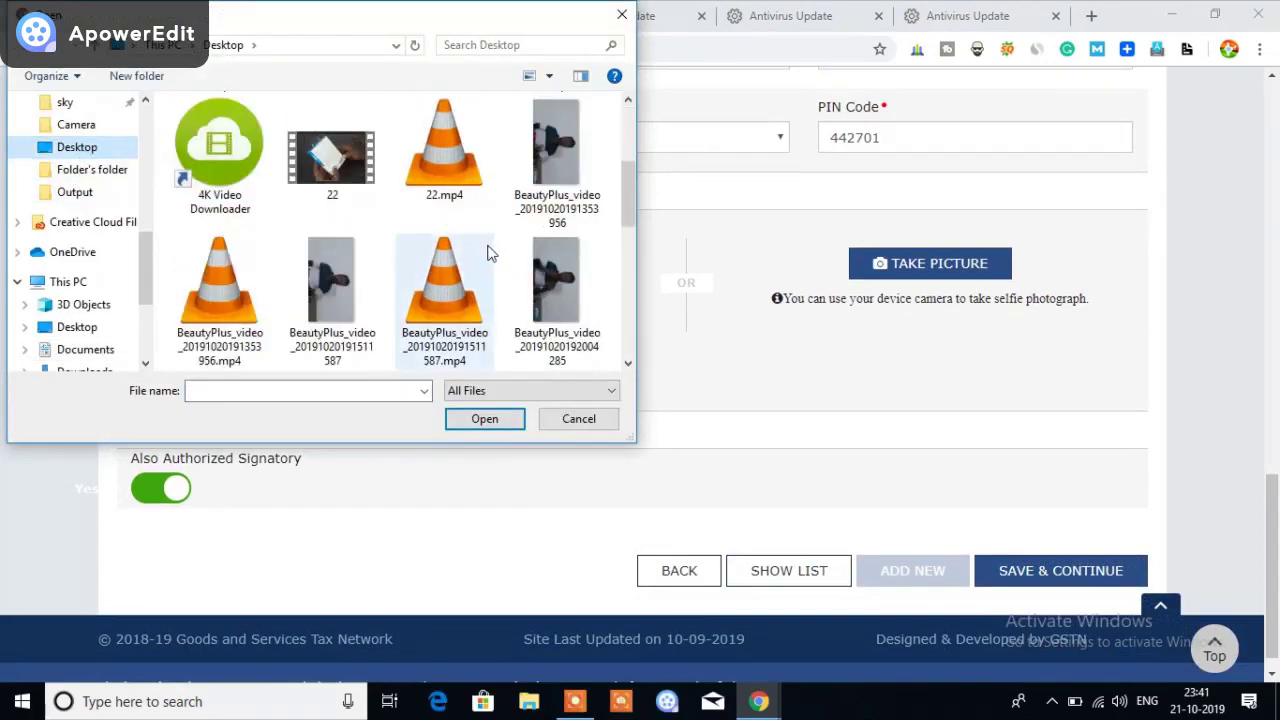
double_click(566, 155)
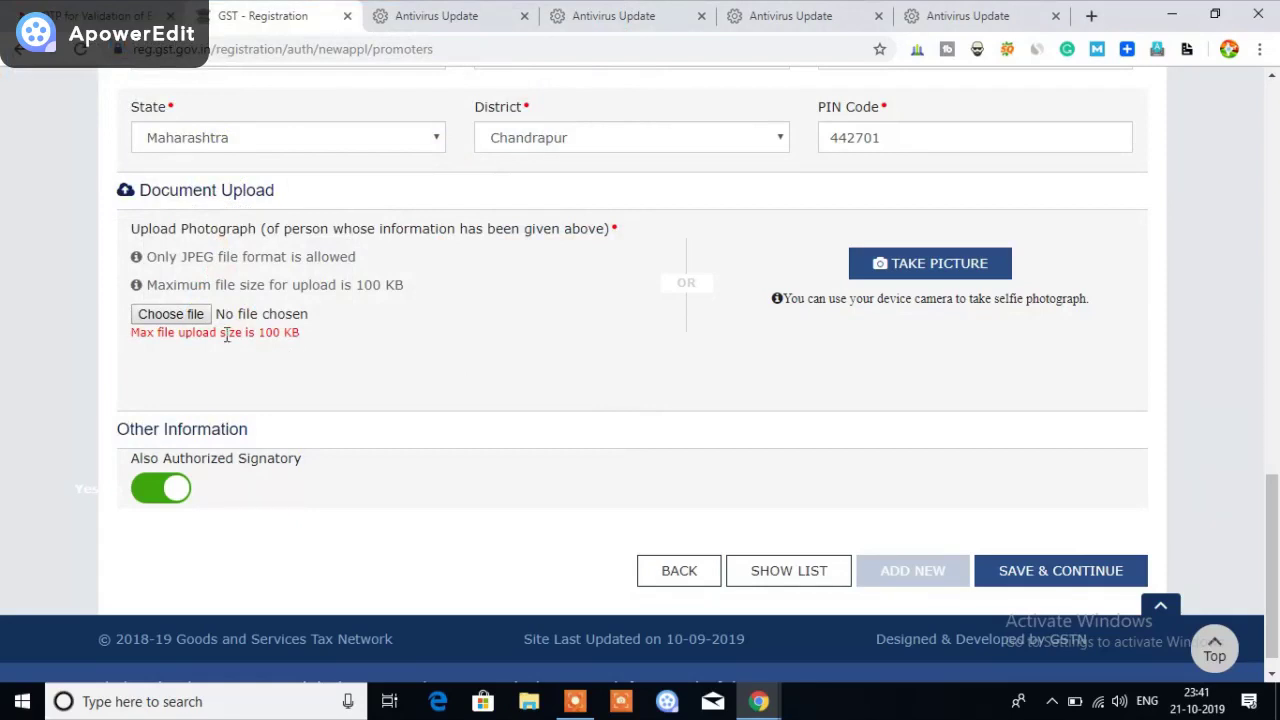
Try a file from Folder's folder as the photograph instead
left_click(181, 314)
scroll(470, 270, "down", 3)
scroll(470, 270, "up", 3)
scroll(470, 260, "down", 6)
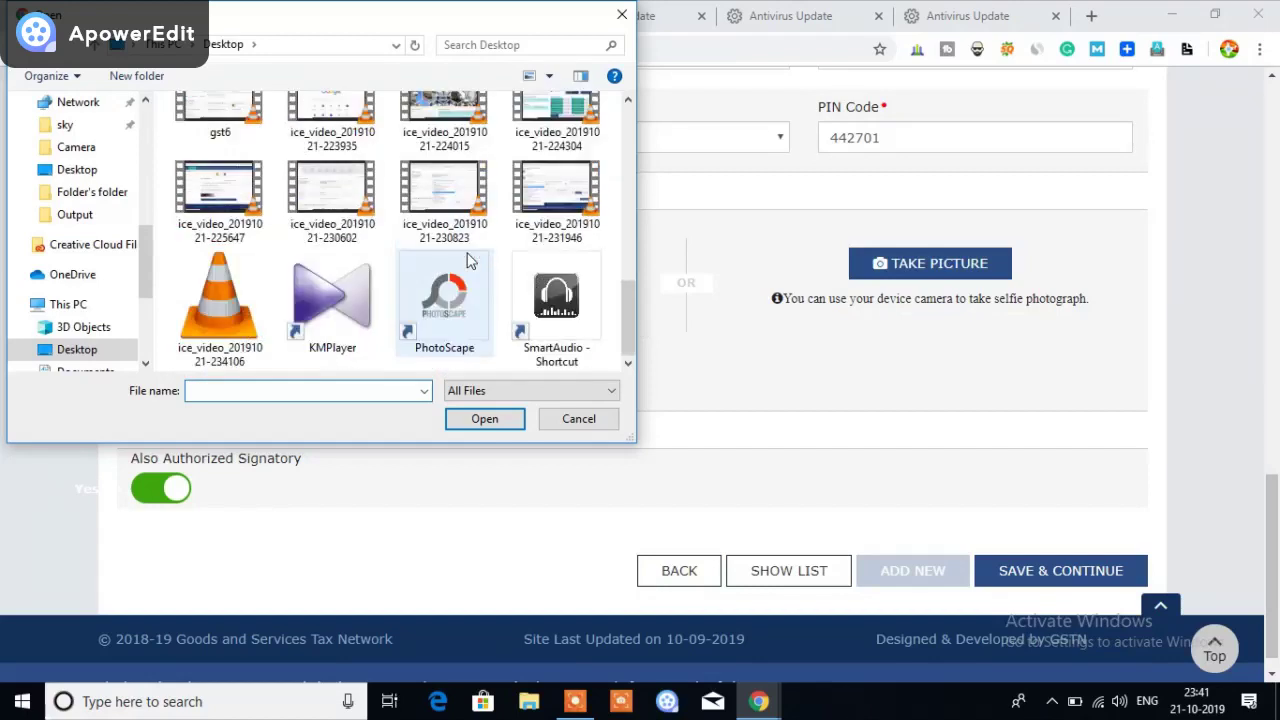
scroll(420, 248, "up", 1)
scroll(420, 248, "up", 5)
left_click(82, 194)
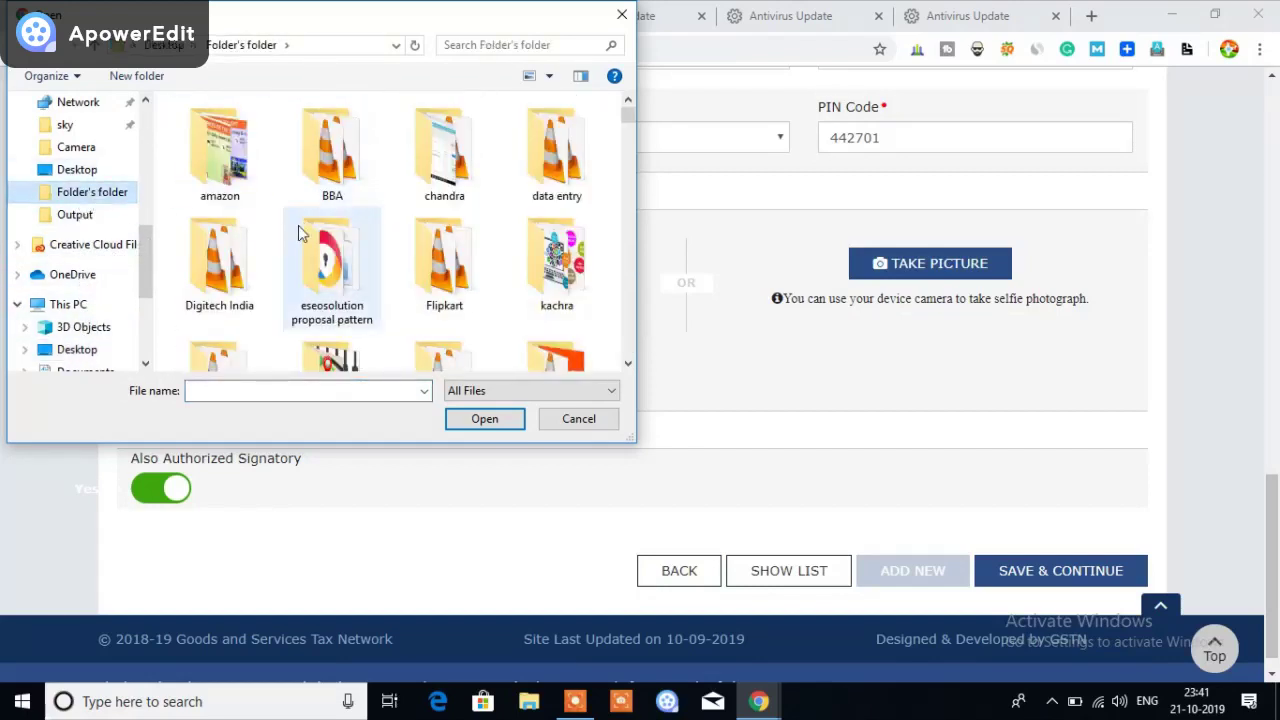
scroll(434, 237, "down", 5)
scroll(435, 235, "up", 1)
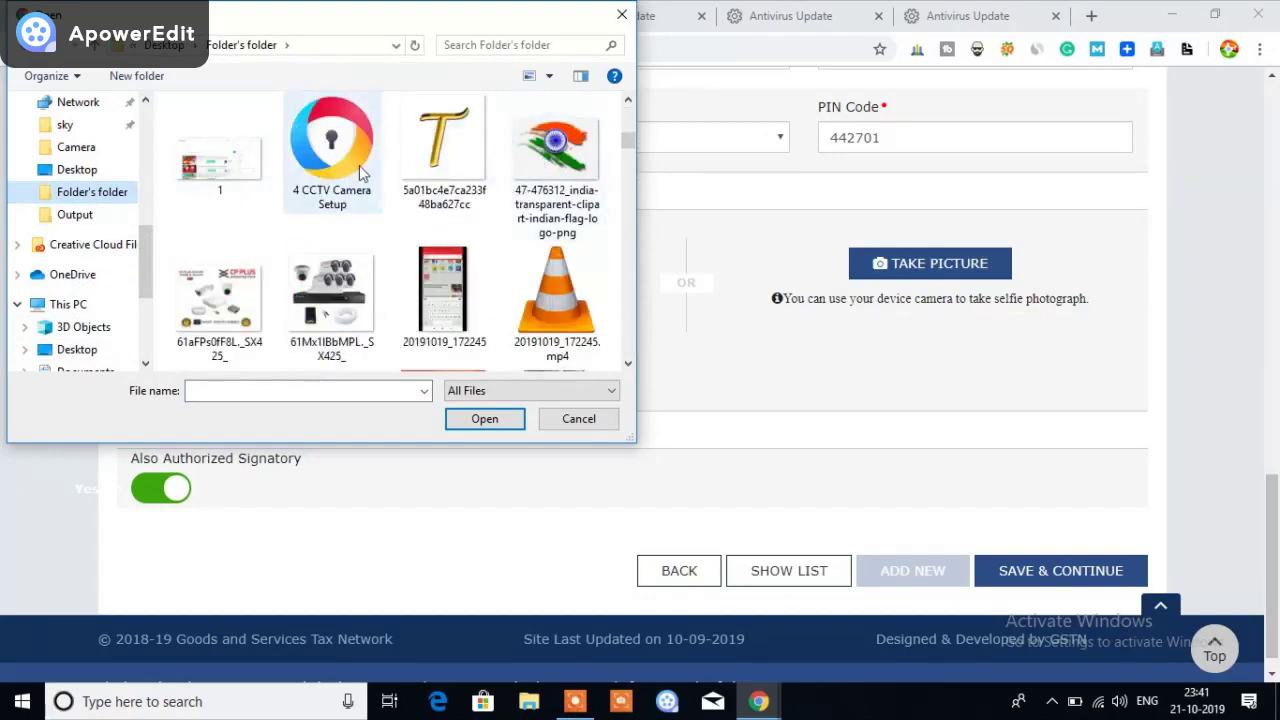
double_click(445, 160)
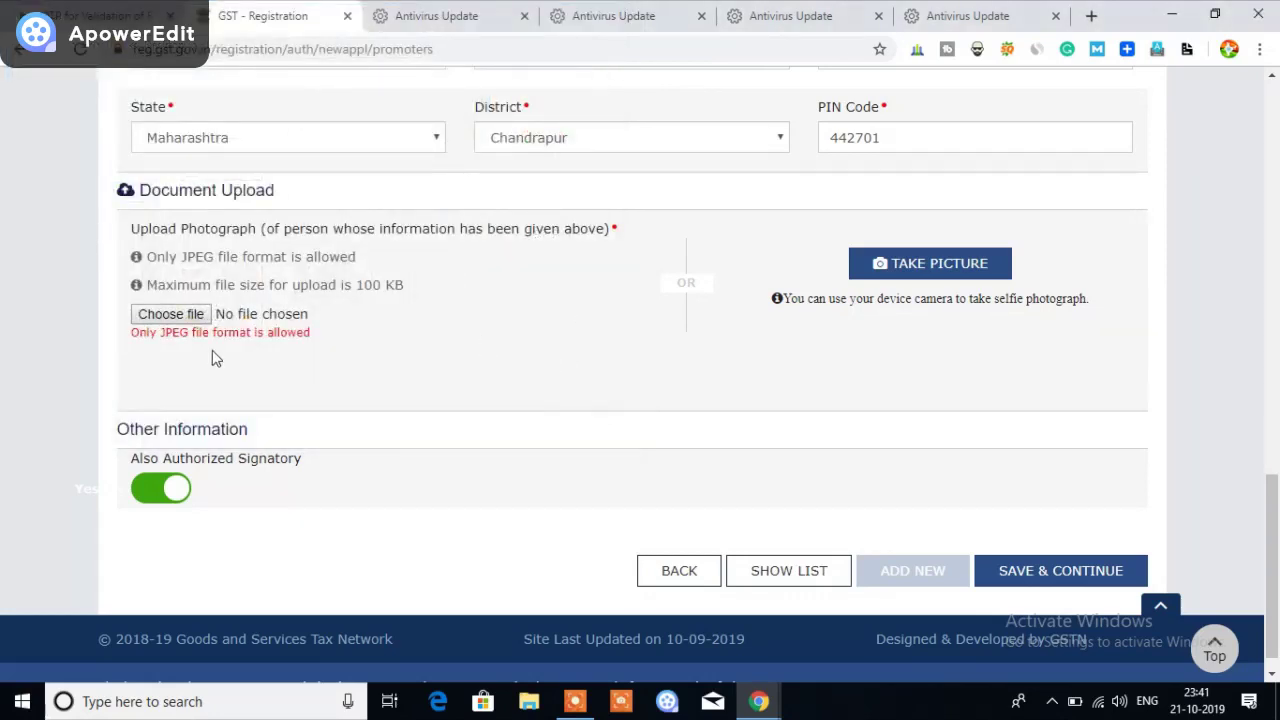
Try the person's portrait image as the photograph
left_click(191, 318)
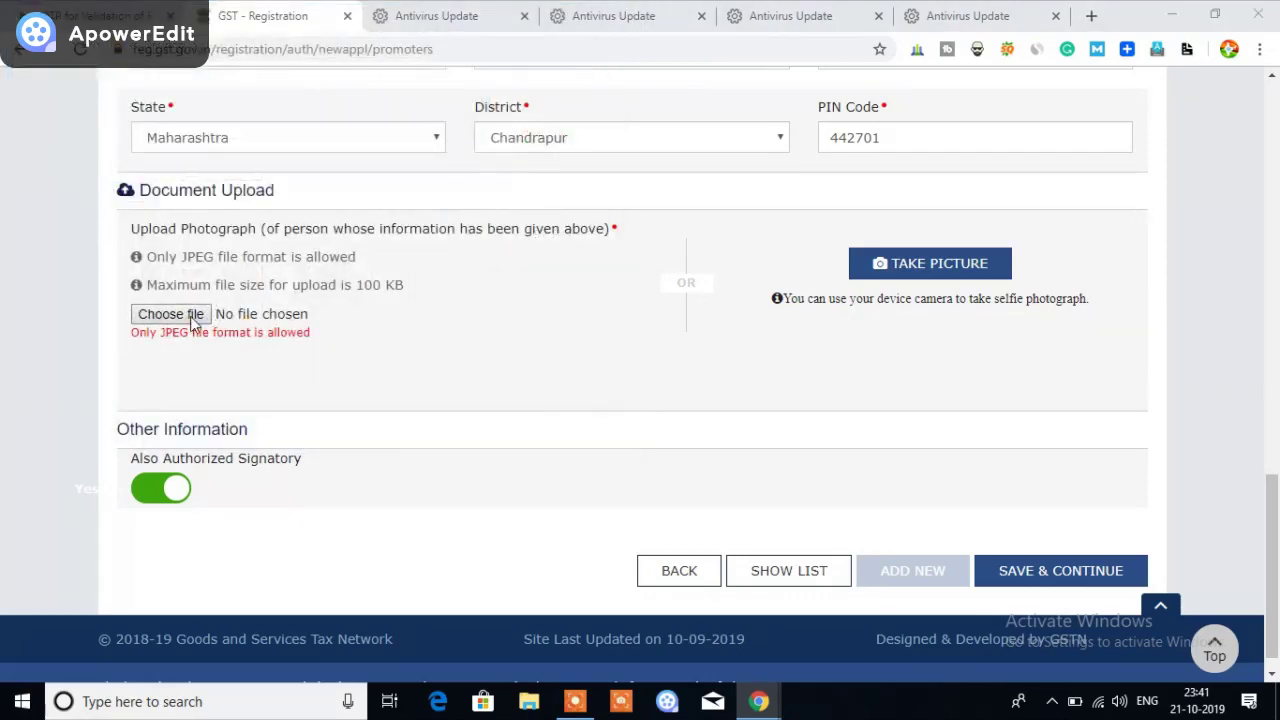
scroll(520, 306, "down", 6)
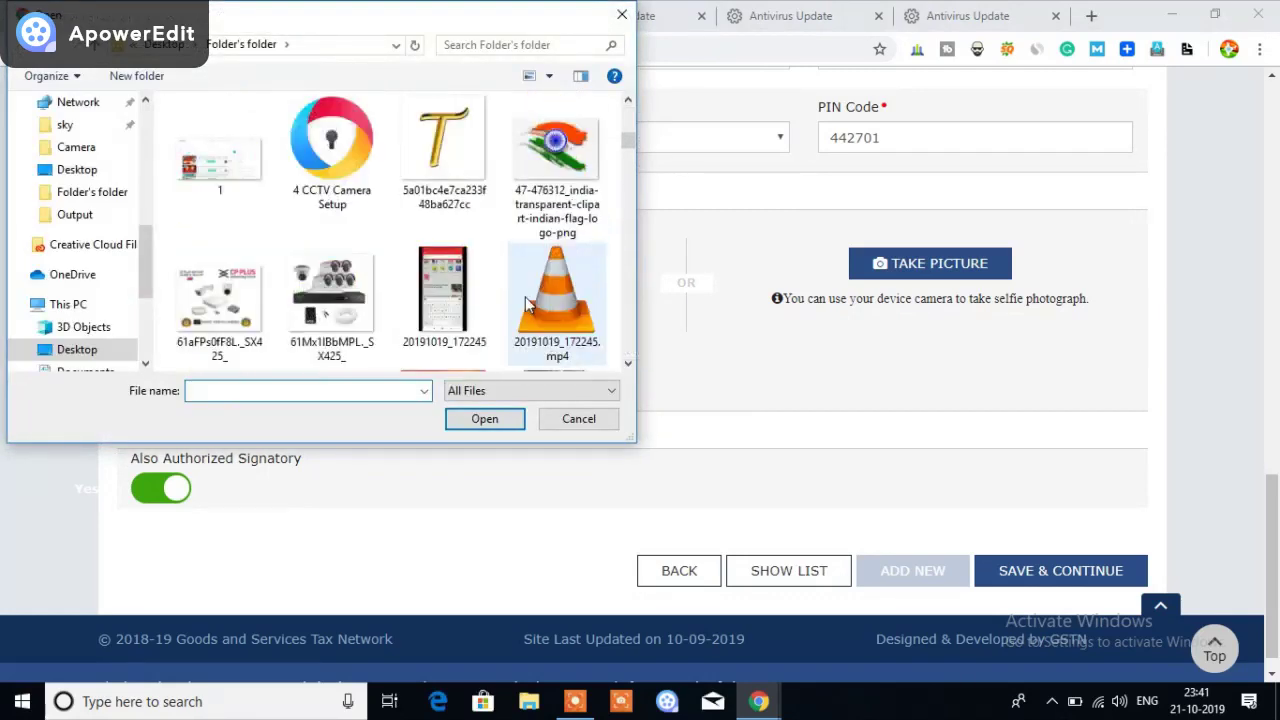
scroll(371, 271, "down", 10)
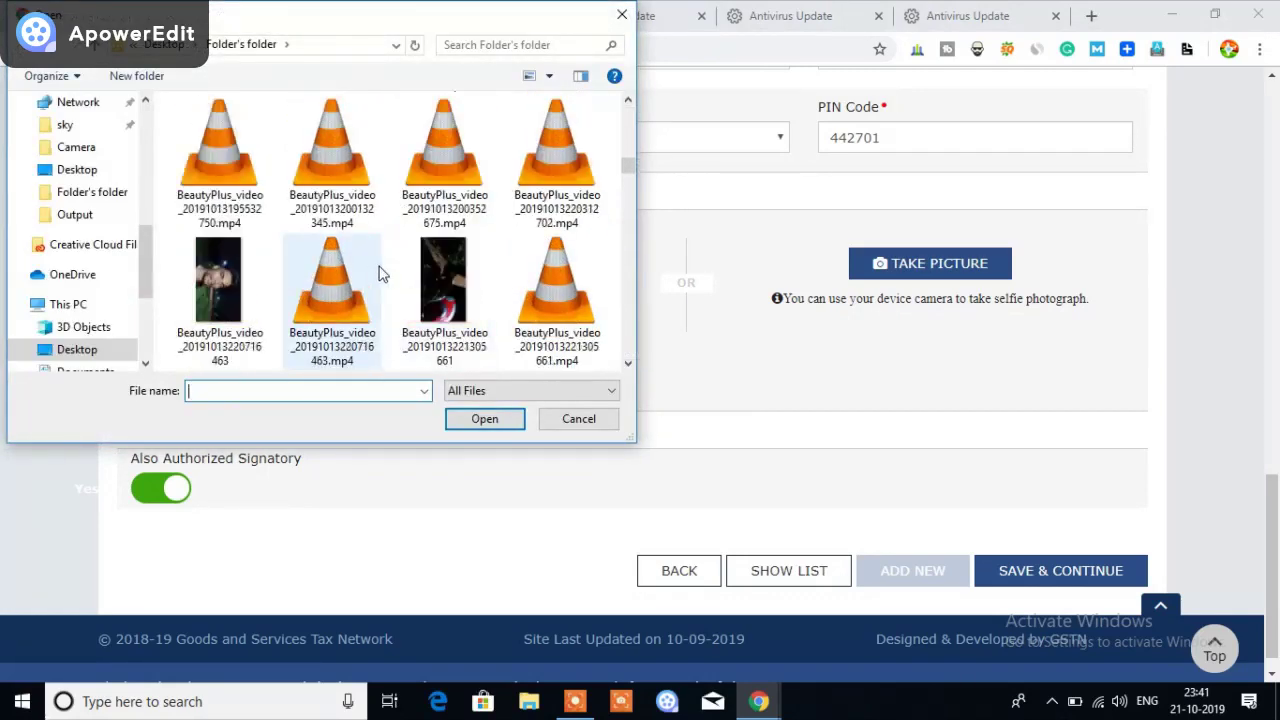
scroll(418, 262, "down", 10)
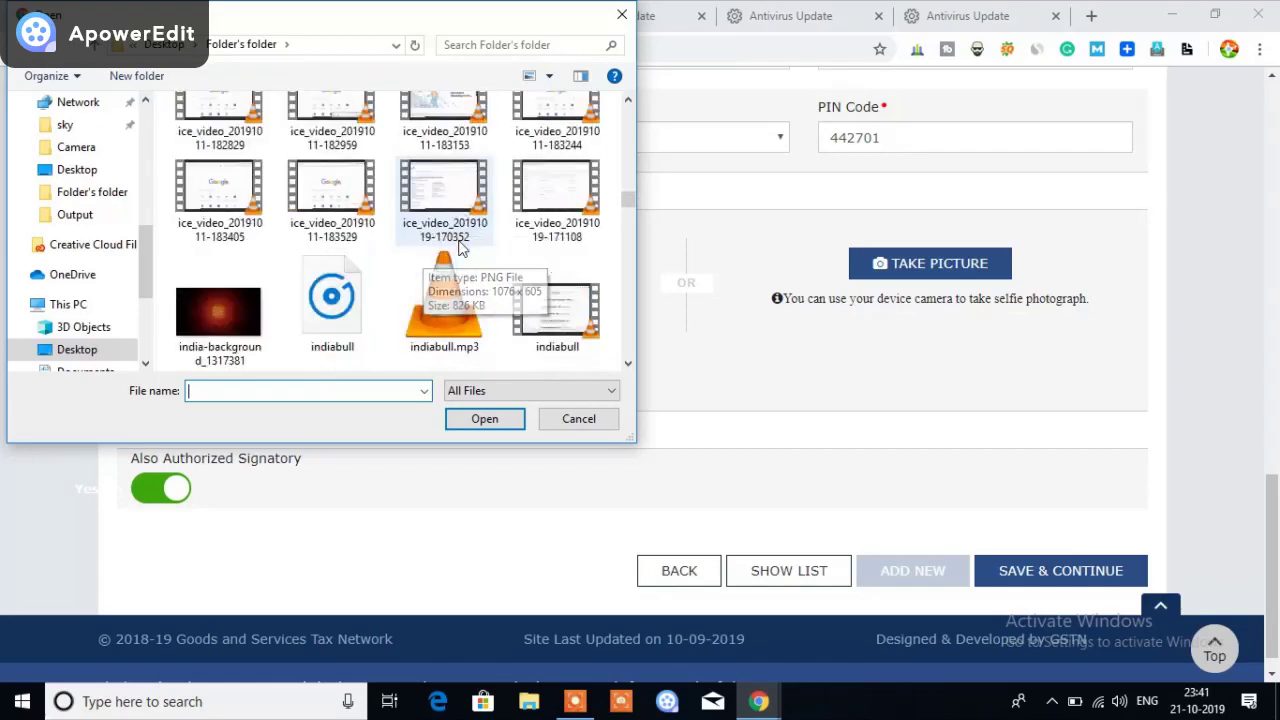
scroll(420, 251, "down", 3)
scroll(420, 250, "up", 5)
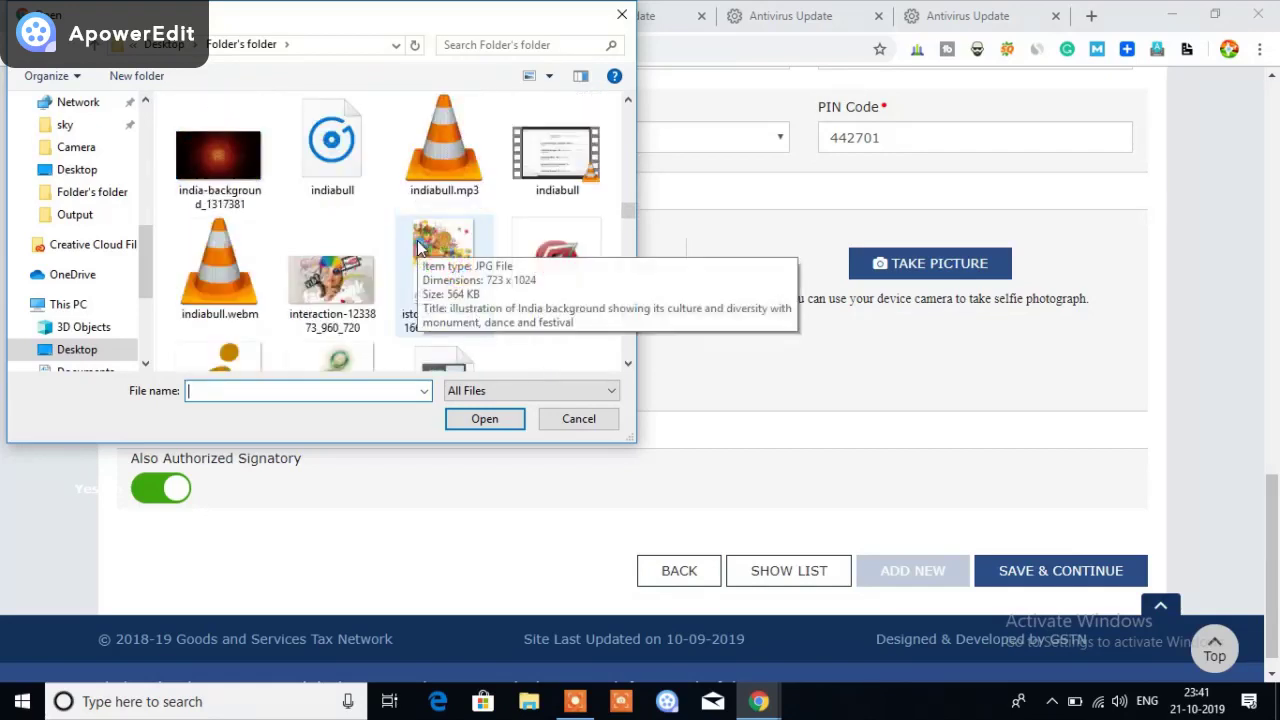
scroll(418, 248, "down", 3)
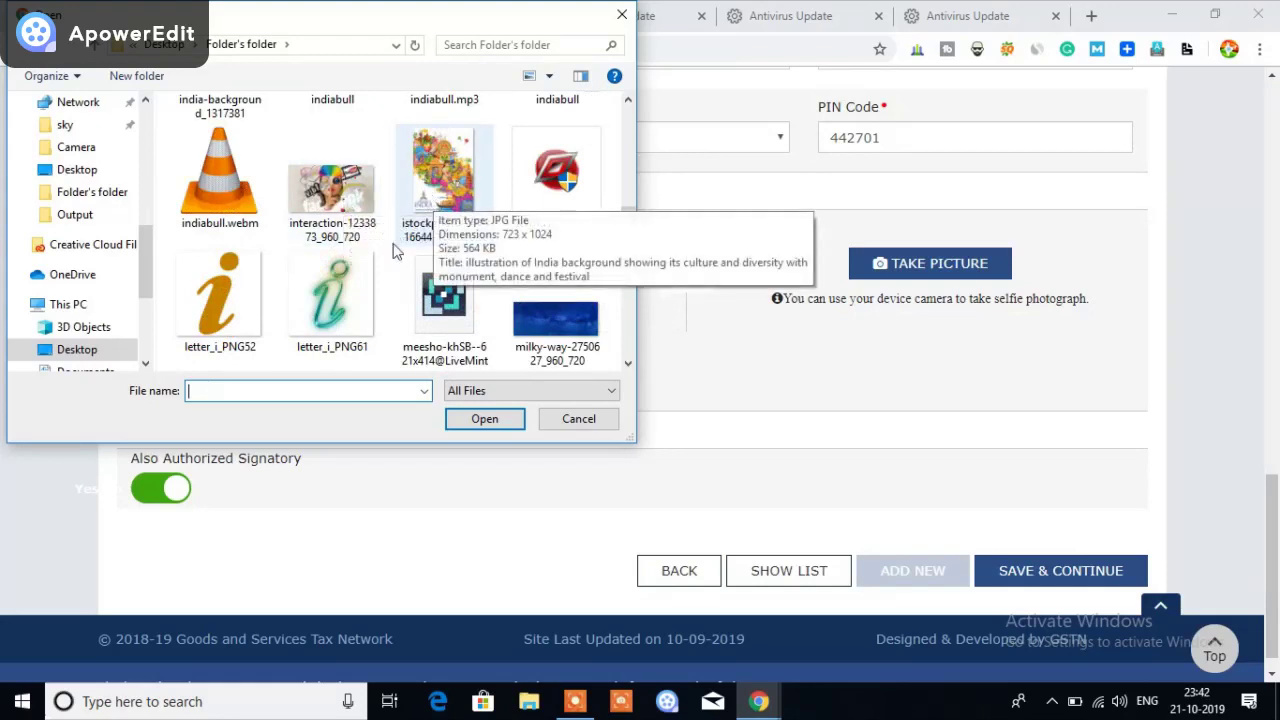
scroll(361, 263, "down", 10)
scroll(361, 258, "down", 5)
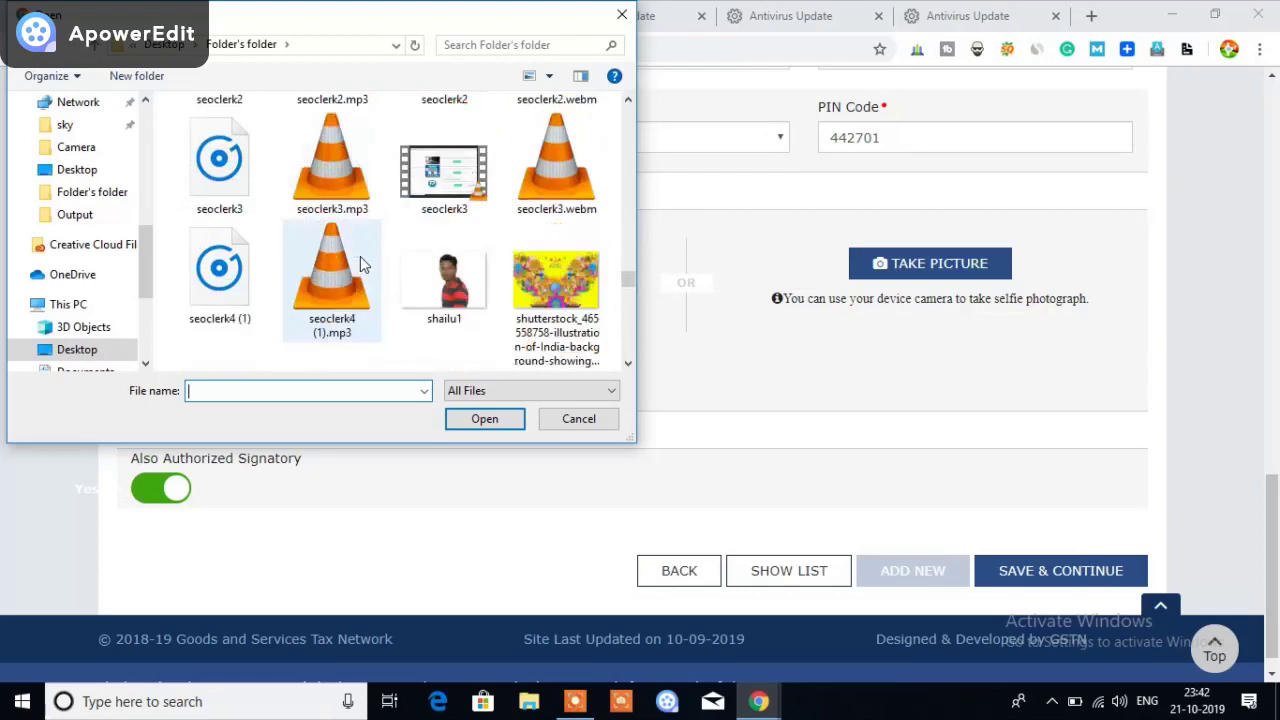
scroll(400, 250, "up", 5)
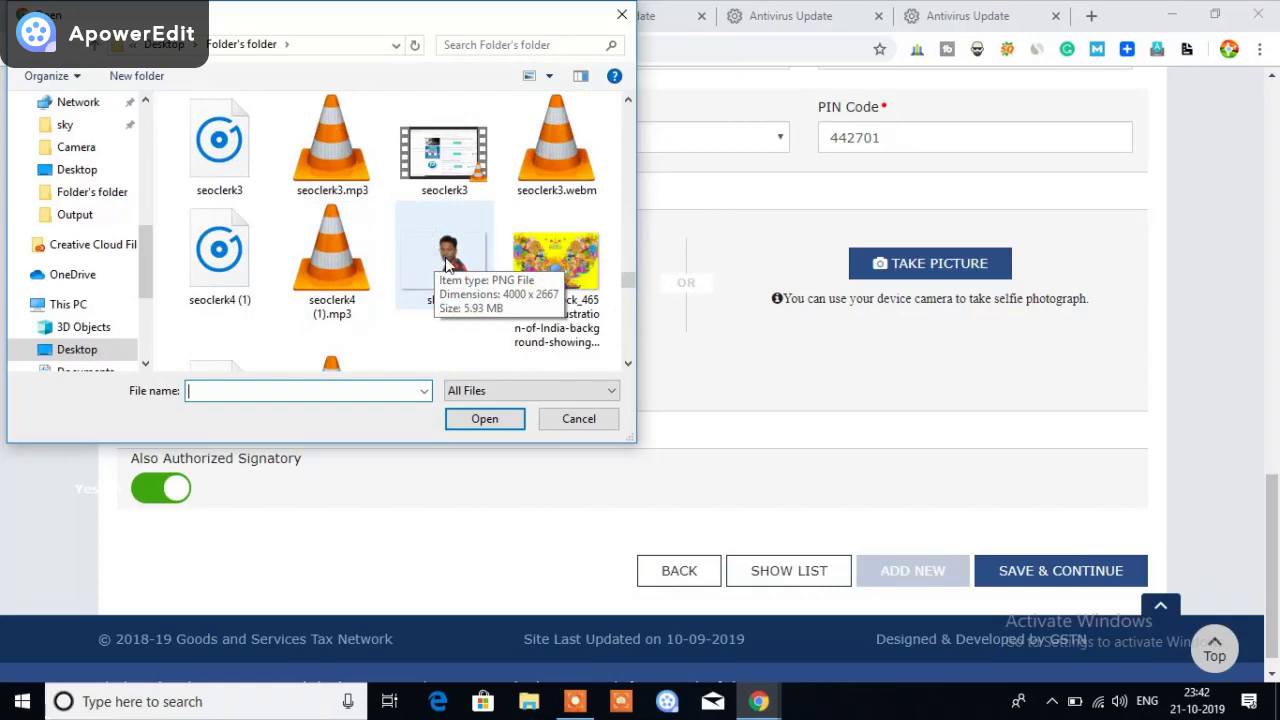
double_click(447, 265)
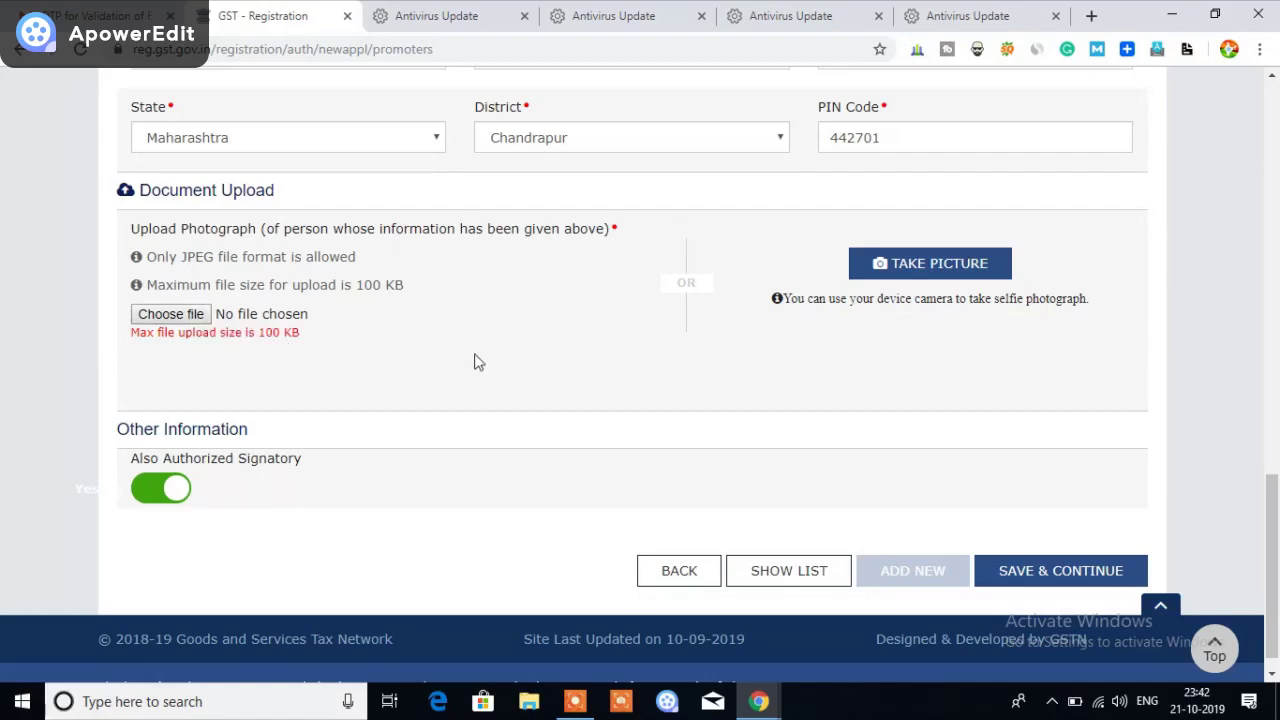
Upload the smaller SAVE_20190927_144309 JPEG as the promoter's photograph
left_click(208, 318)
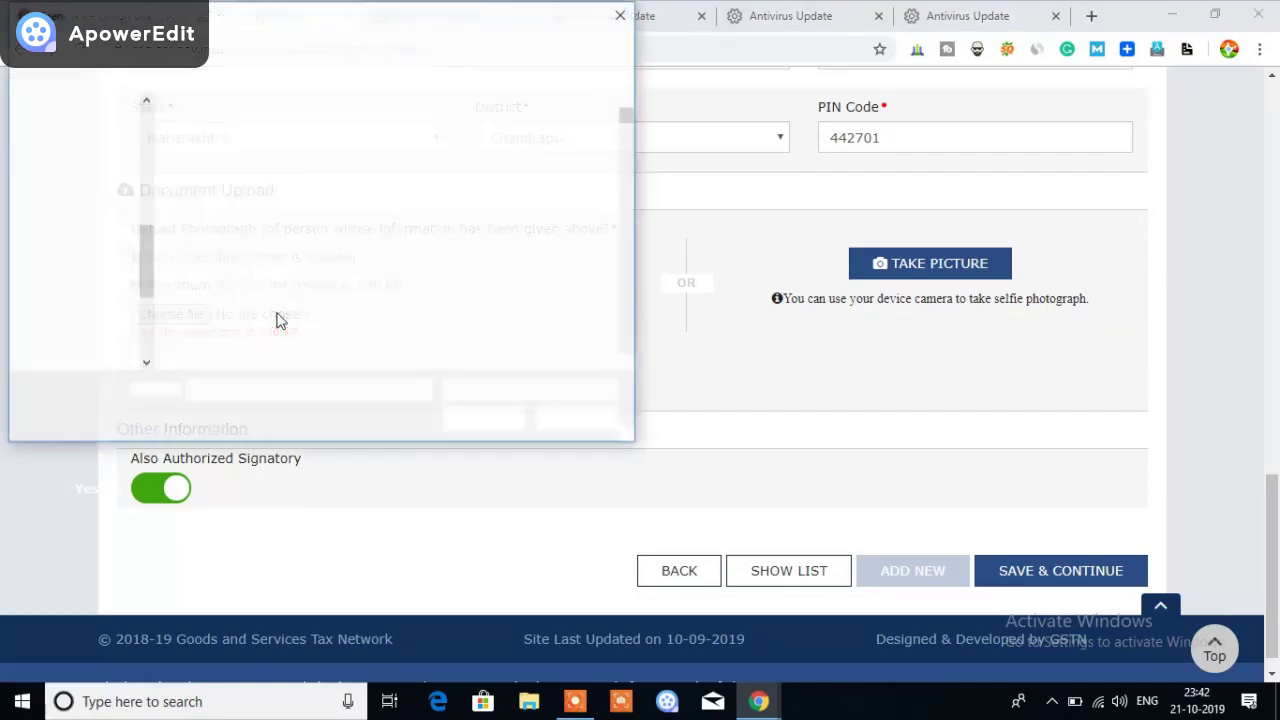
scroll(398, 330, "down", 5)
scroll(400, 330, "down", 15)
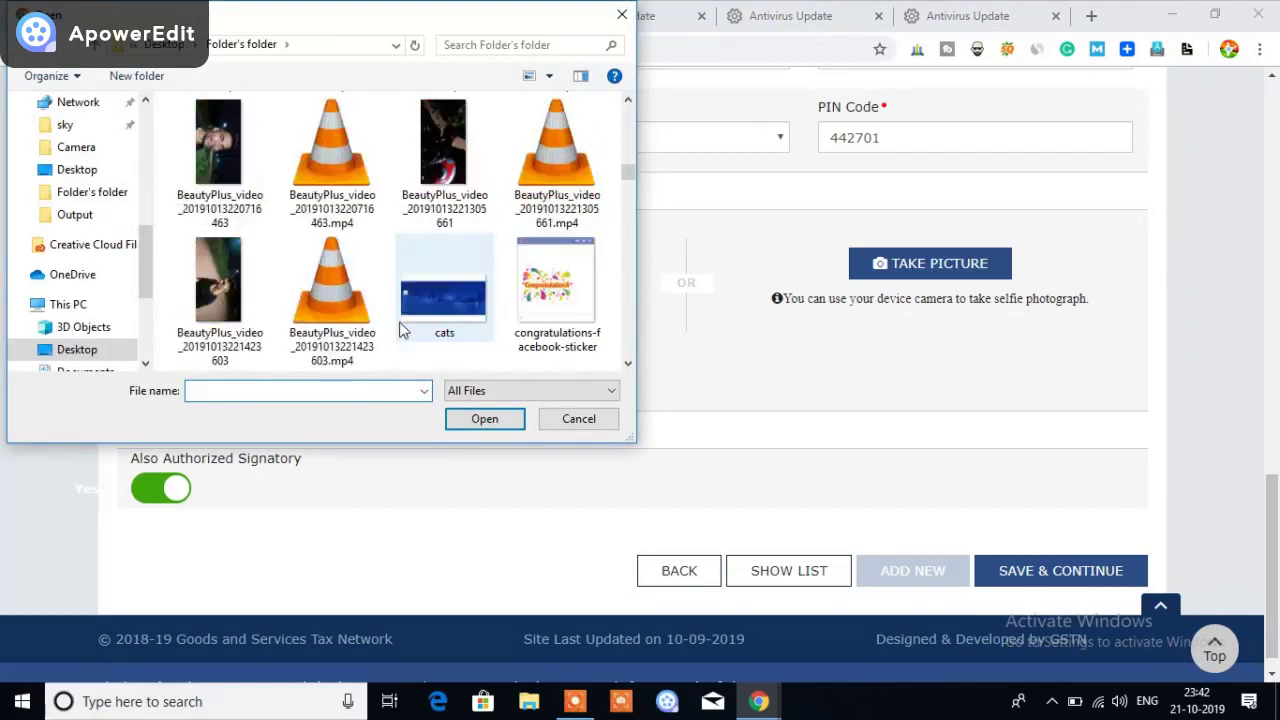
scroll(405, 330, "down", 5)
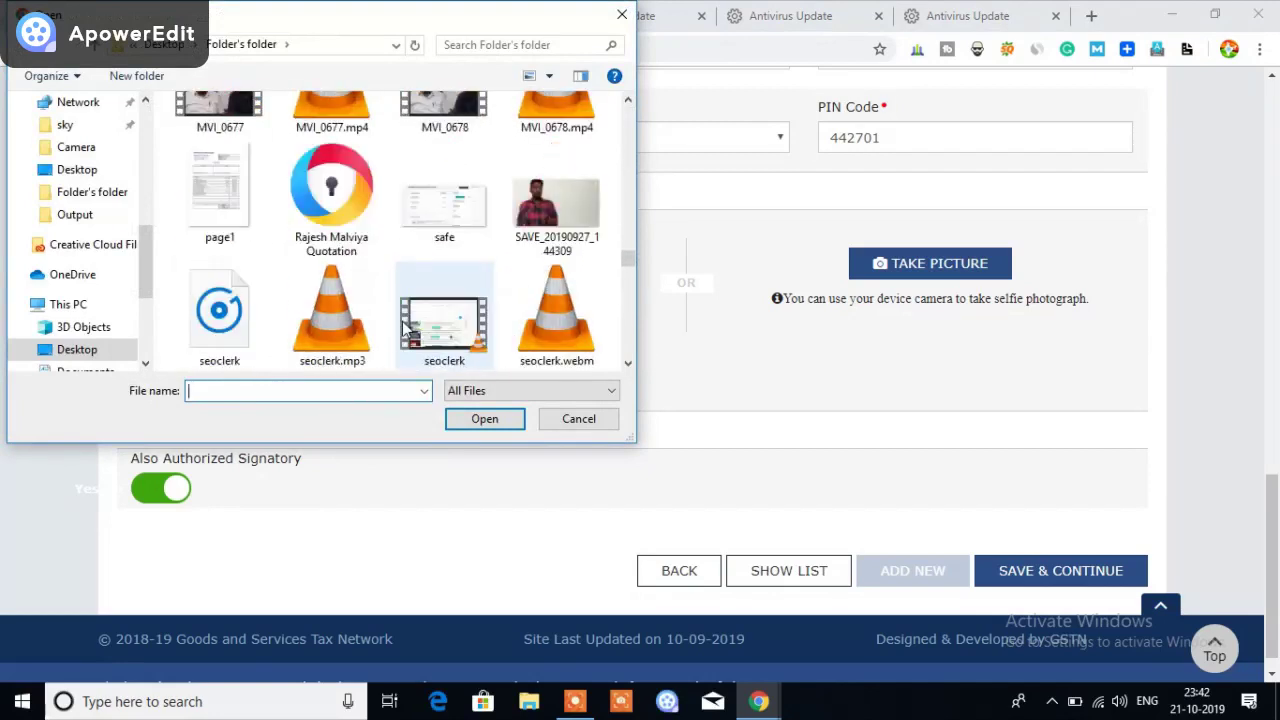
double_click(540, 220)
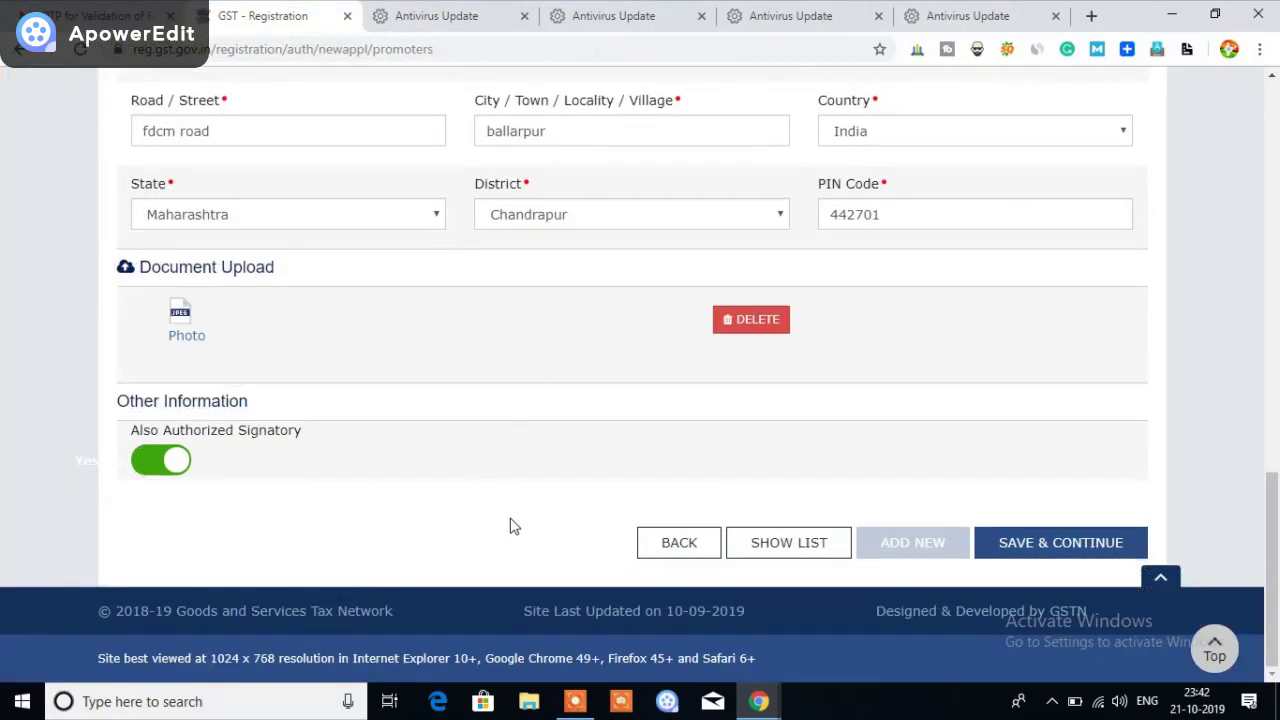
Keep 'Also Authorized Signatory' switched on and save the proprietor's promoter details
scroll(480, 512, "up", 2)
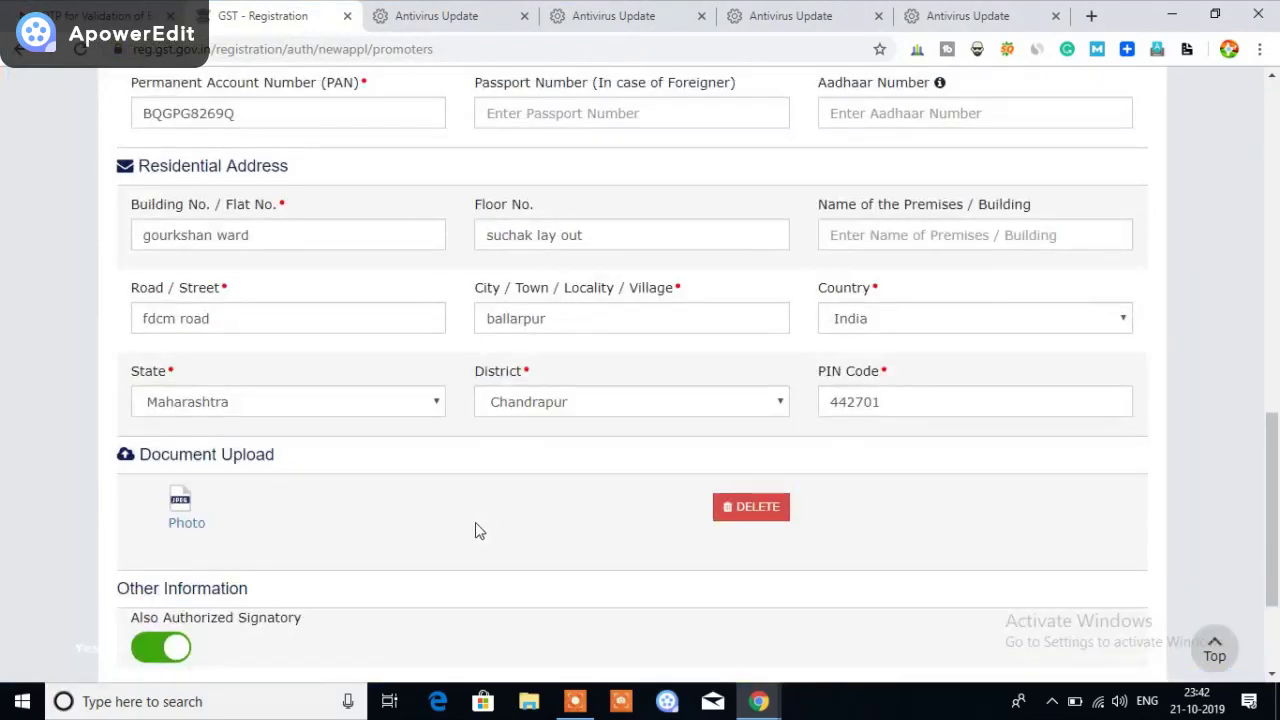
scroll(476, 524, "down", 1)
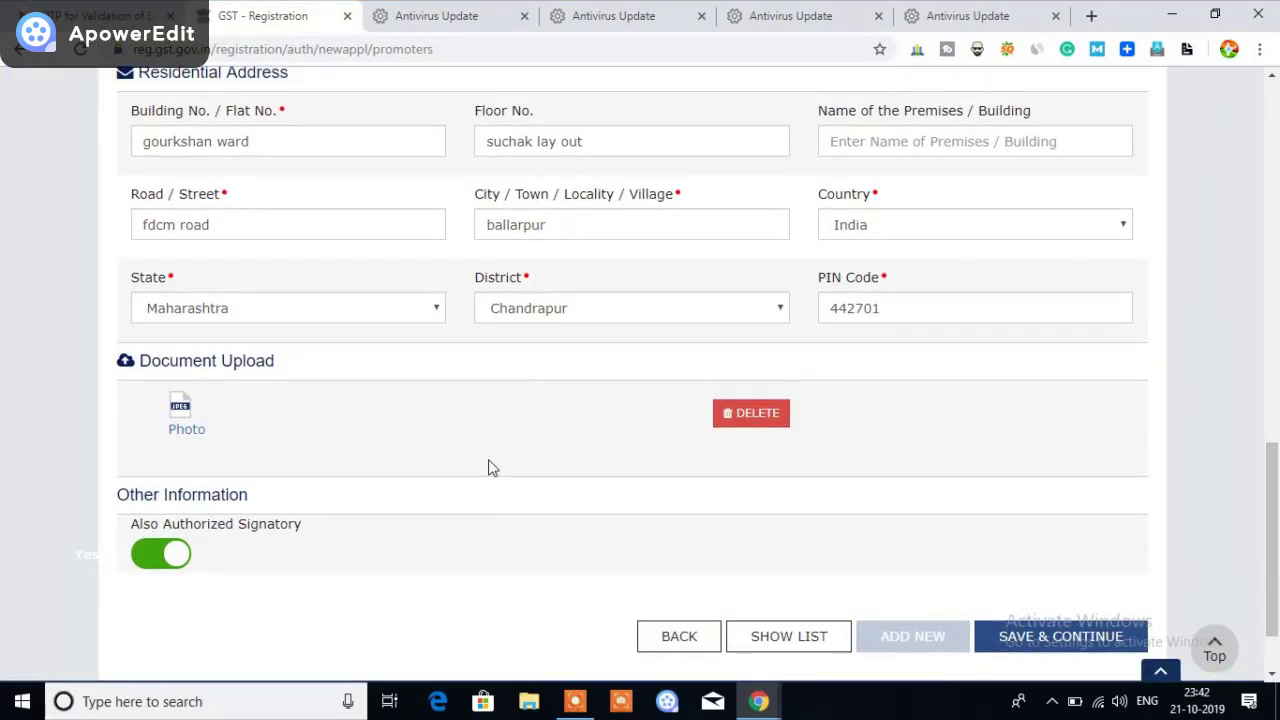
scroll(471, 434, "down", 1)
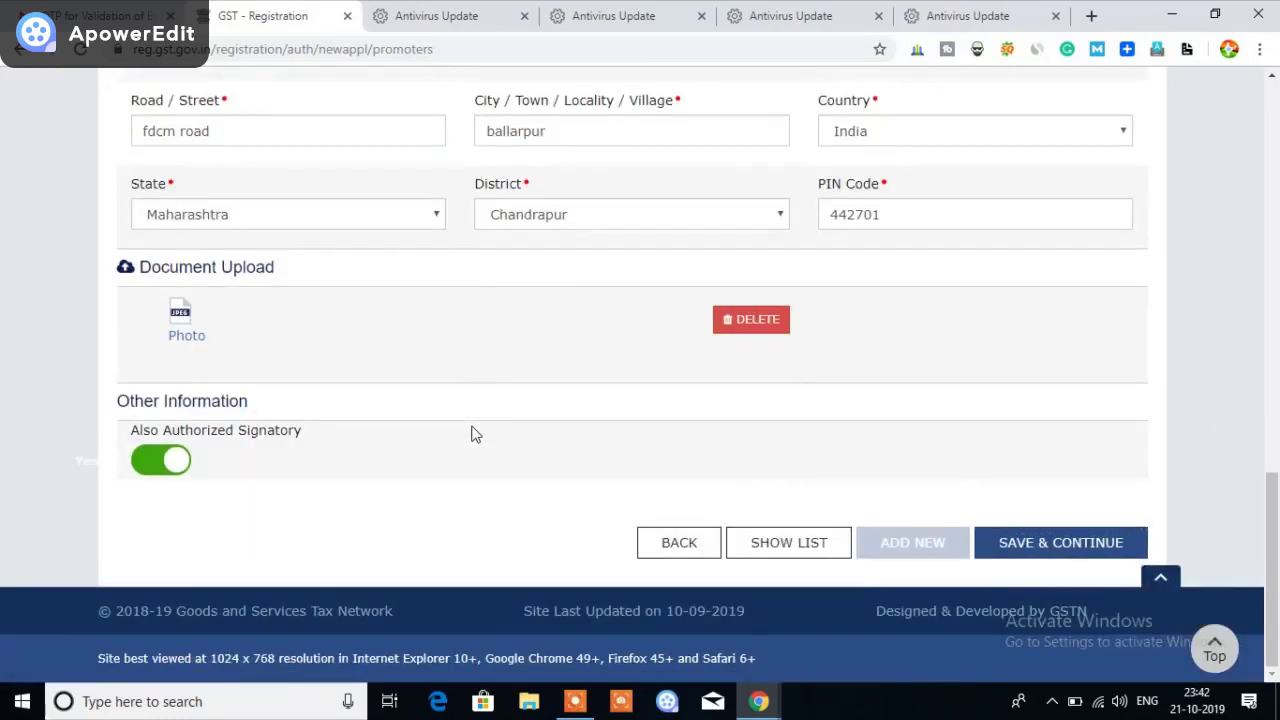
left_click(163, 468)
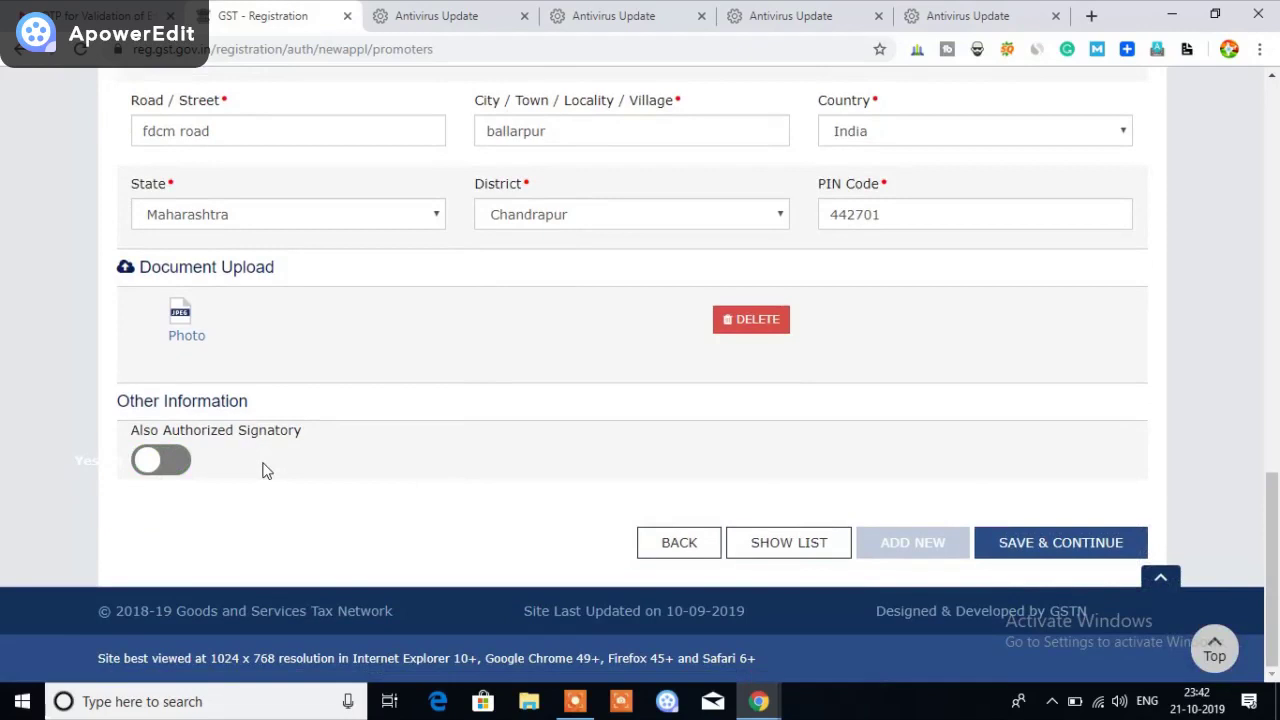
left_click(170, 472)
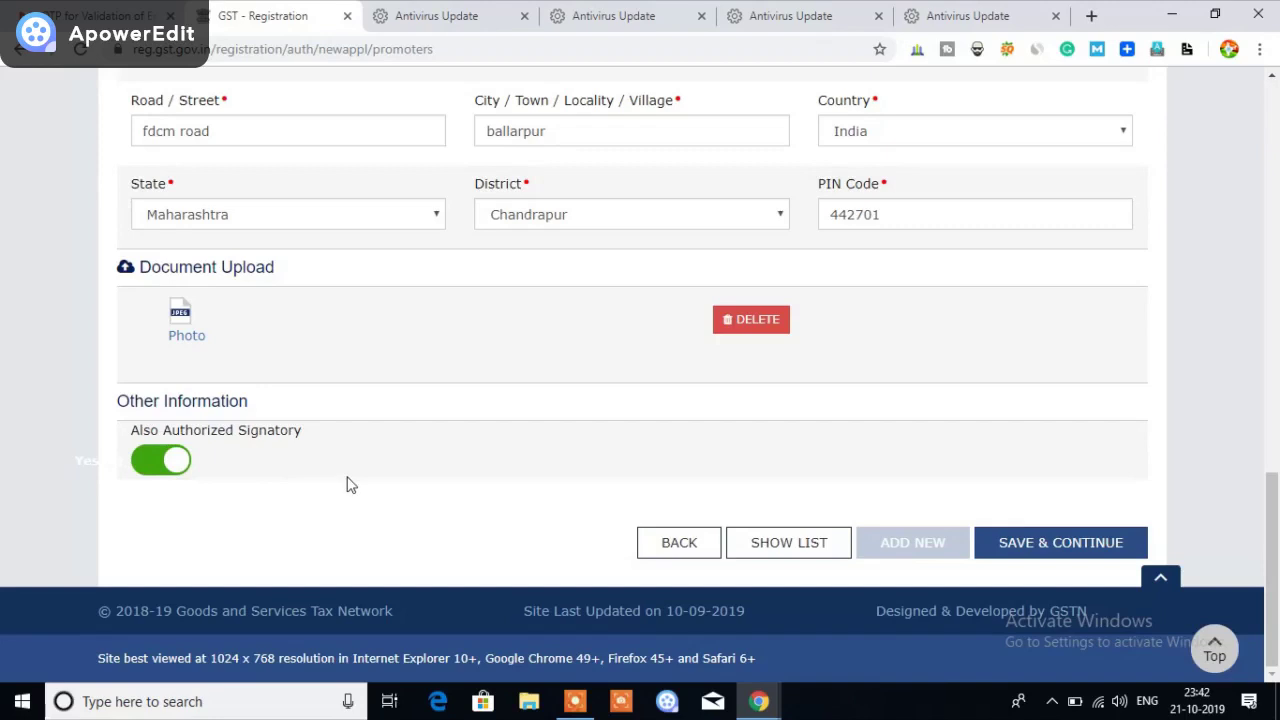
left_click(1063, 545)
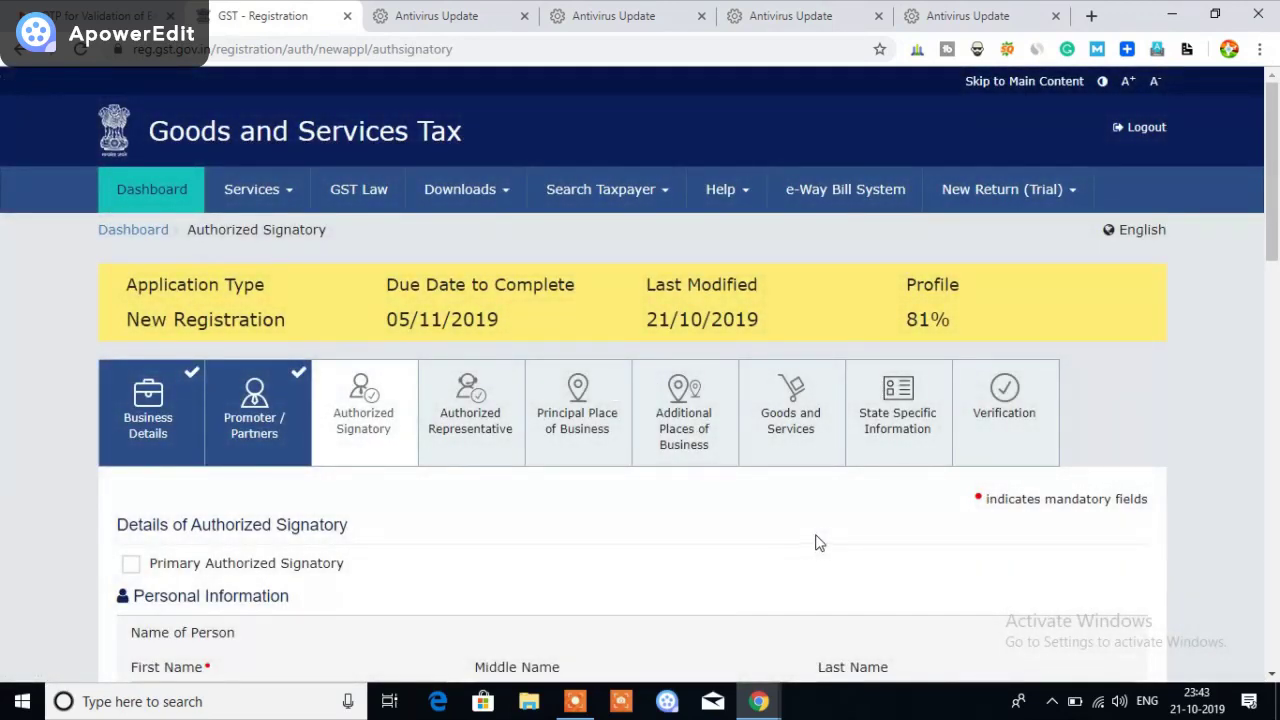
Review the prefilled Authorized Signatory form and save it unchanged
scroll(814, 540, "down", 1)
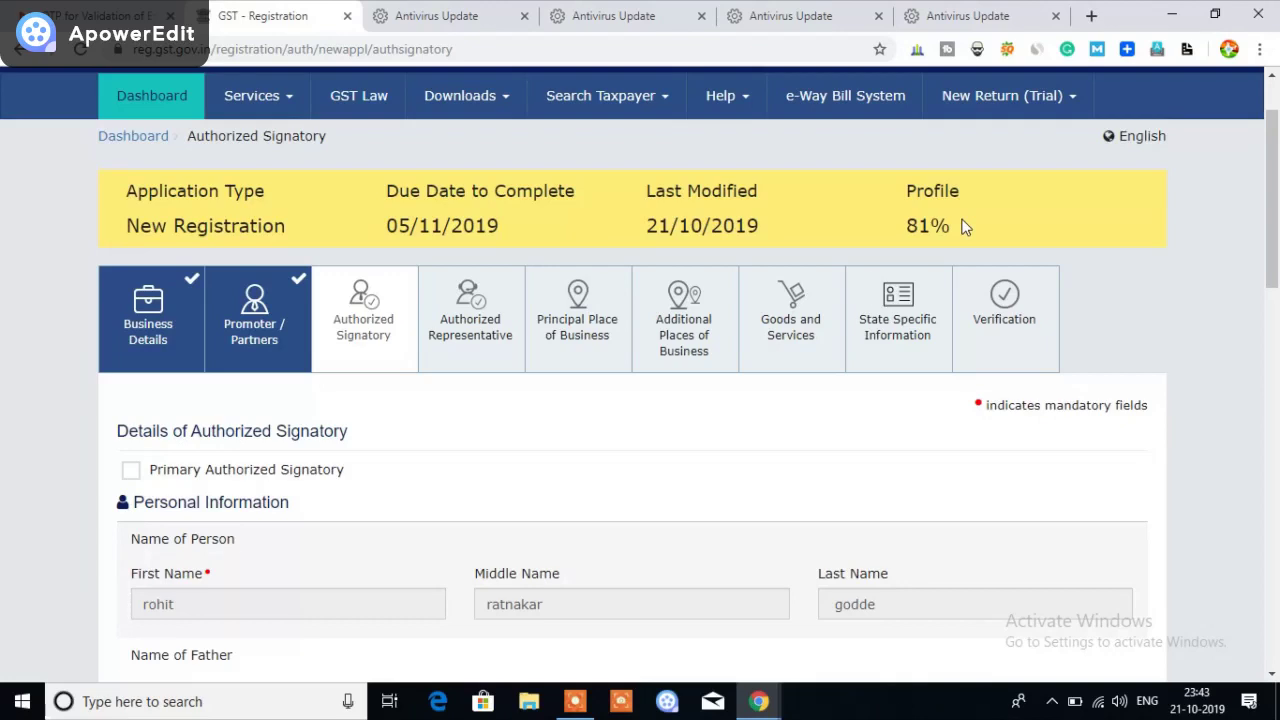
scroll(608, 464, "down", 1)
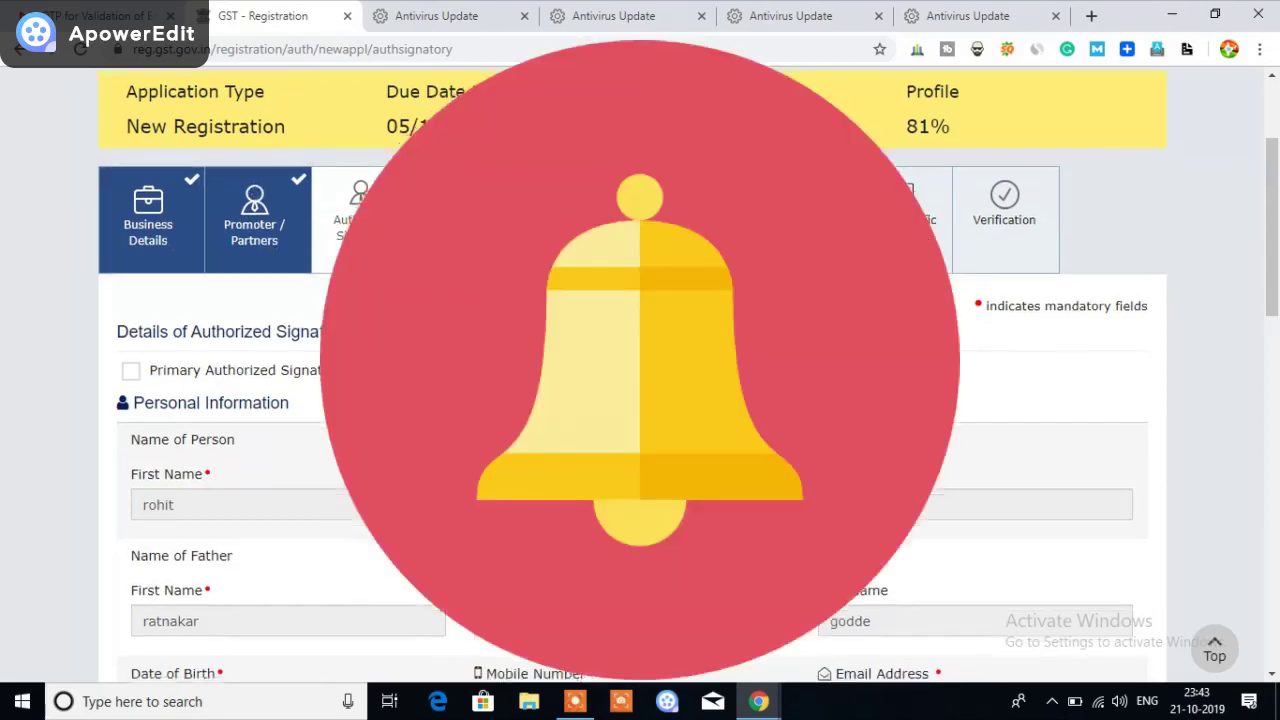
scroll(362, 368, "down", 1)
scroll(210, 290, "down", 1)
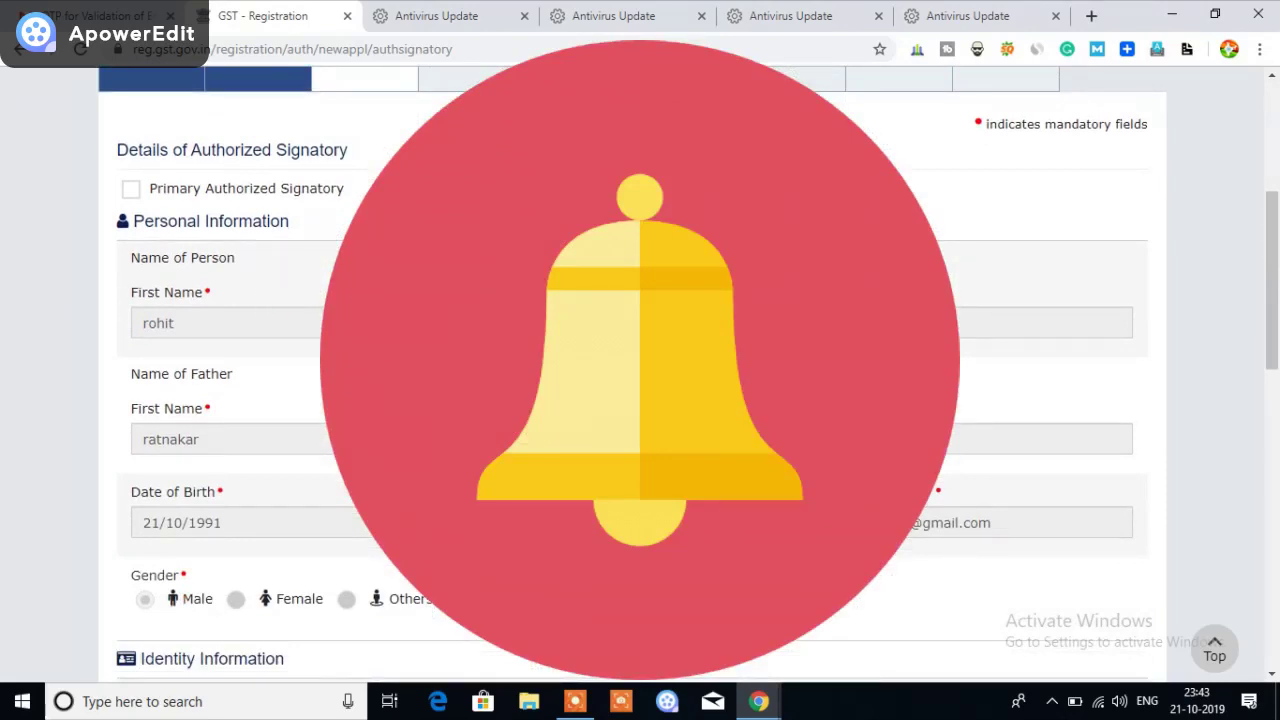
scroll(640, 380, "down", 10)
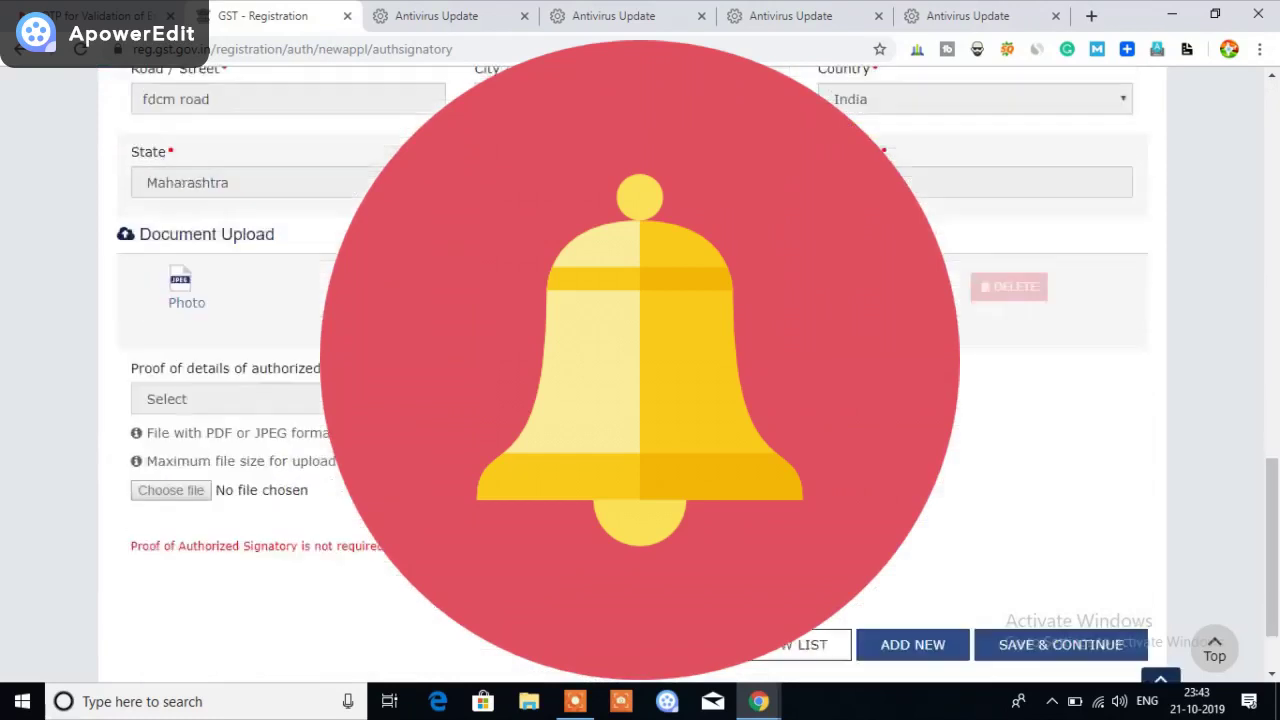
scroll(640, 380, "down", 1)
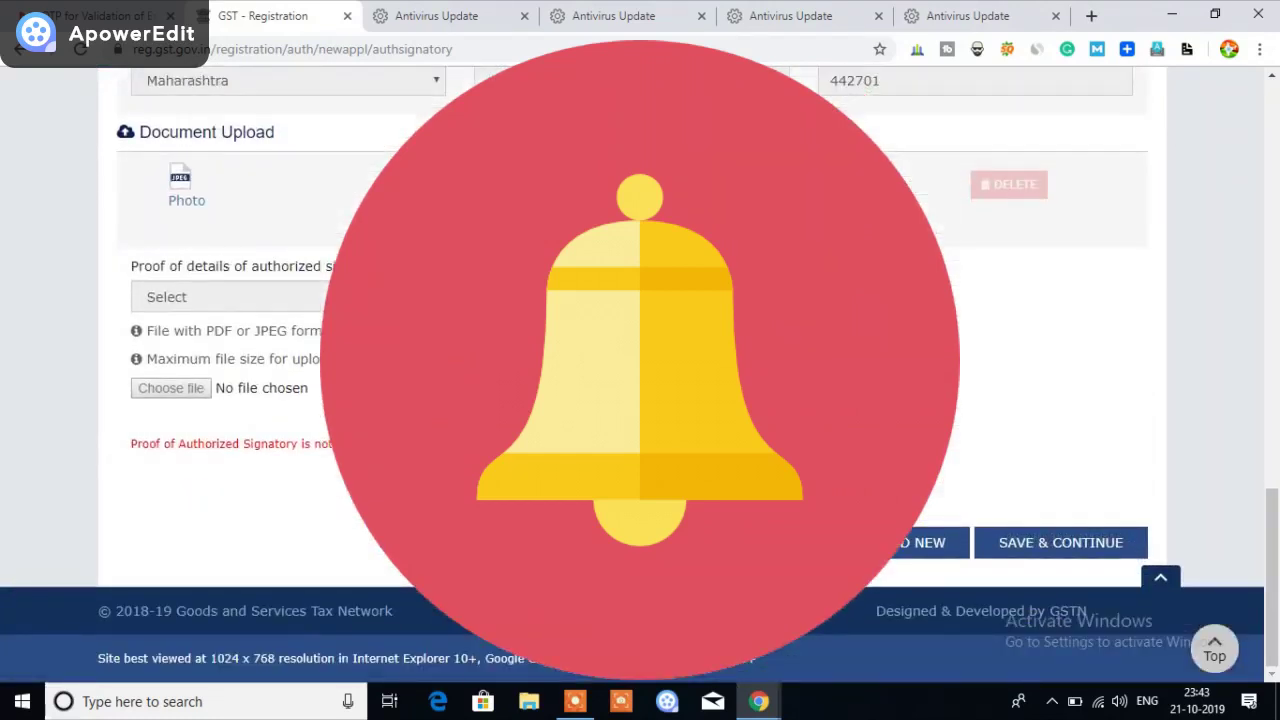
scroll(614, 380, "up", 1)
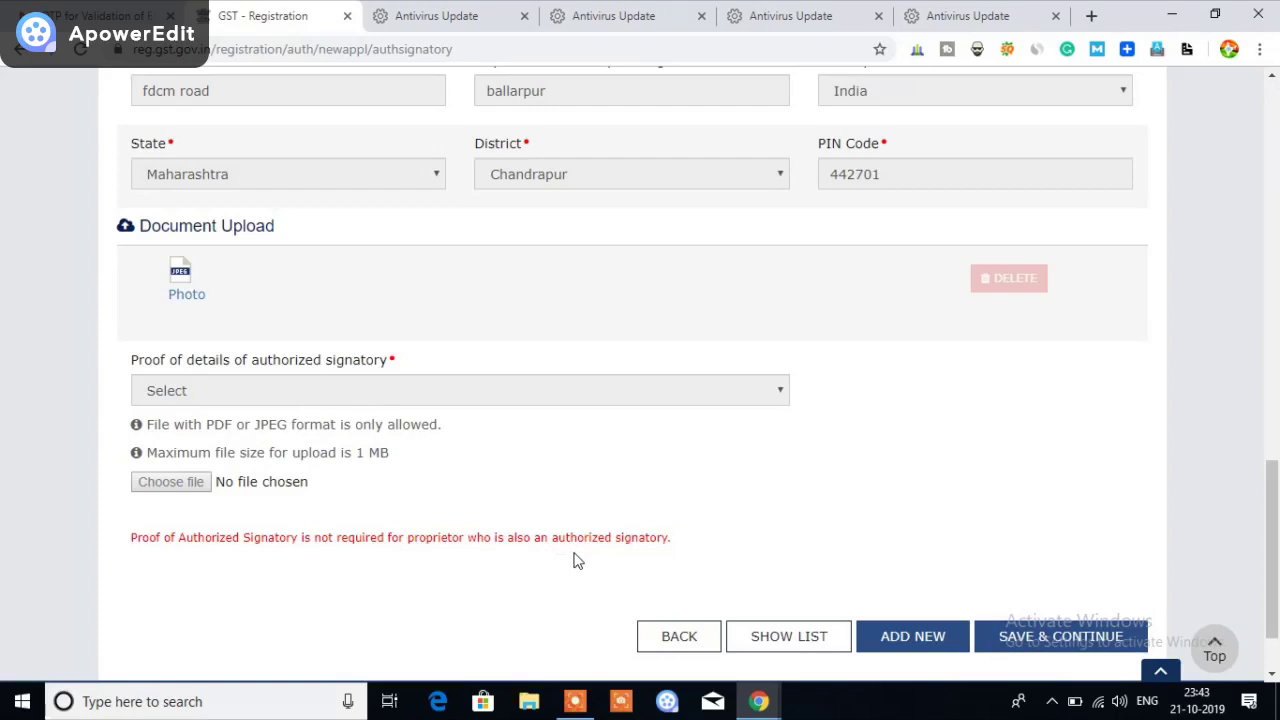
left_click(1025, 648)
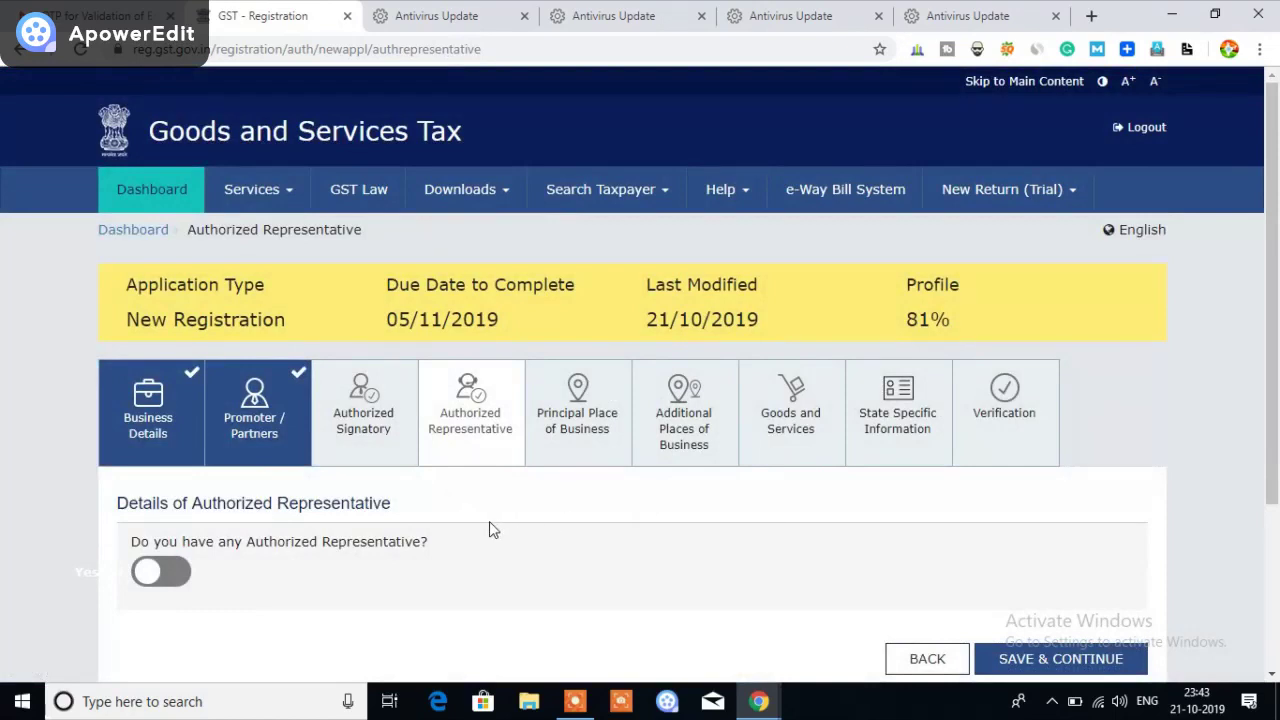
Save the Authorized Representative page with the representative option left off
scroll(517, 534, "down", 2)
scroll(517, 534, "down", 1)
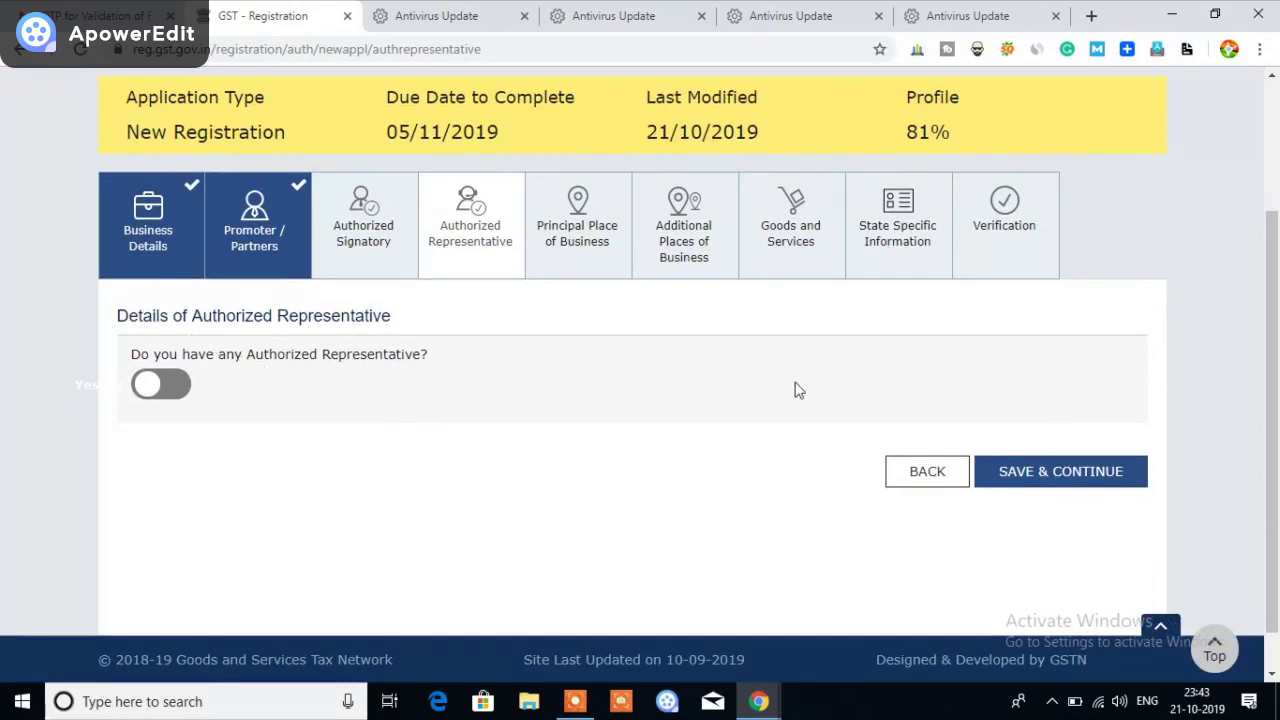
left_click(1063, 478)
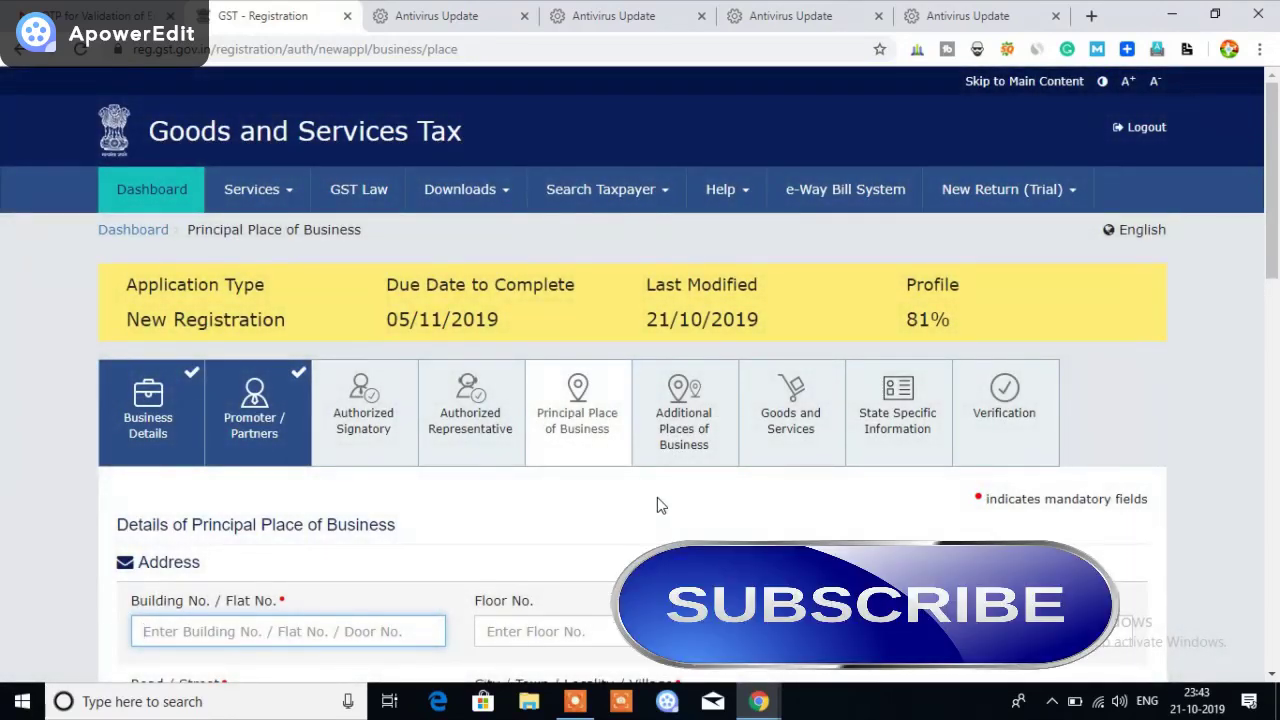
scroll(657, 505, "down", 4)
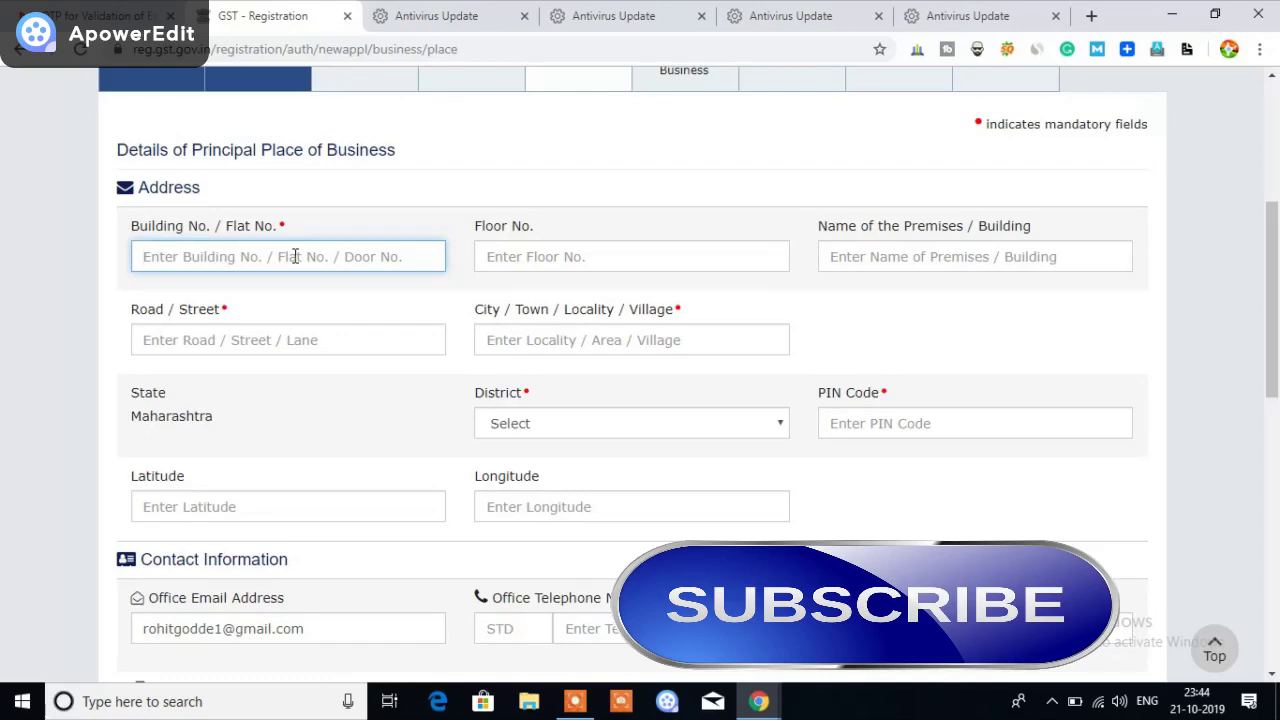
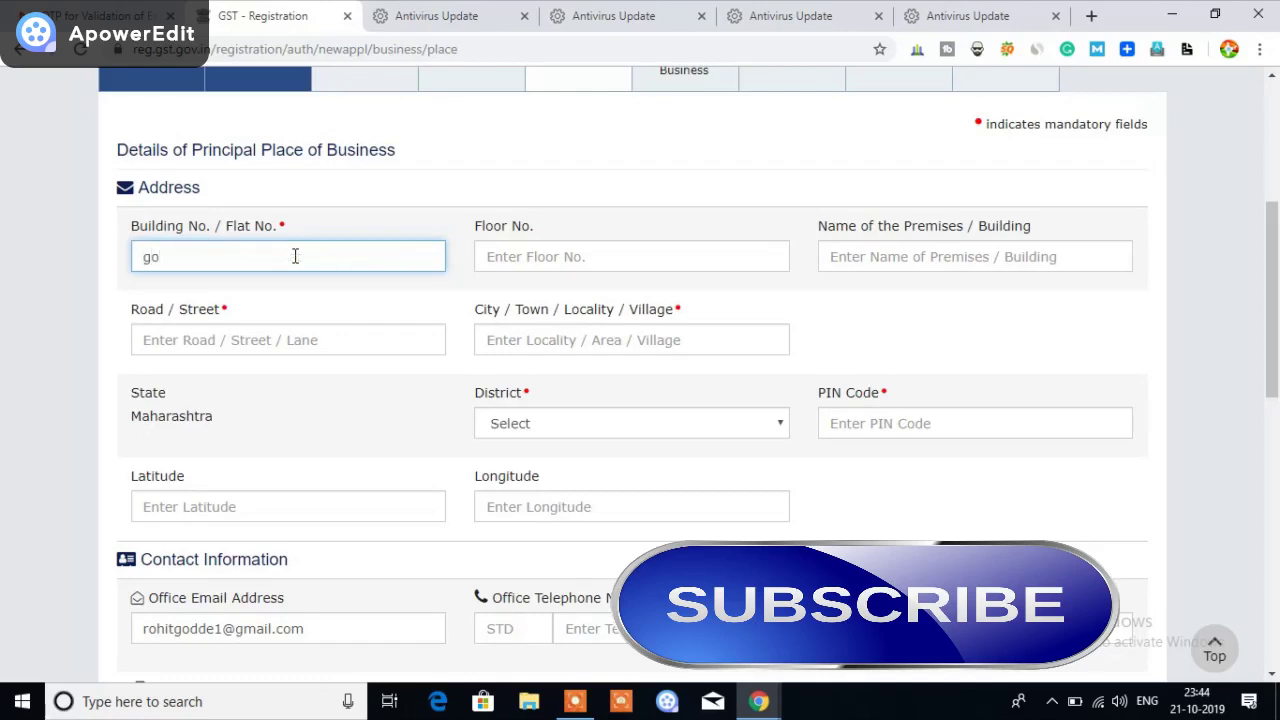
key("Tab")
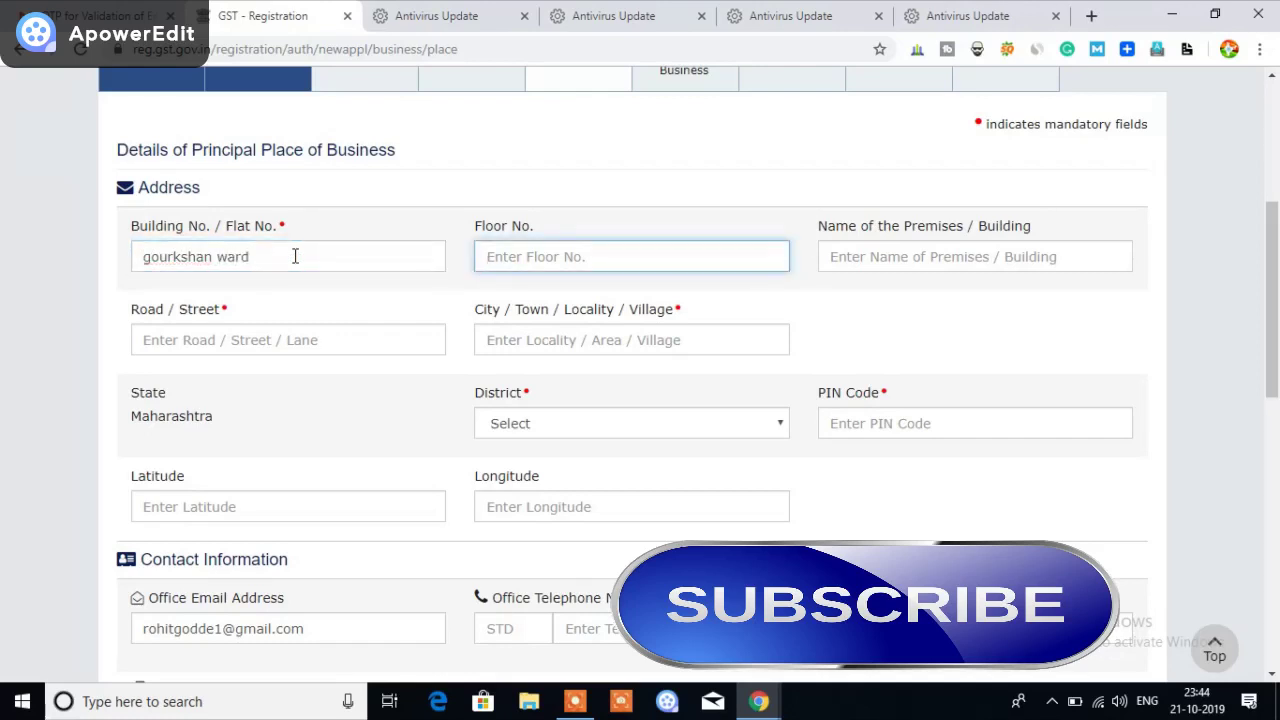
key("Tab")
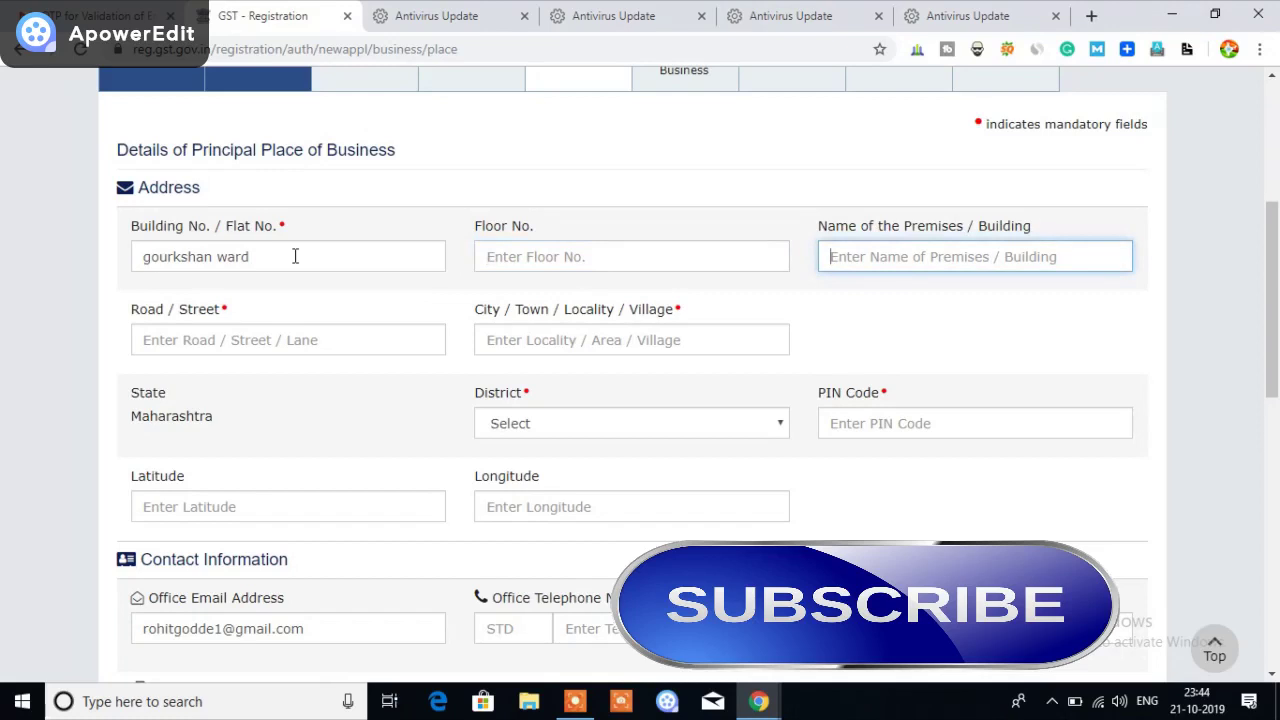
key("Tab")
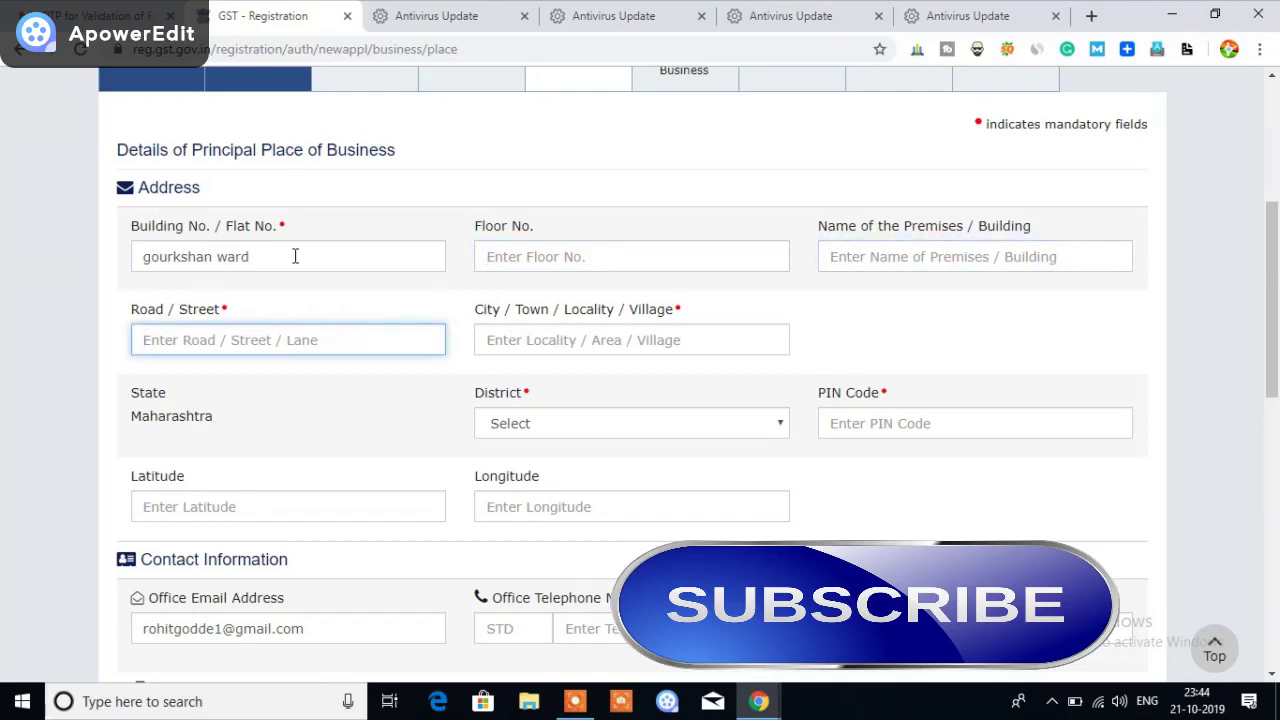
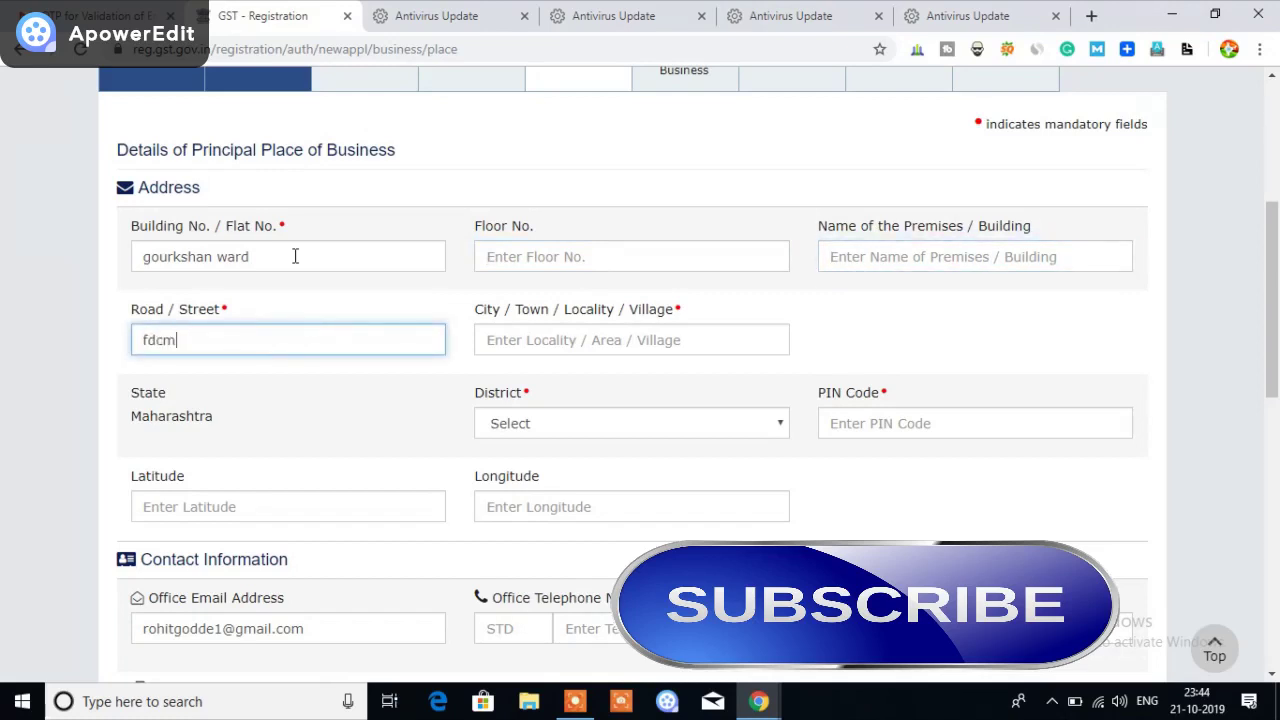
key("Tab")
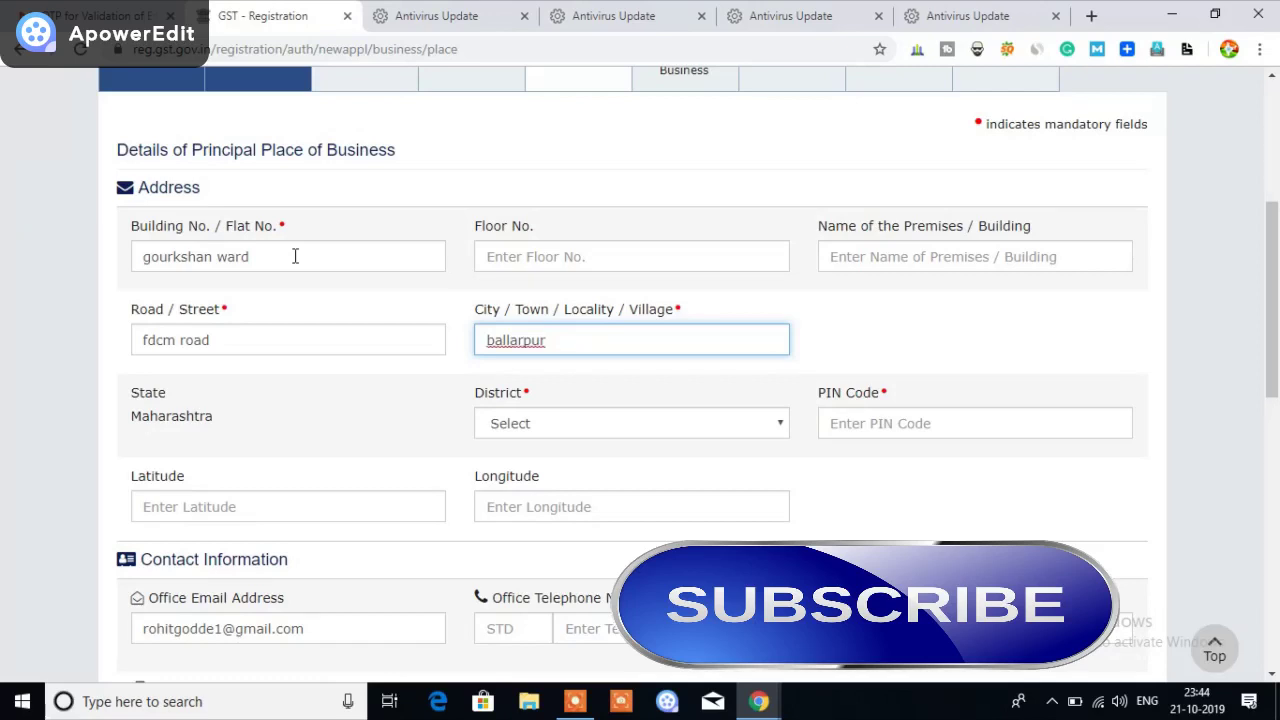
left_click(567, 423)
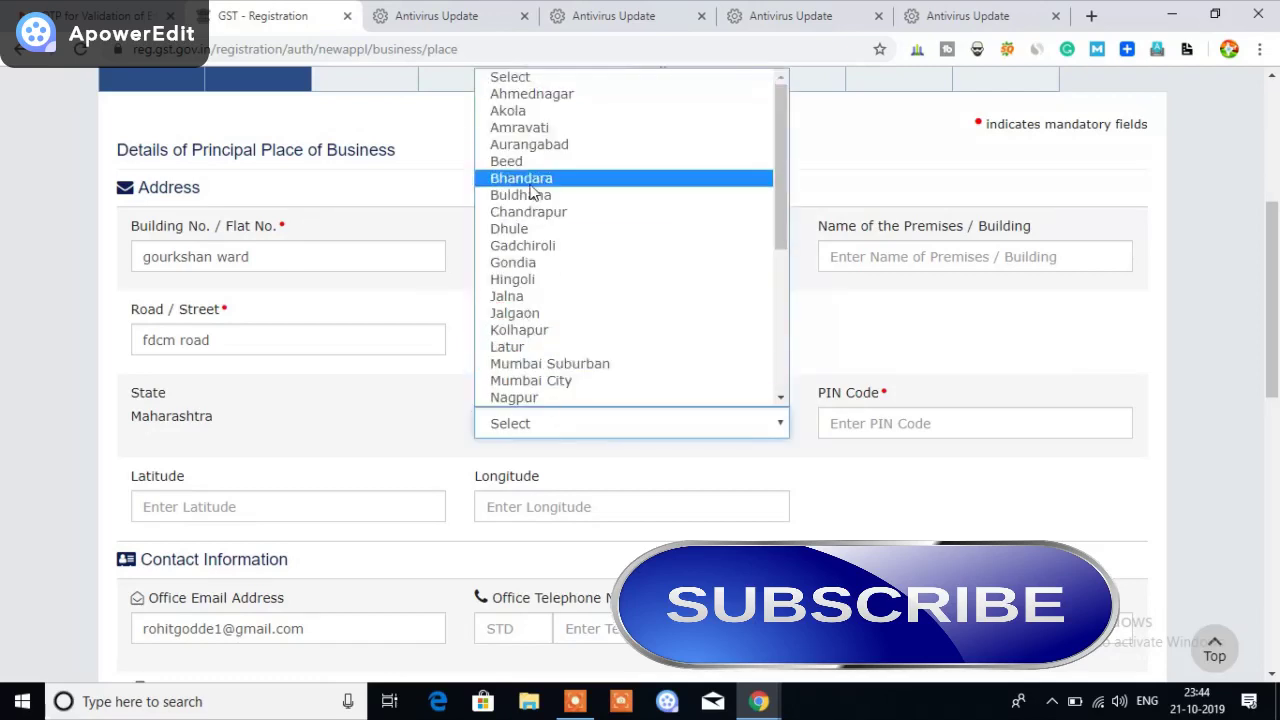
Select Chandrapur as the district and enter PIN code 442701
left_click(556, 212)
left_click(876, 425)
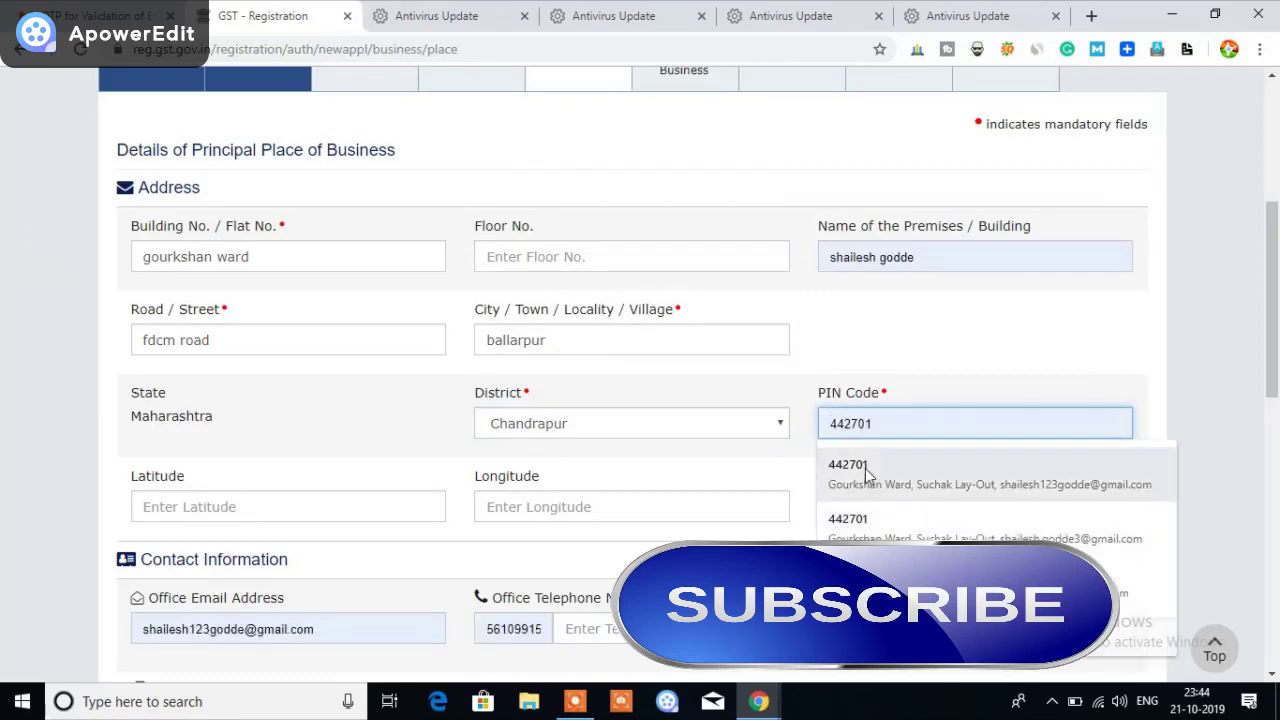
type("442701")
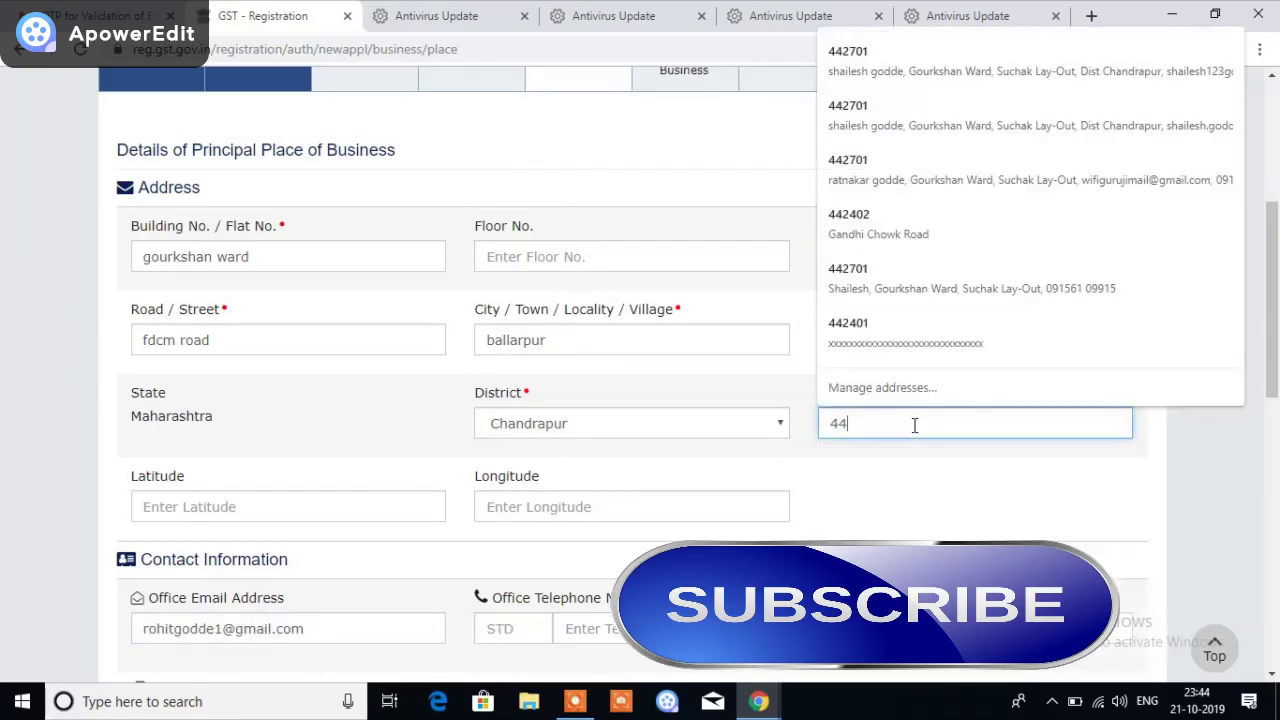
left_click(1157, 470)
scroll(1151, 471, "down", 2)
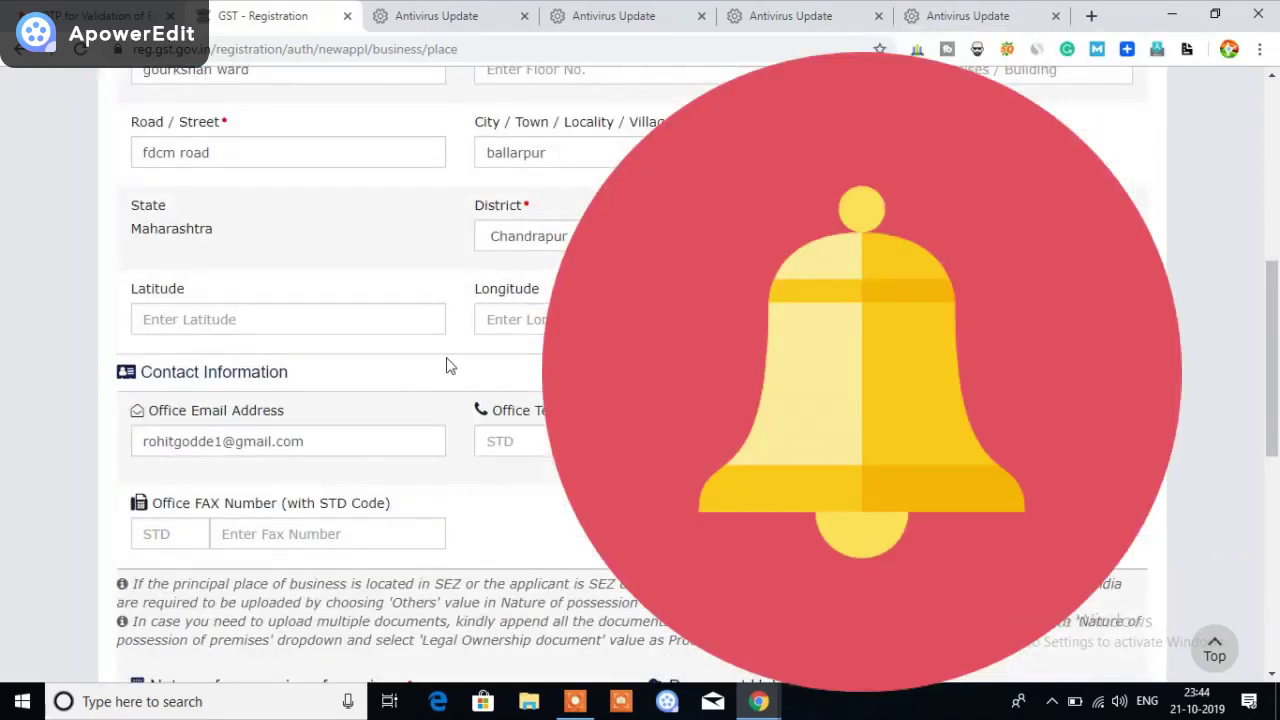
scroll(290, 344, "down", 2)
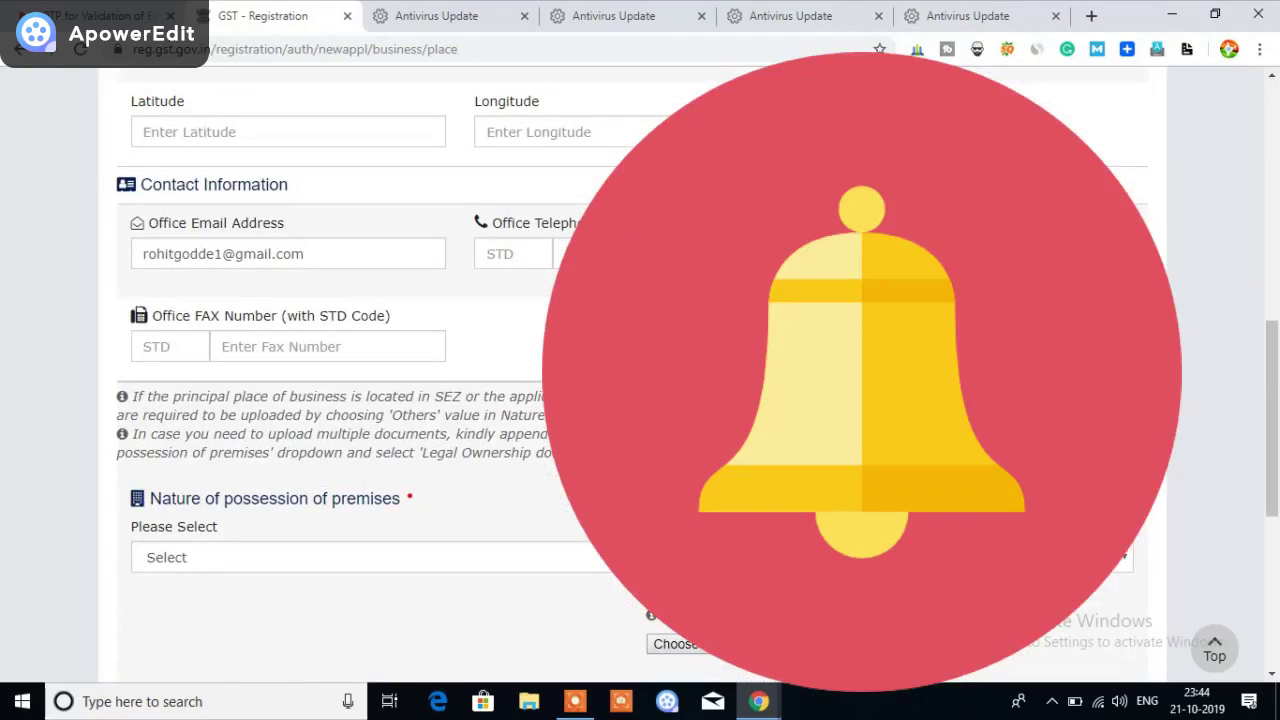
scroll(350, 370, "down", 2)
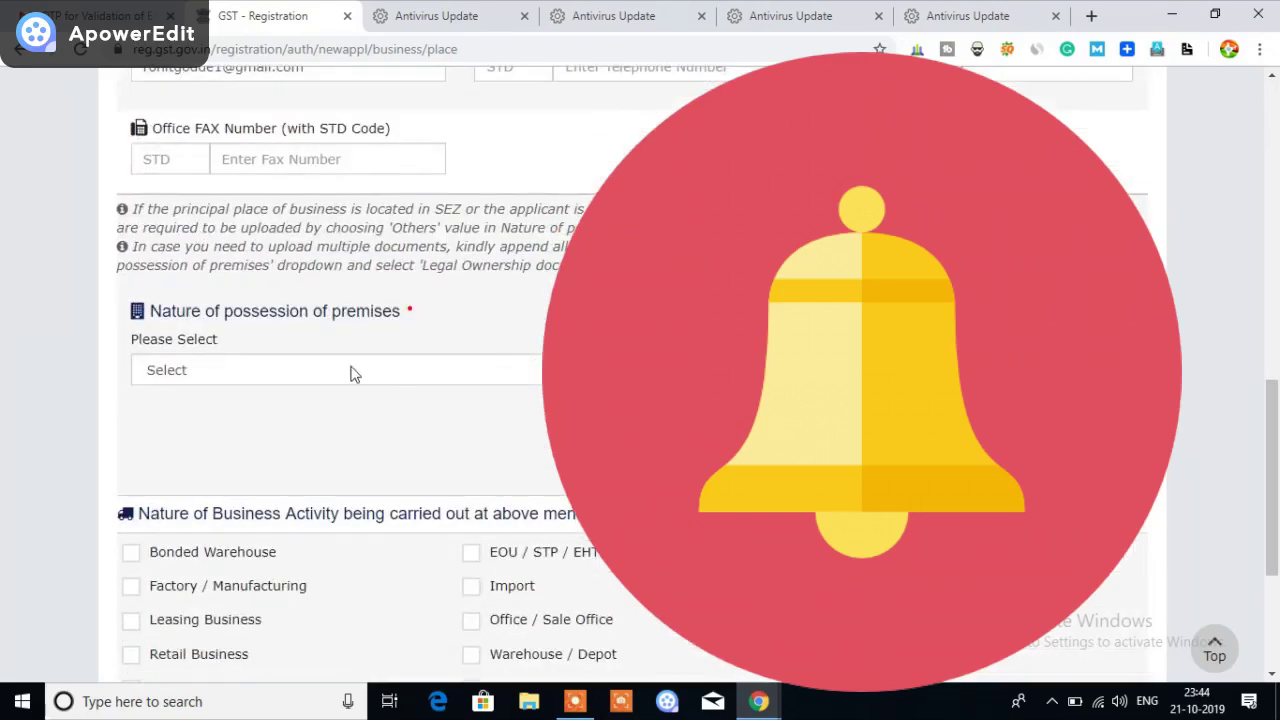
scroll(437, 390, "down", 1)
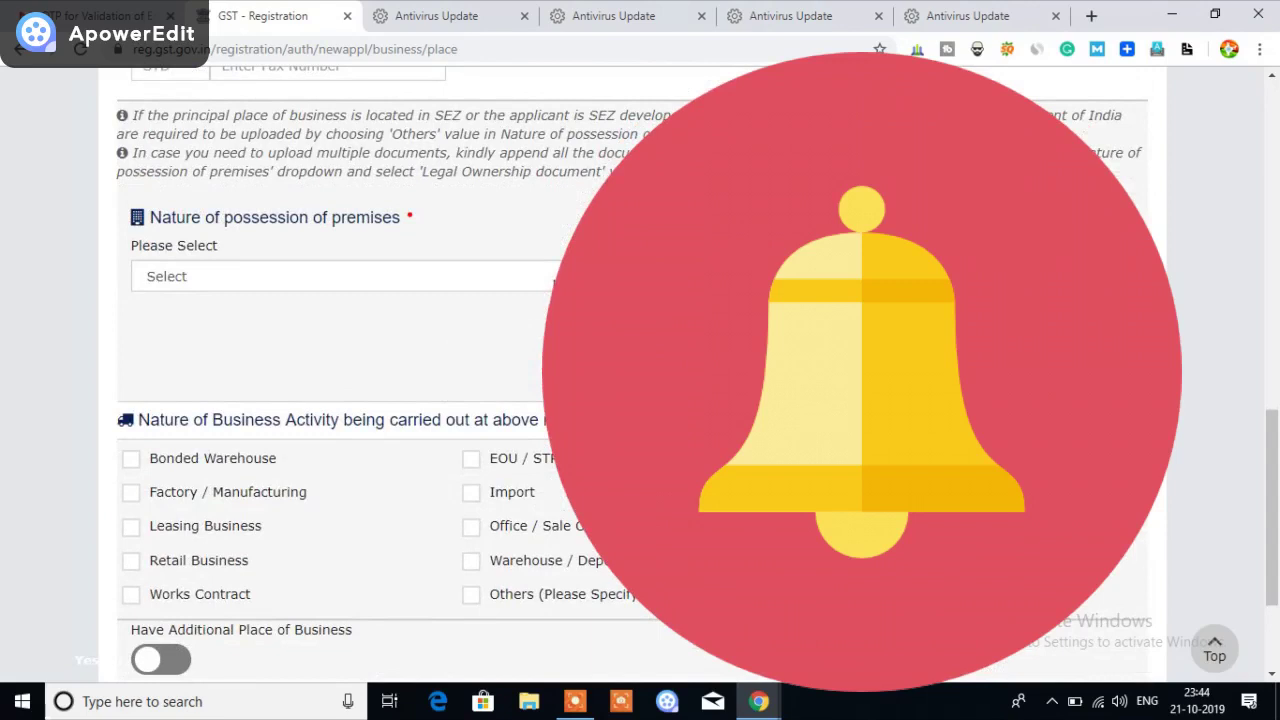
Set nature of possession to Own and choose Electricity Bill as the proof document
left_click(555, 279)
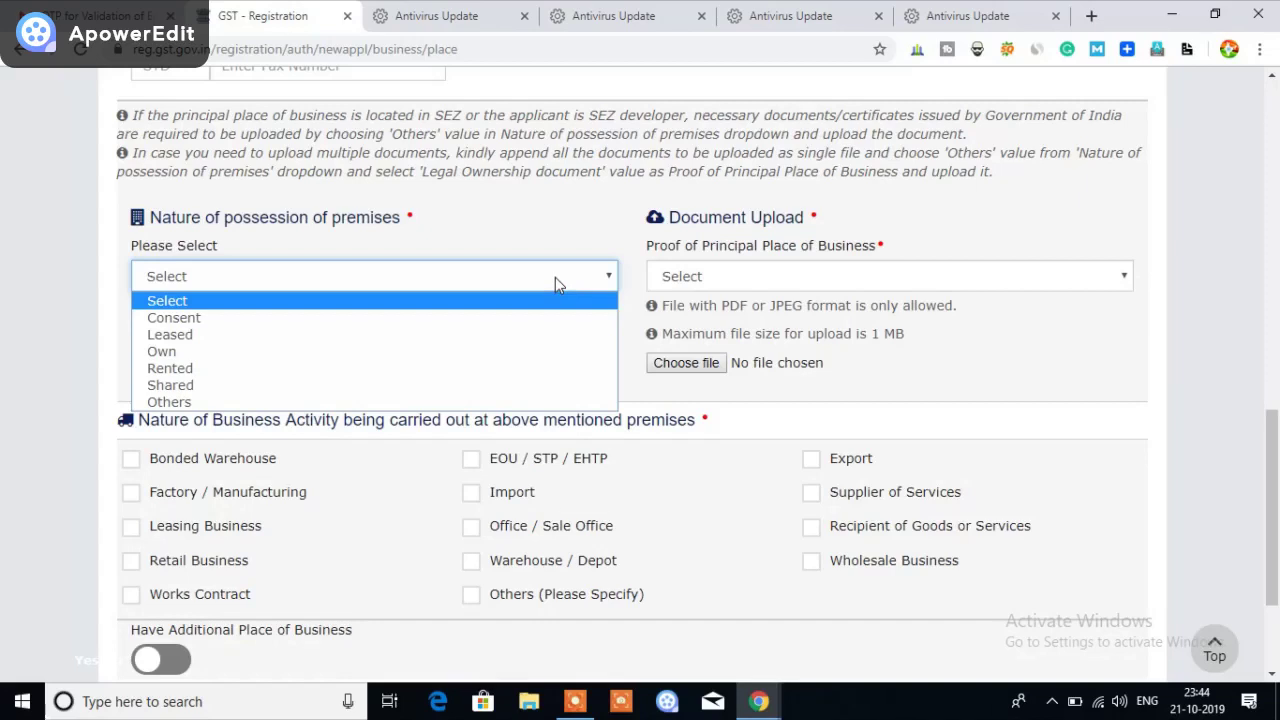
left_click(268, 352)
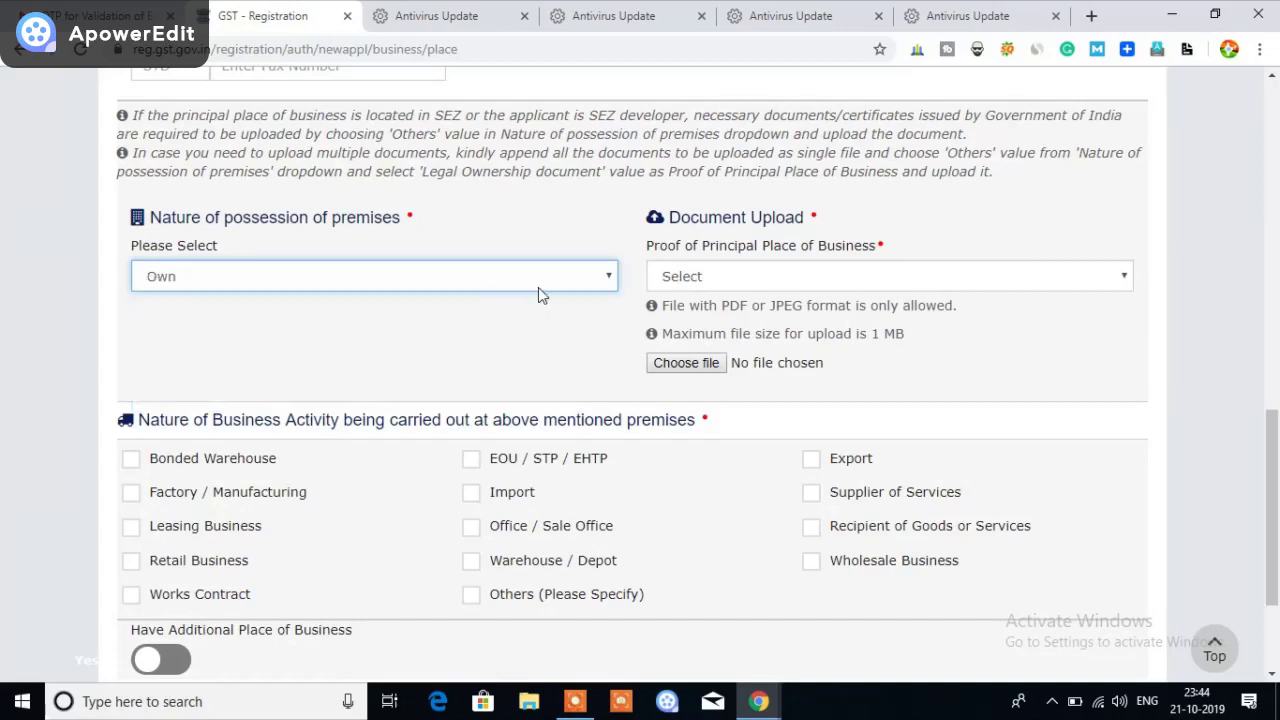
left_click(605, 277)
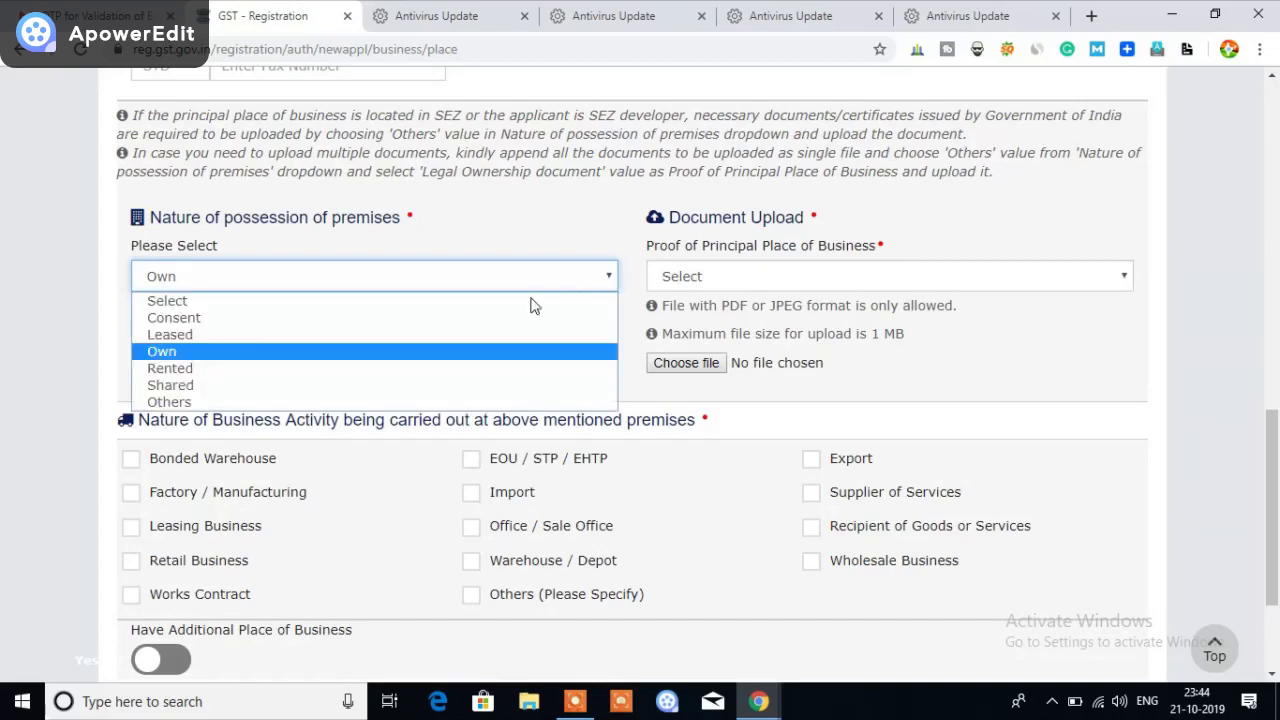
left_click(248, 370)
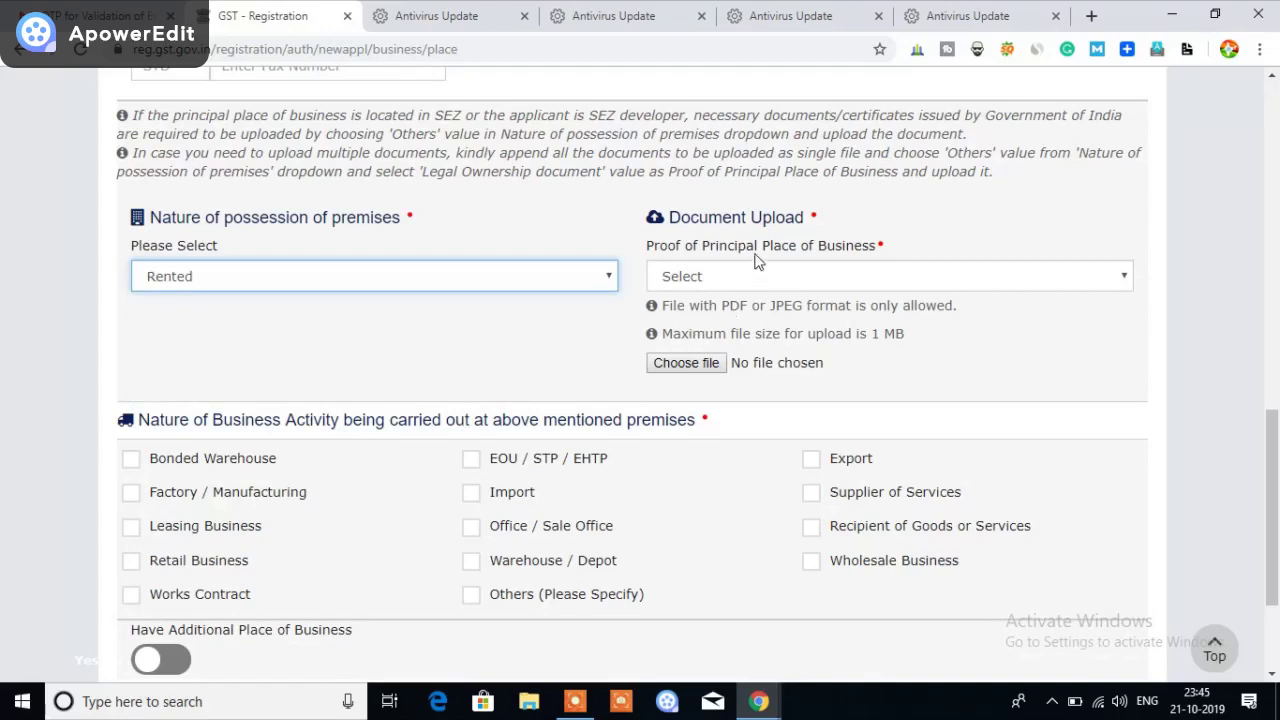
left_click(825, 280)
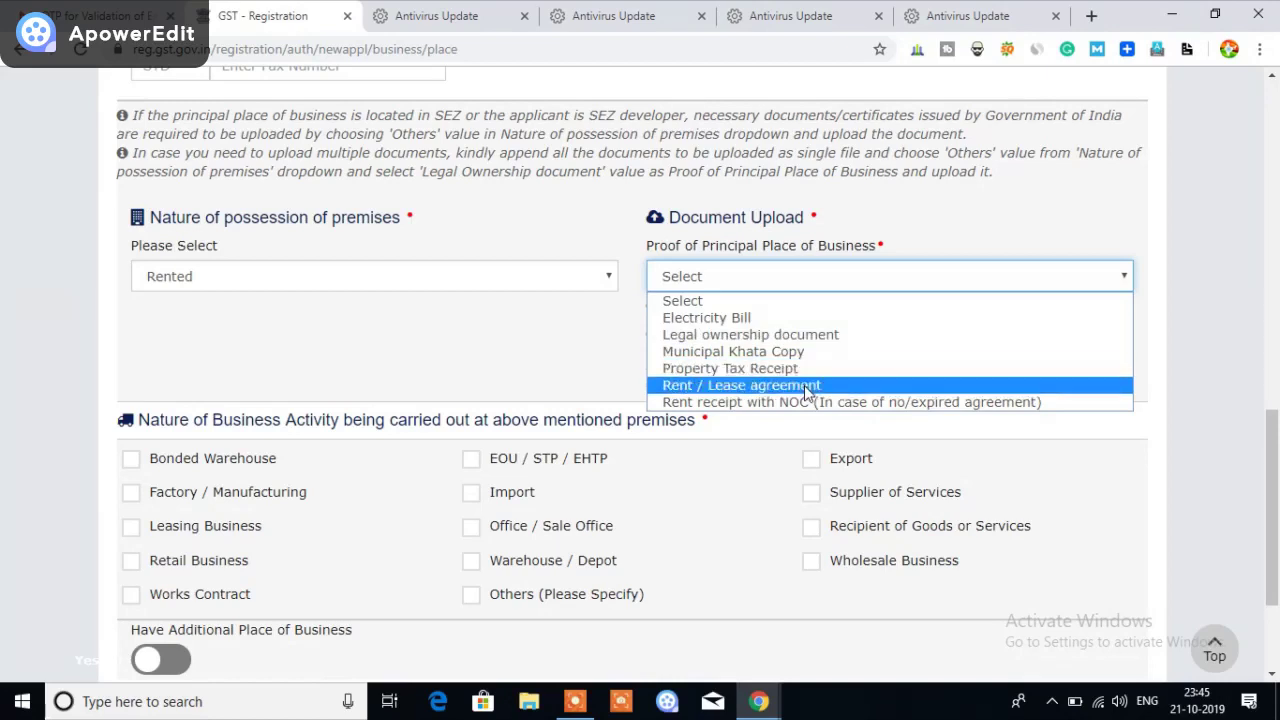
left_click(478, 372)
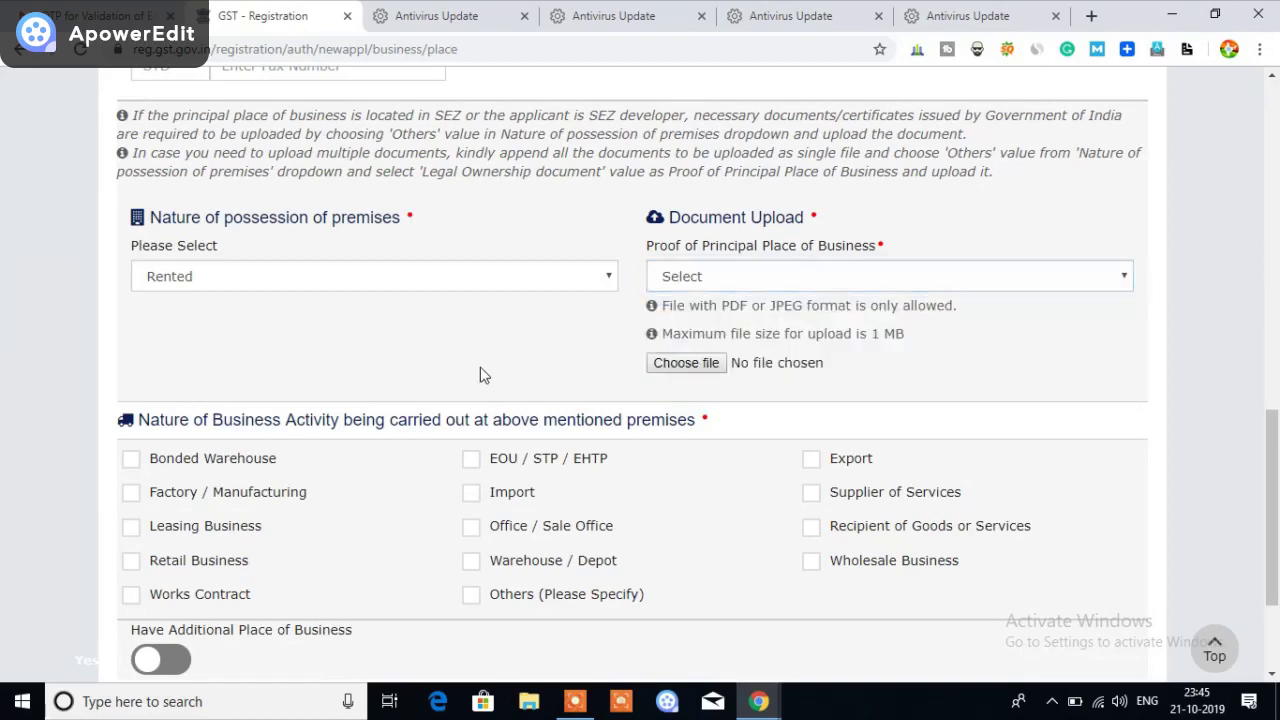
left_click(521, 276)
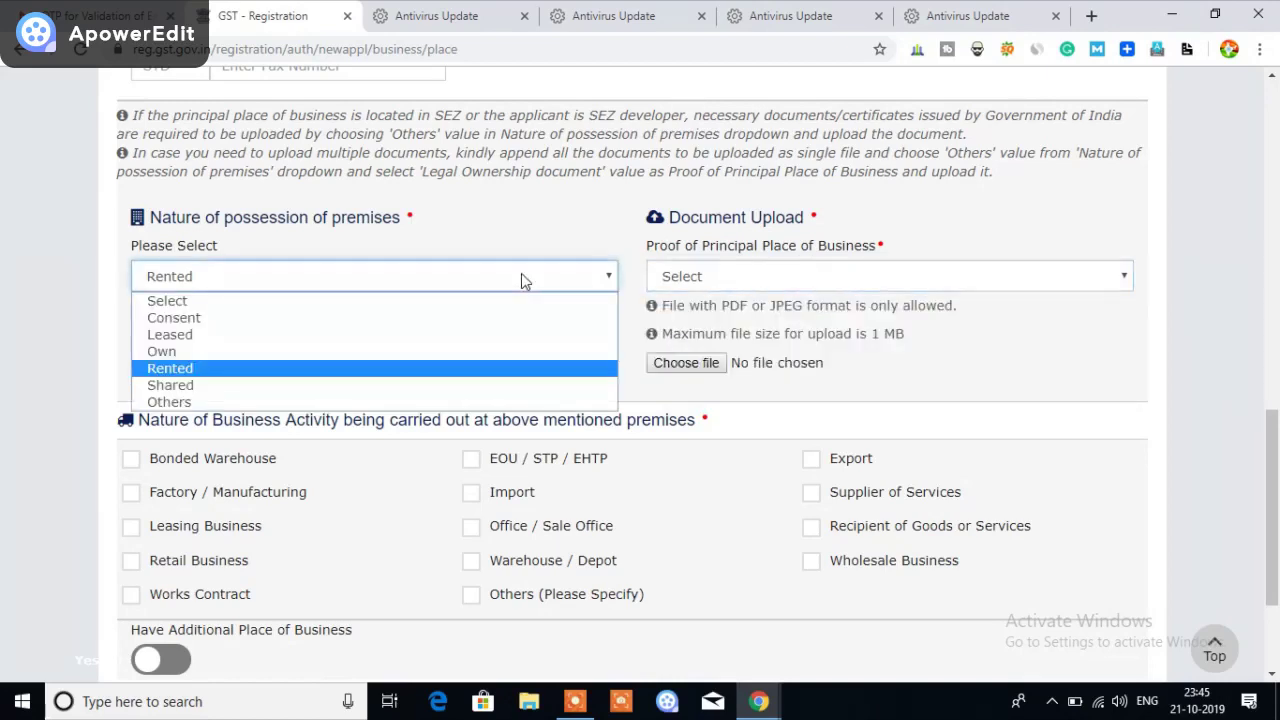
left_click(259, 354)
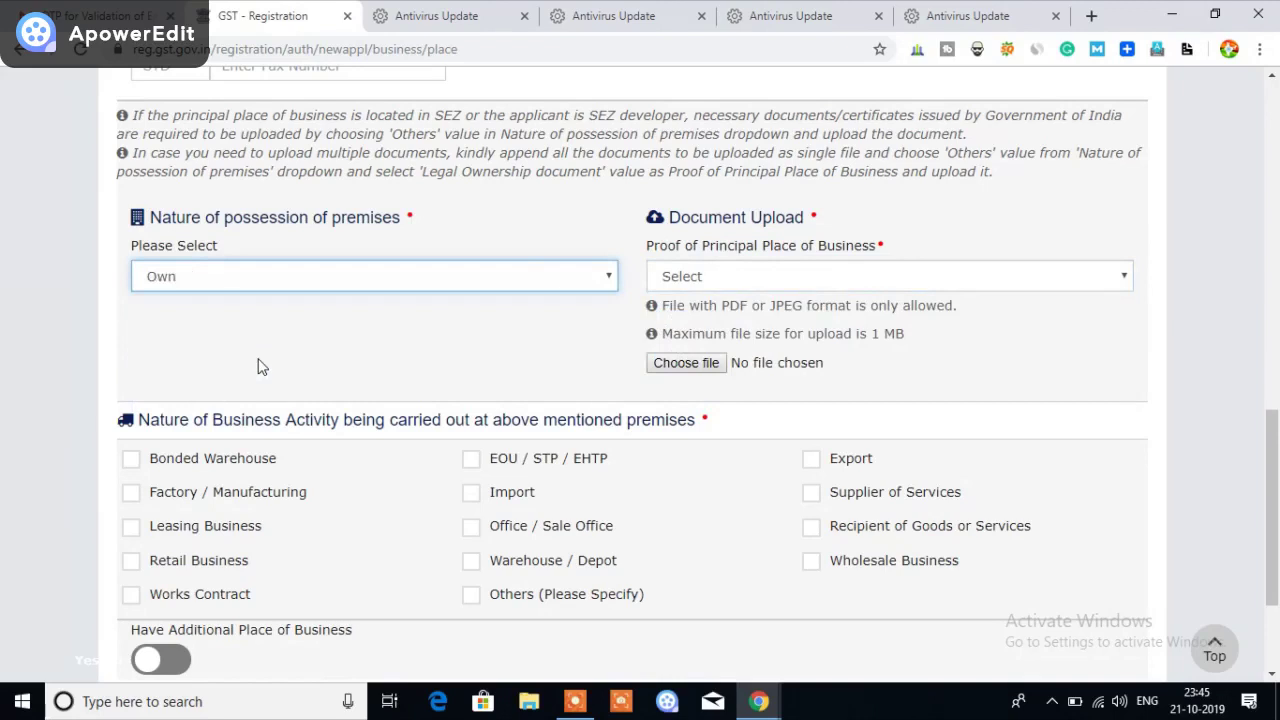
left_click(779, 275)
left_click(761, 318)
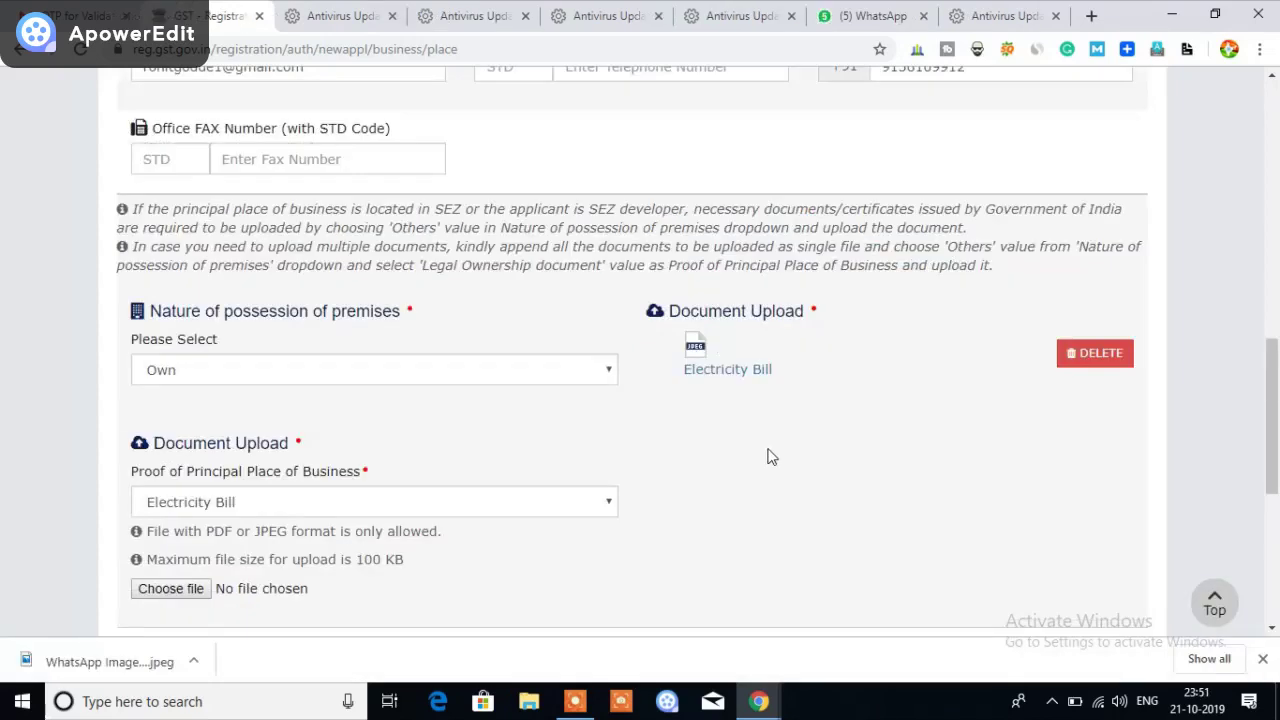
Upload the WhatsApp image as a second Electricity Bill proof
scroll(768, 456, "down", 1)
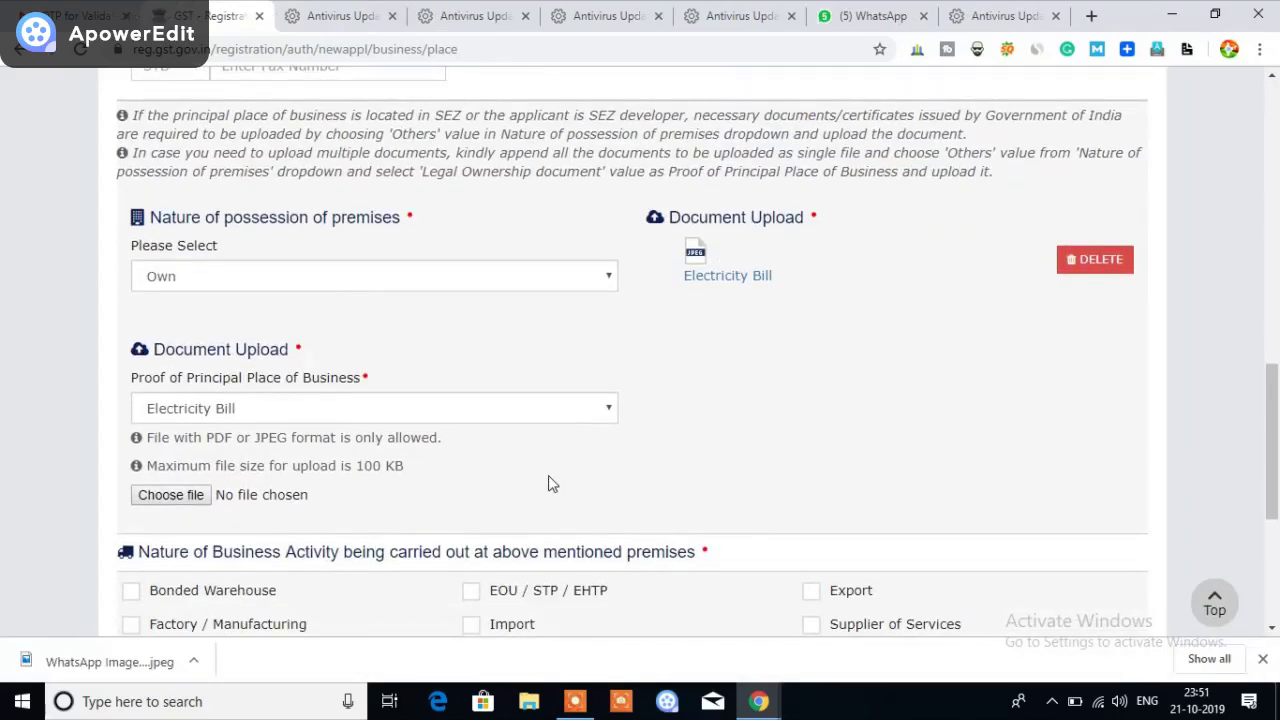
scroll(548, 480, "down", 1)
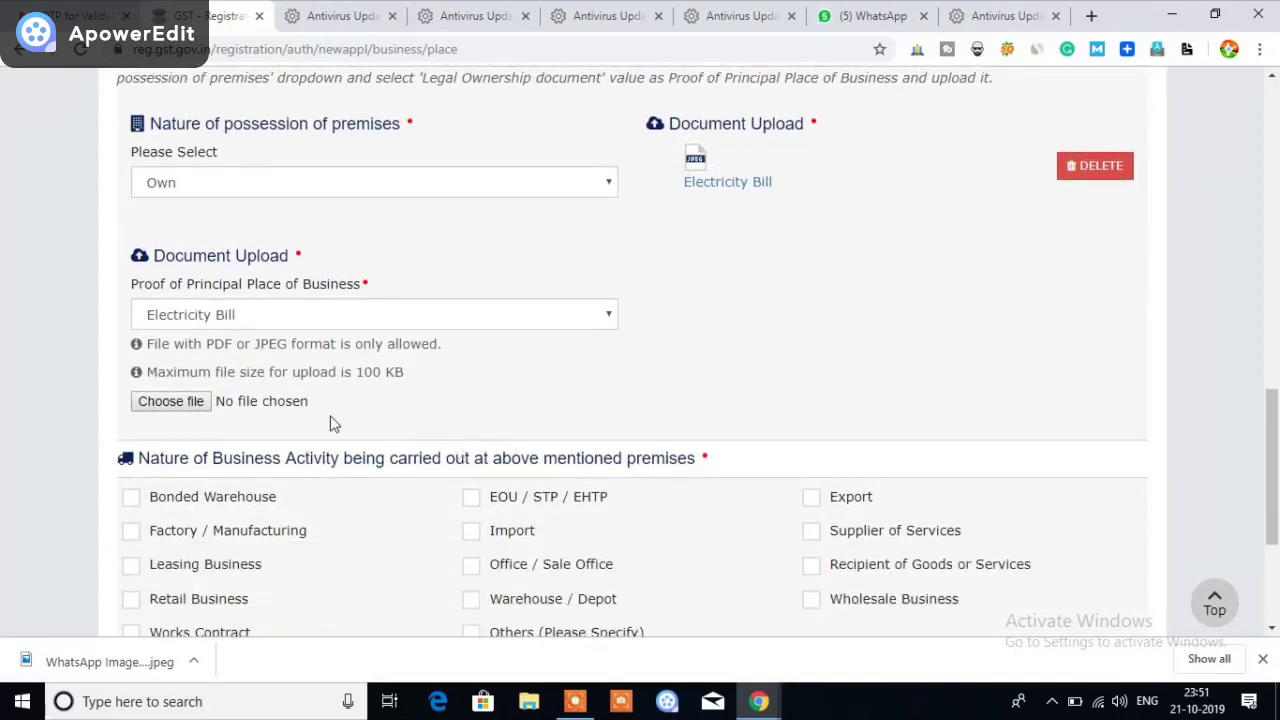
left_click(171, 404)
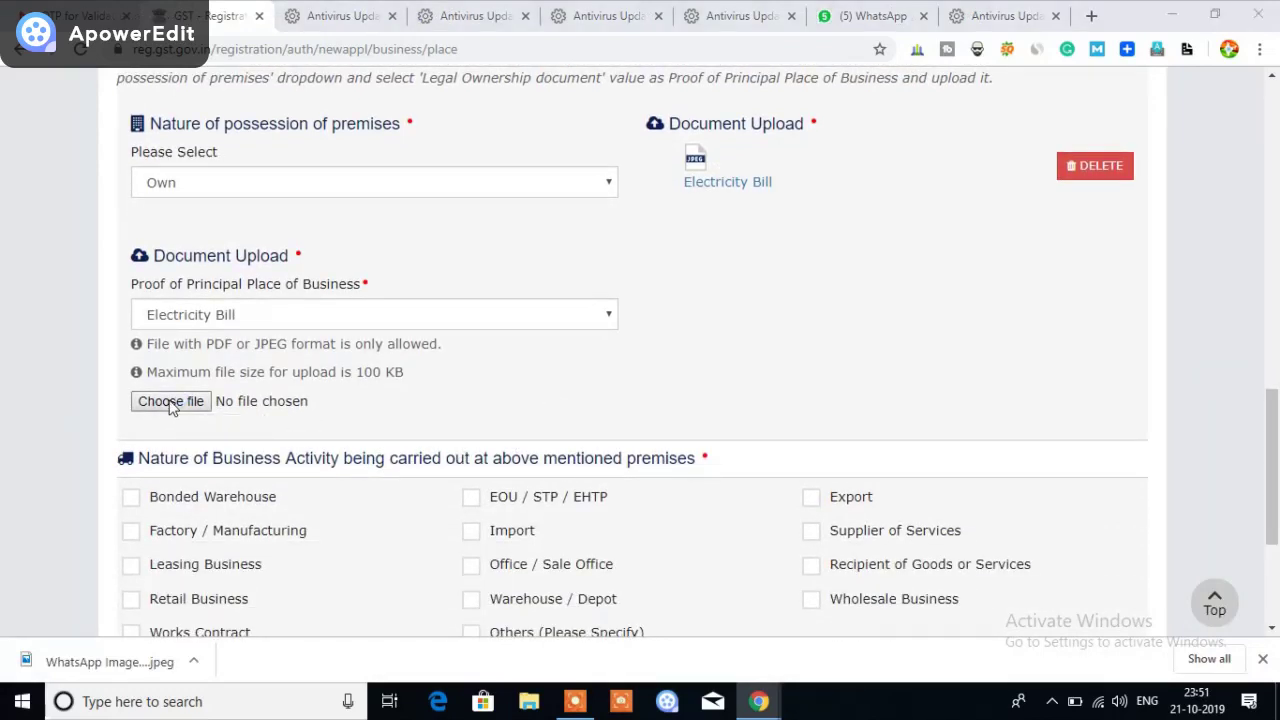
scroll(300, 270, "down", 5)
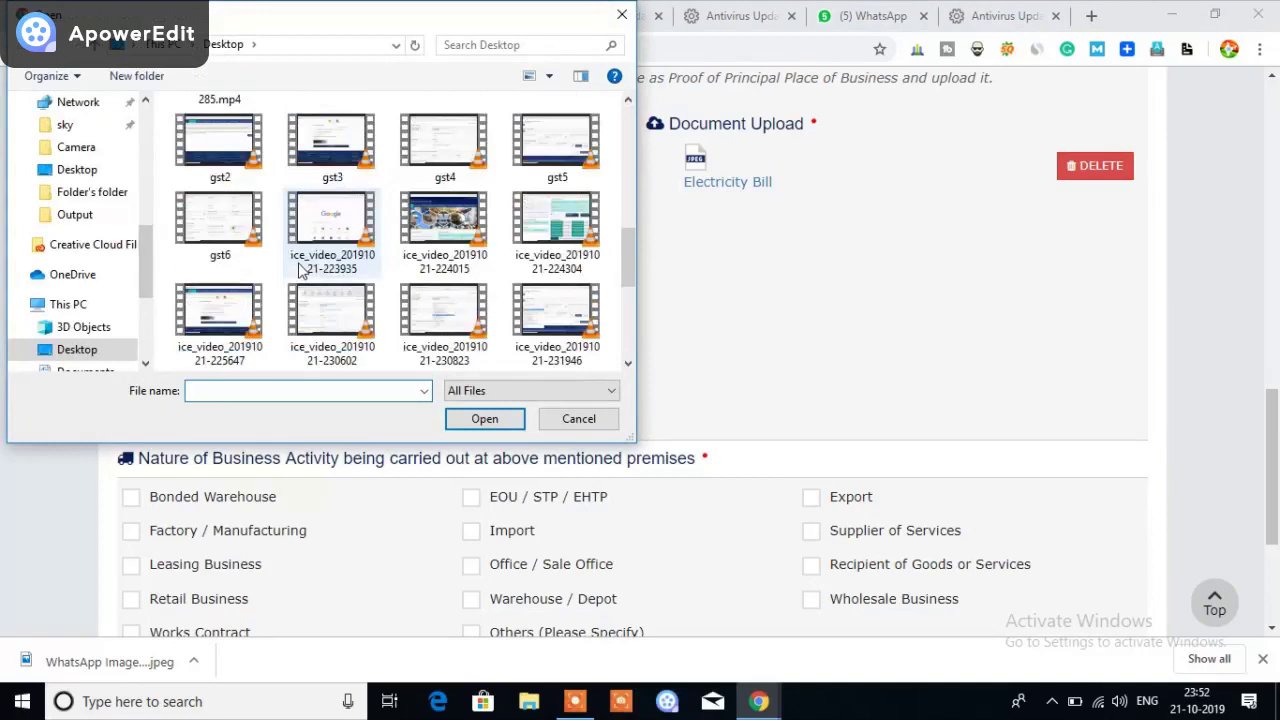
scroll(298, 263, "down", 3)
left_click(332, 274)
left_click(455, 419)
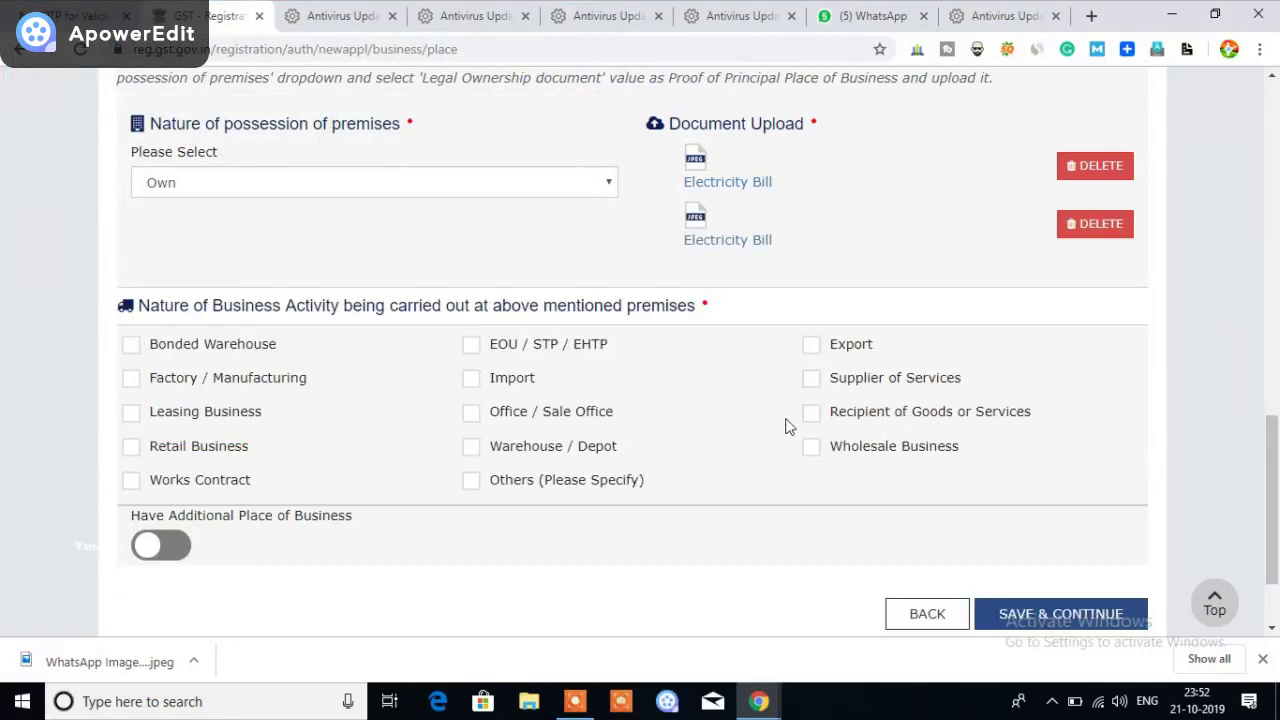
Tick Others as business activity, specify 'ecommerce', and save the place of business
scroll(751, 416, "down", 2)
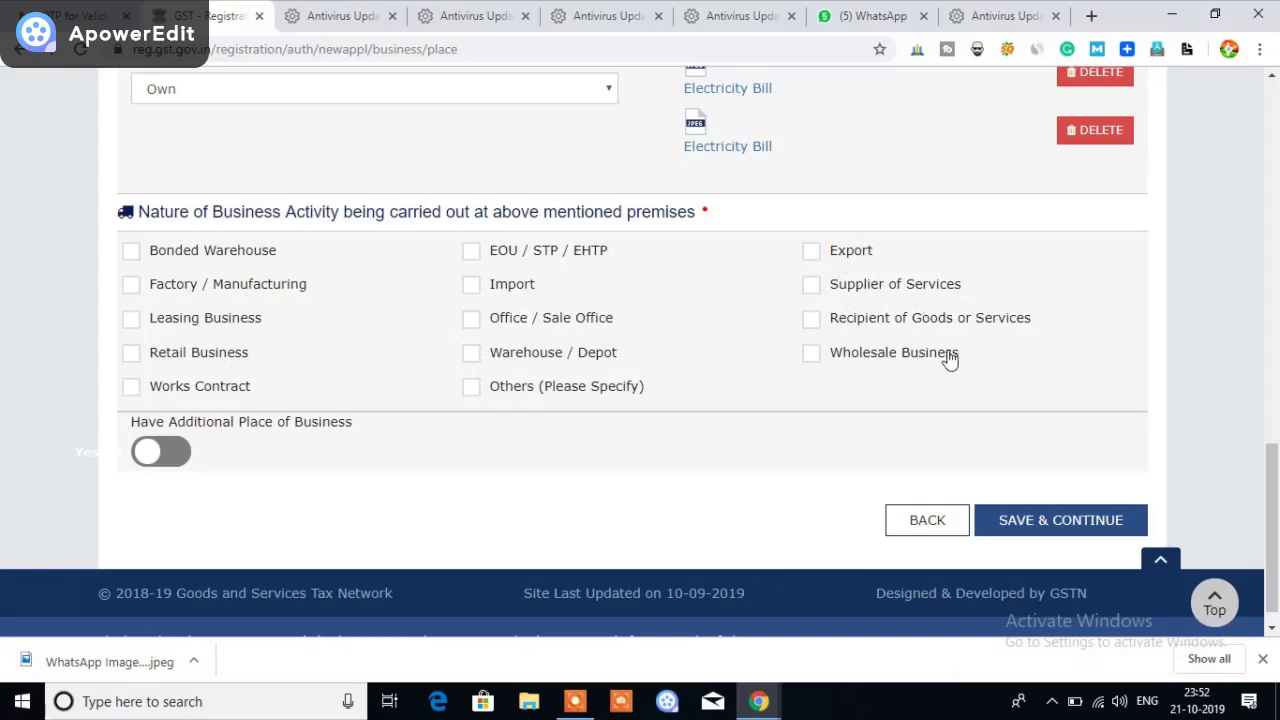
left_click(474, 391)
left_click(198, 456)
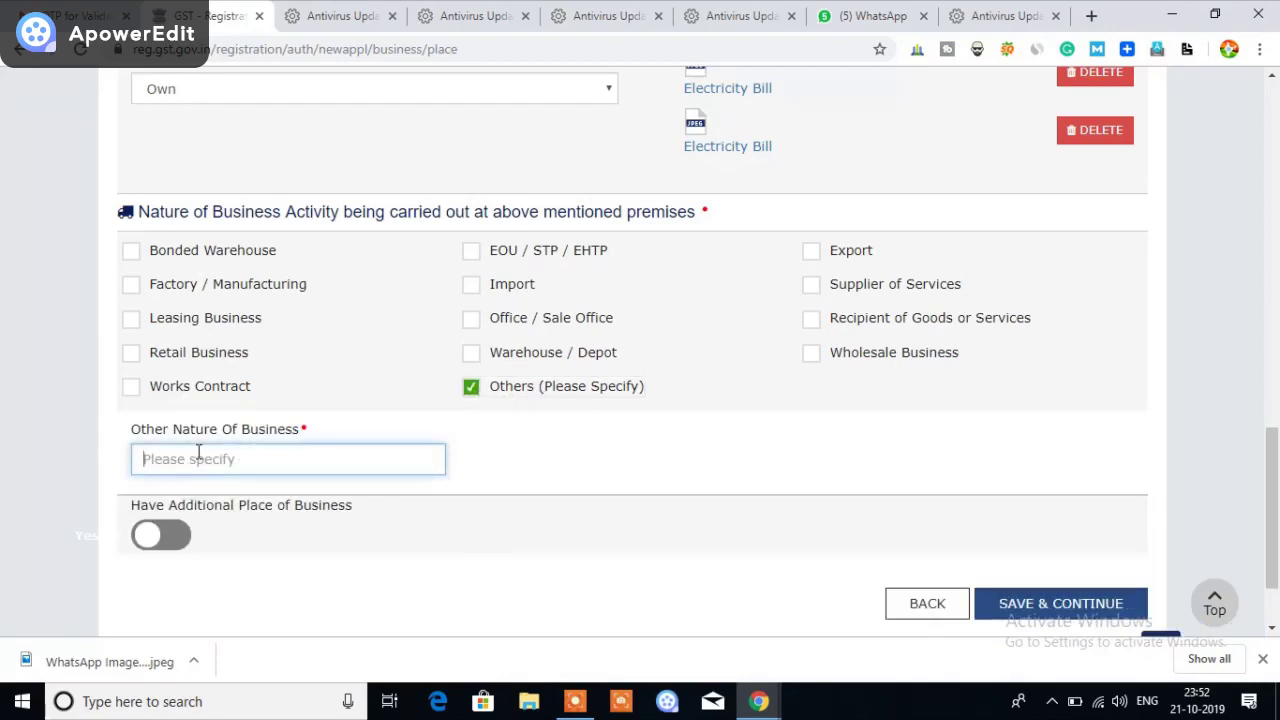
type("ecoo")
key("BackSpace")
type("mmerce")
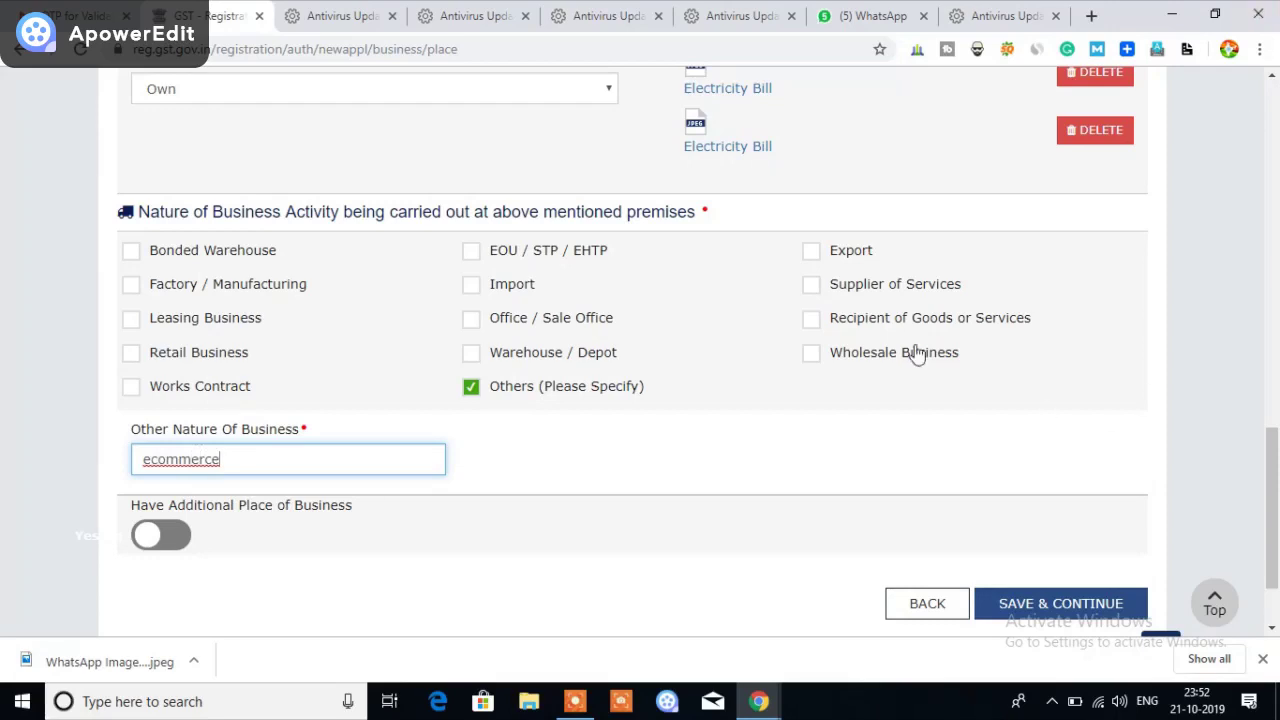
left_click(504, 550)
scroll(505, 548, "down", 1)
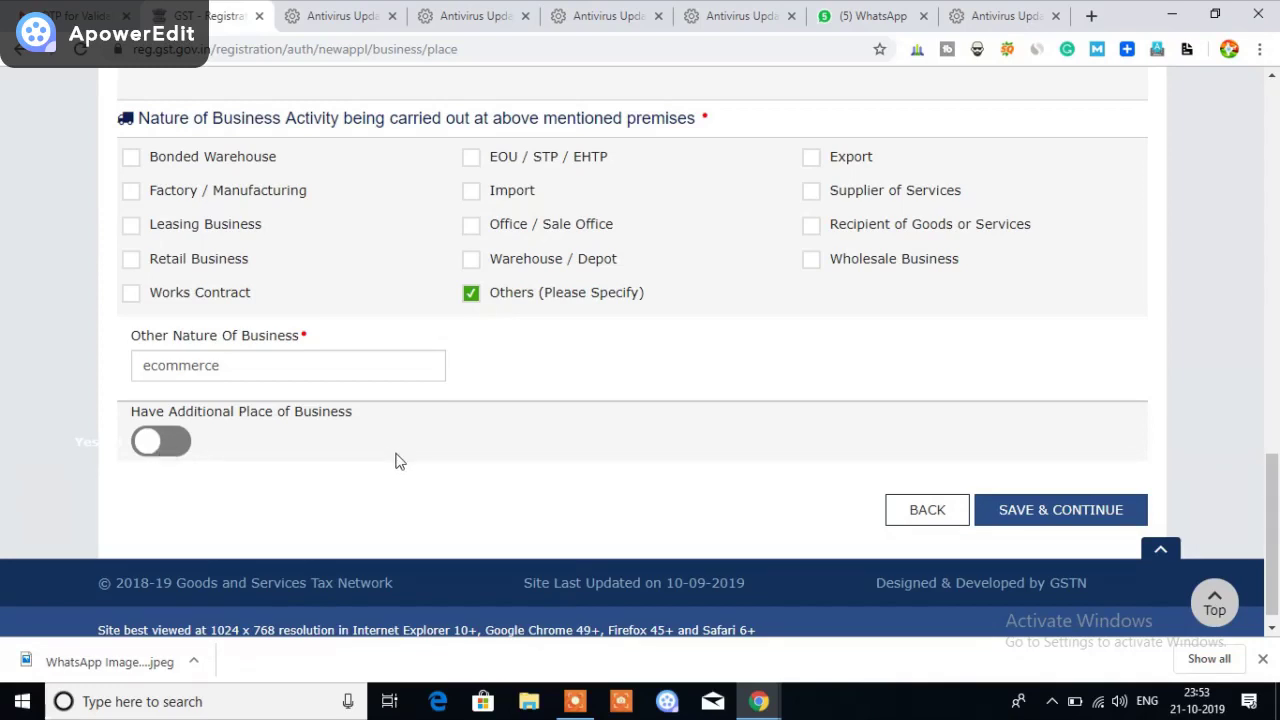
left_click(1049, 518)
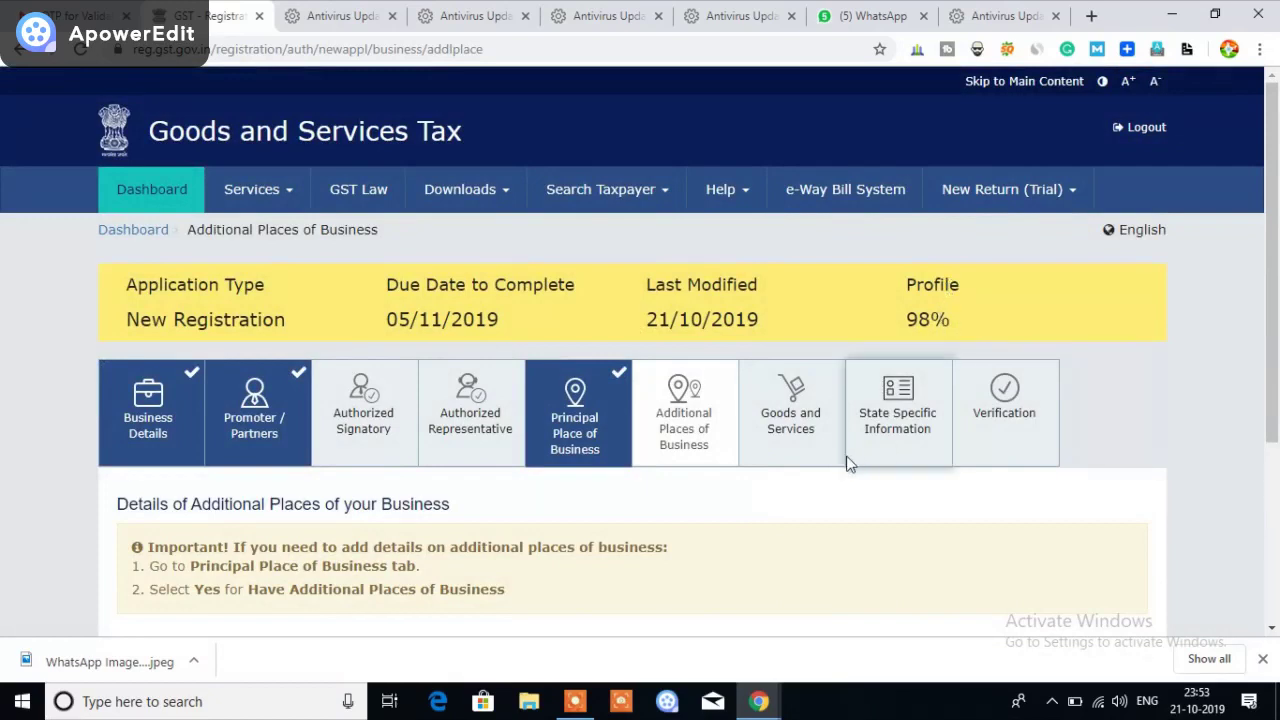
Continue past Additional Places of Business without adding any
scroll(830, 460, "down", 1)
scroll(808, 462, "down", 1)
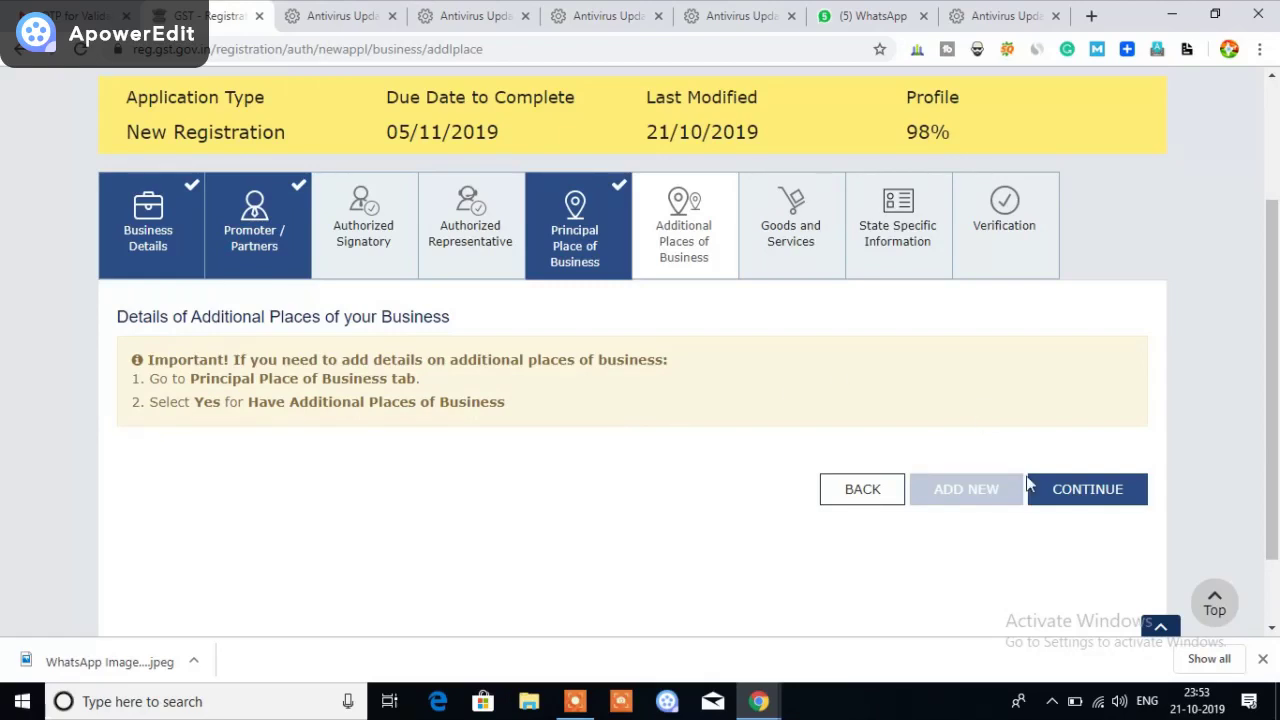
left_click(1070, 492)
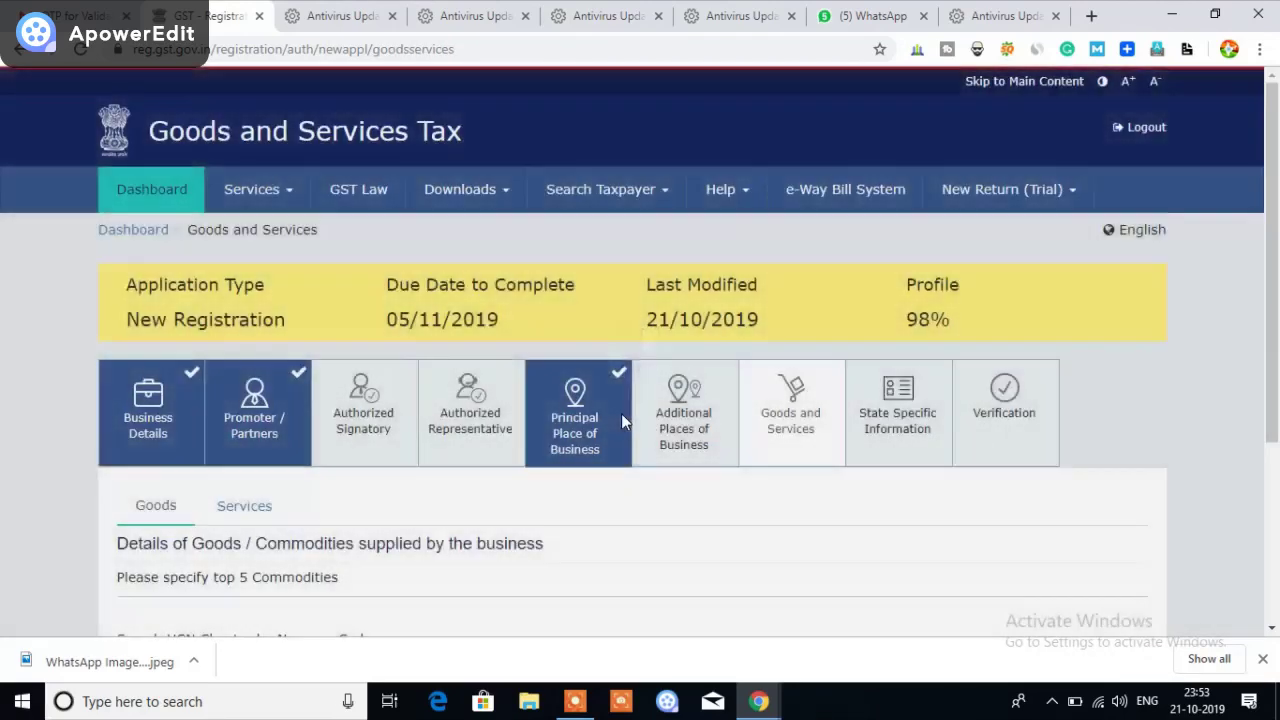
scroll(735, 508, "down", 1)
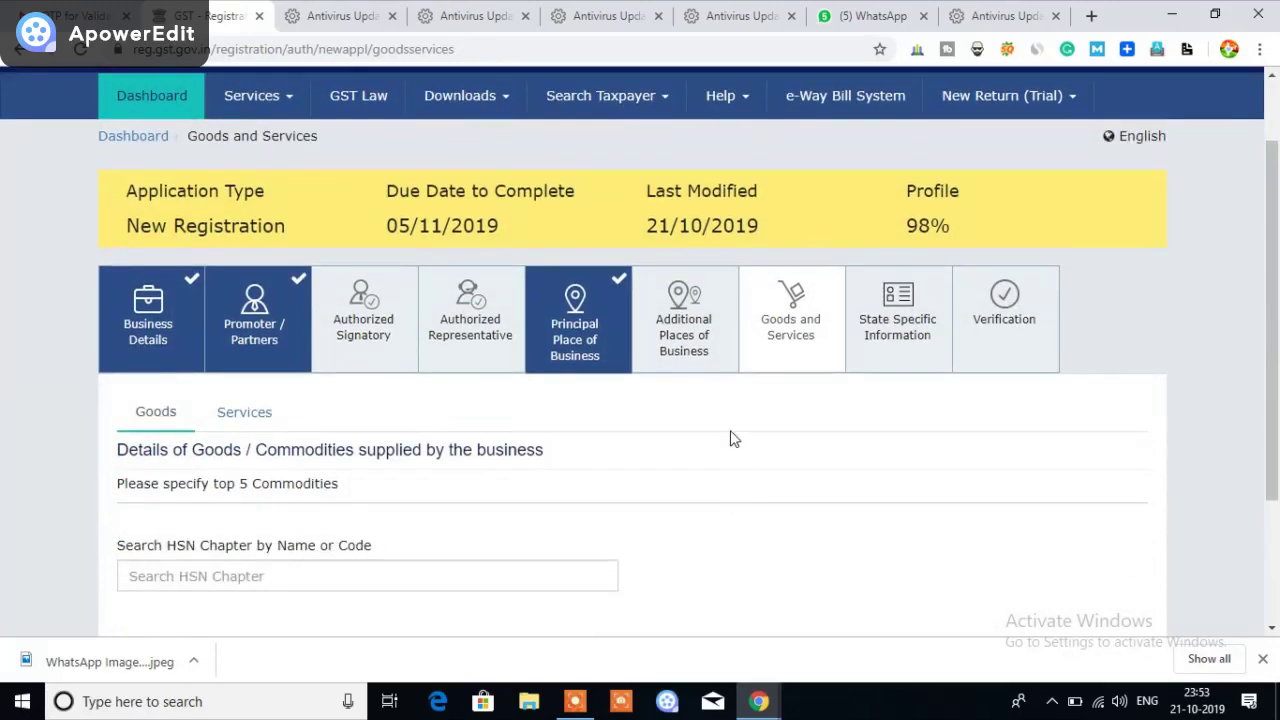
scroll(682, 424, "down", 1)
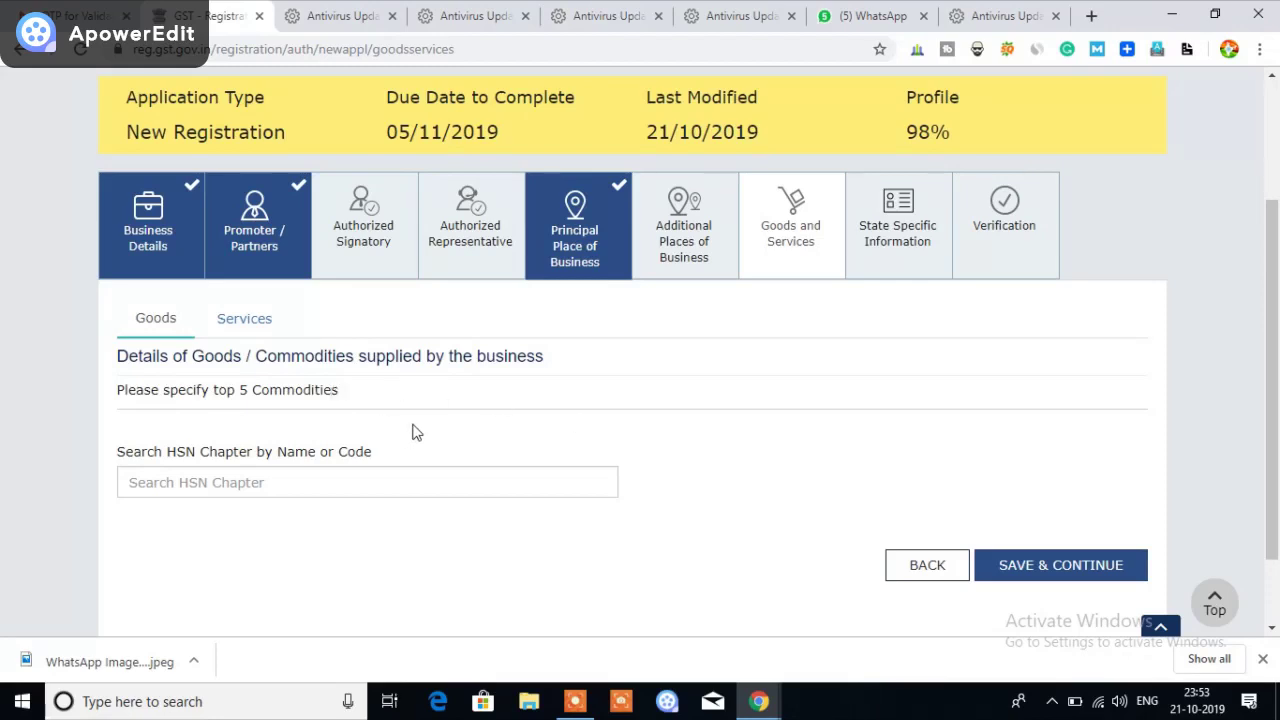
scroll(414, 431, "down", 1)
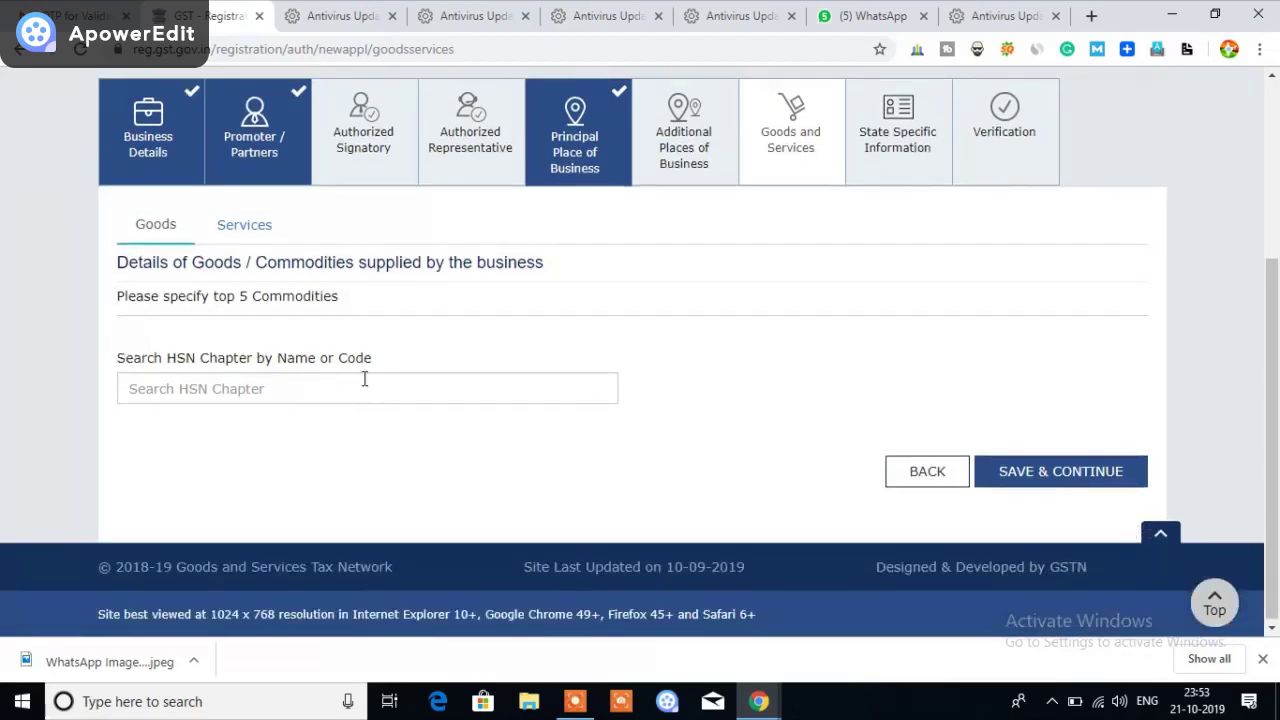
left_click(393, 387)
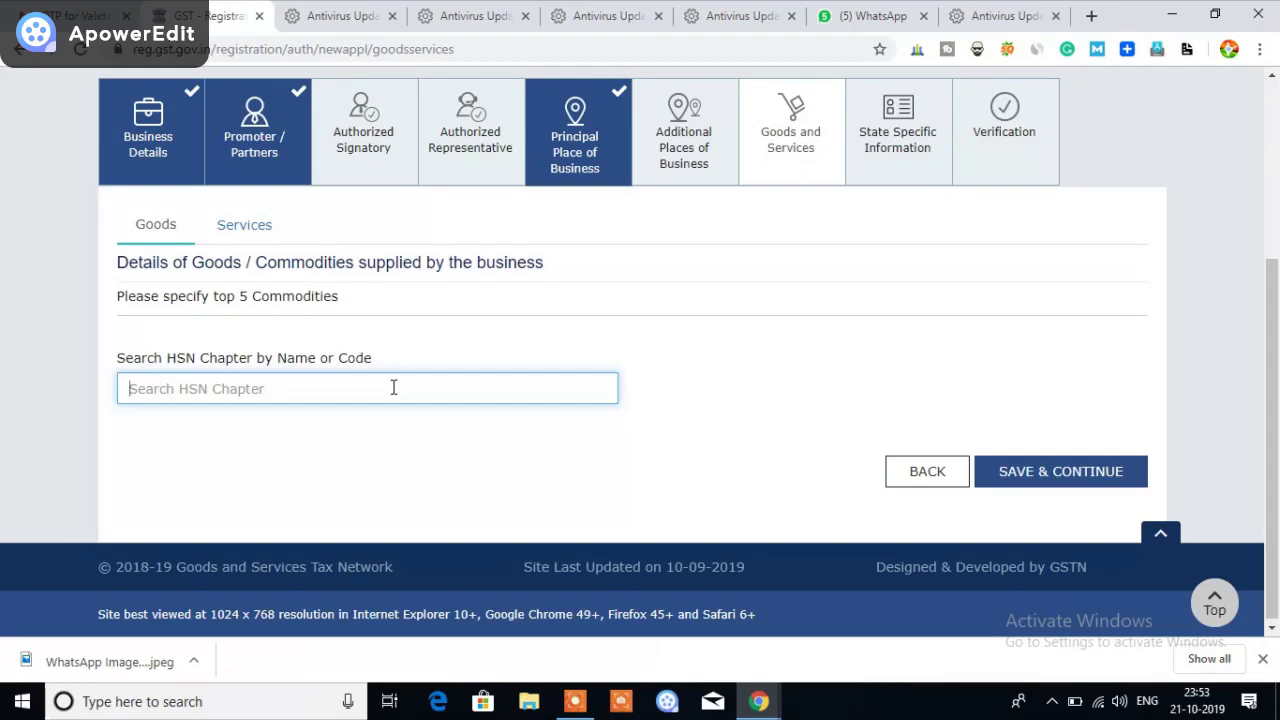
type("pot")
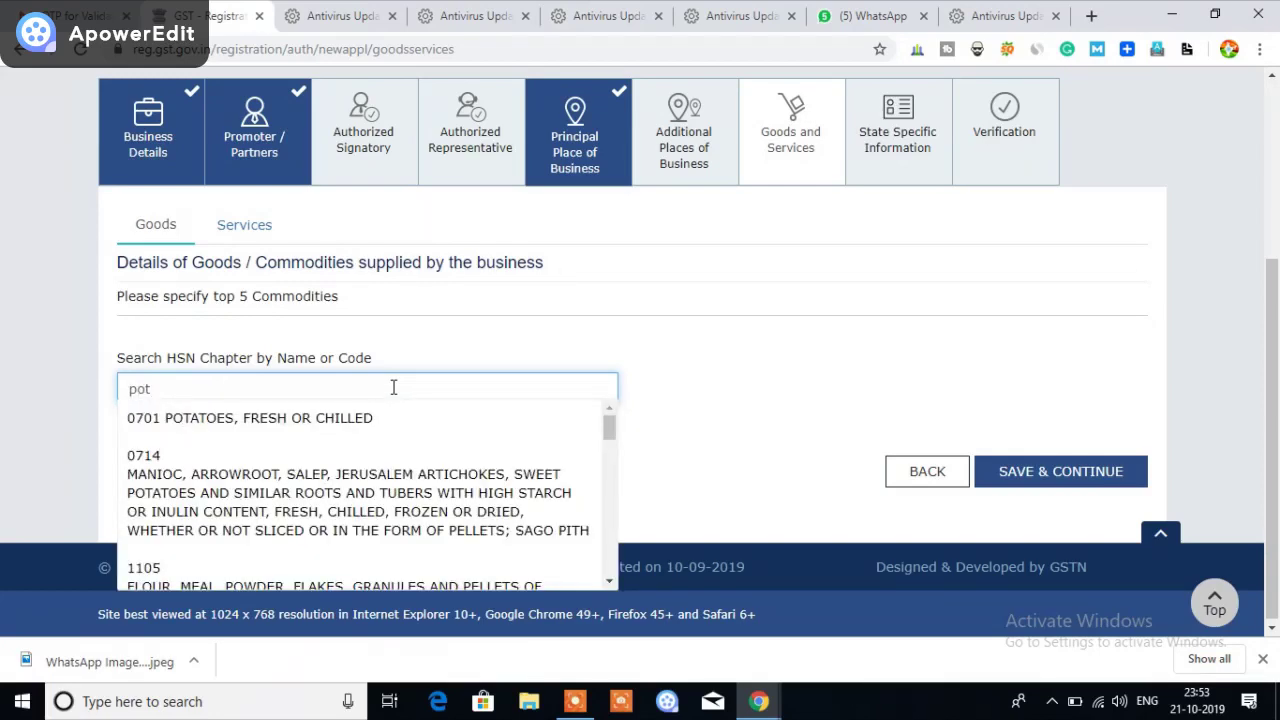
scroll(432, 507, "down", 1)
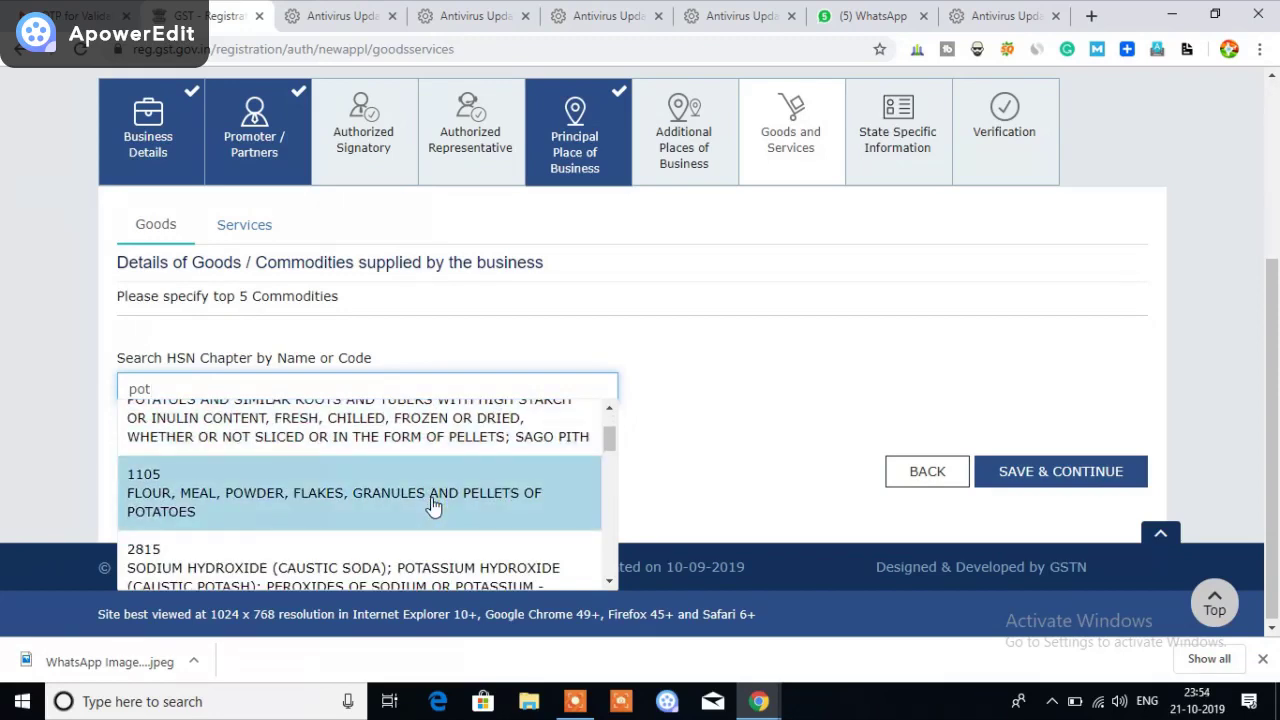
scroll(432, 507, "down", 1)
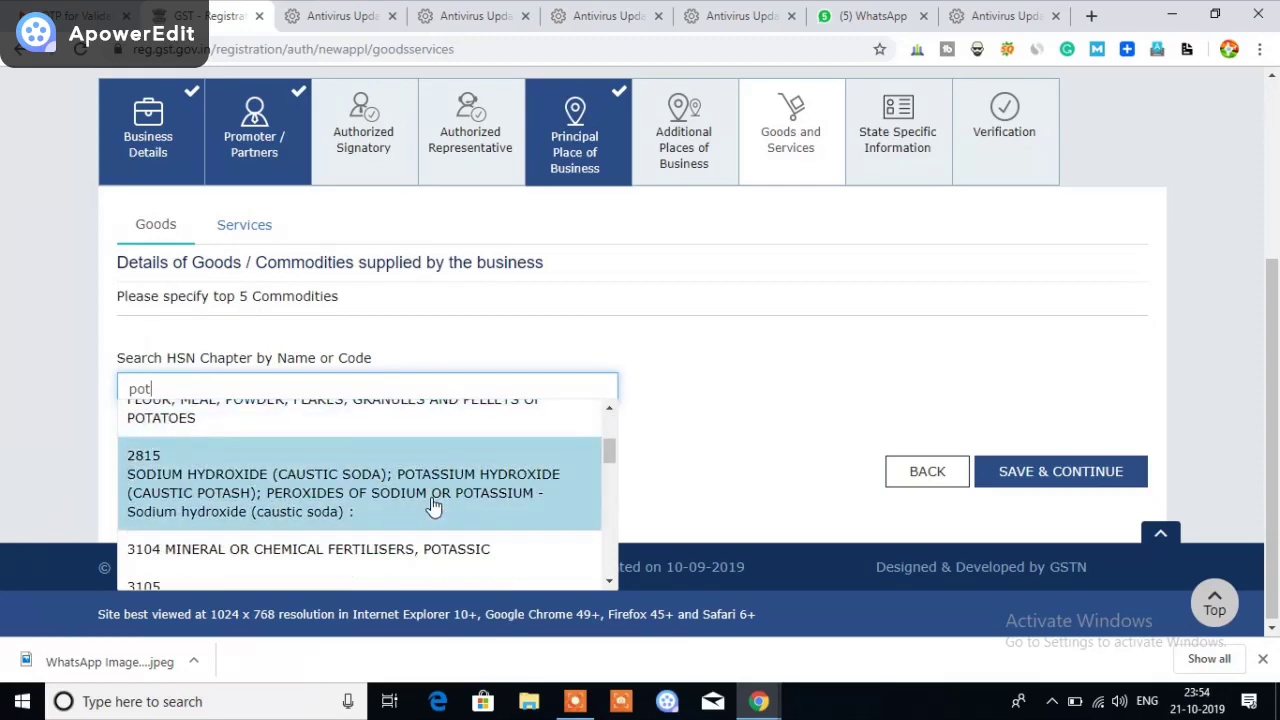
scroll(432, 507, "down", 1)
scroll(386, 520, "up", 3)
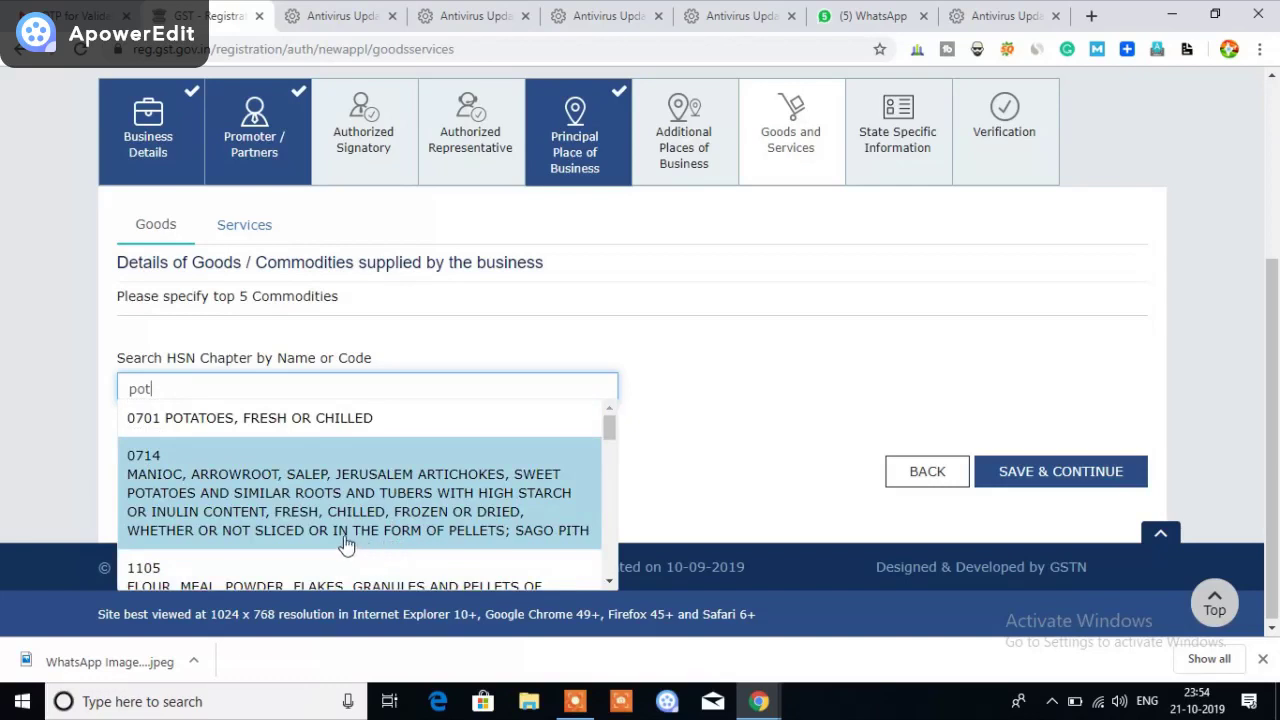
scroll(274, 526, "up", 1)
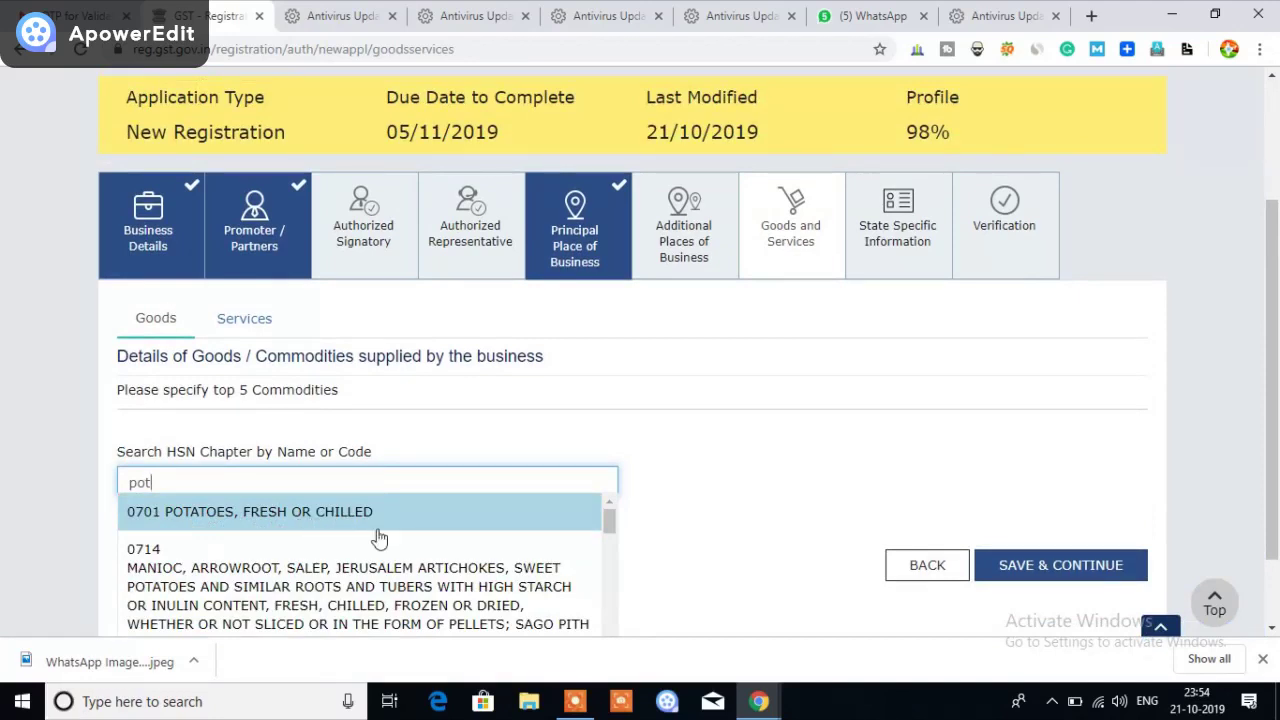
scroll(448, 530, "down", 6)
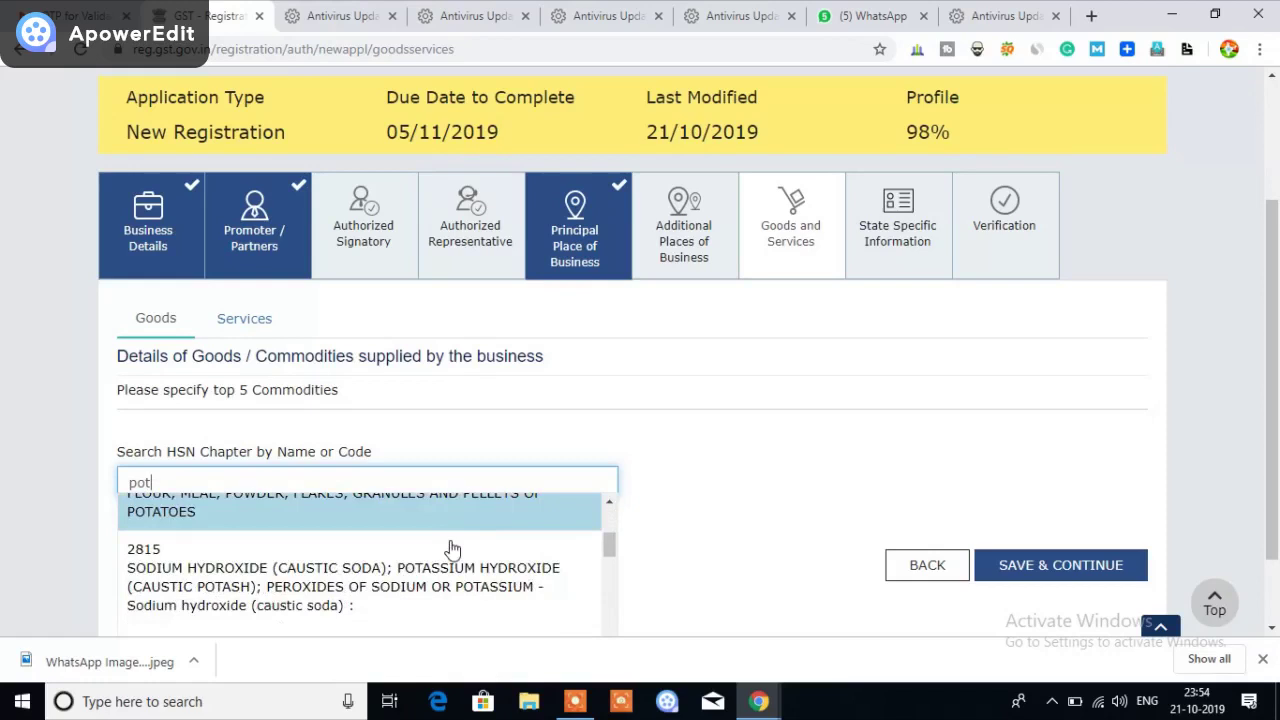
scroll(452, 551, "down", 2)
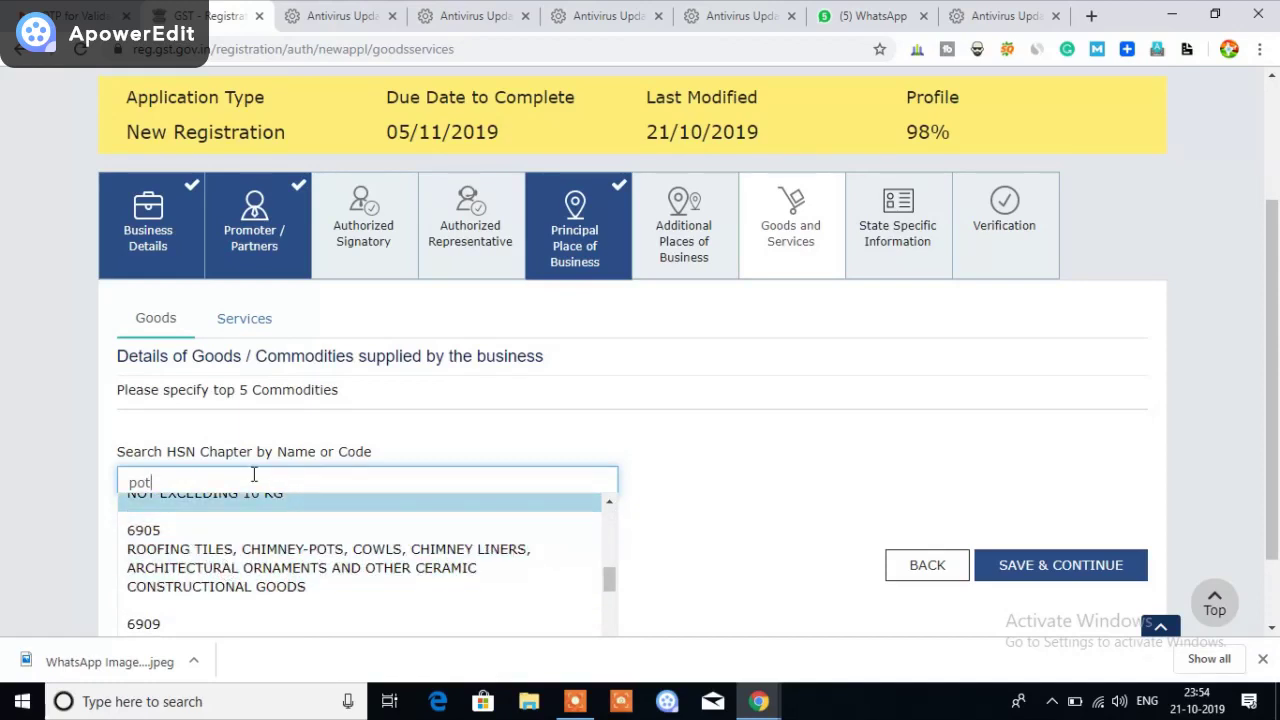
key("BackSpace")
key("BackSpace")
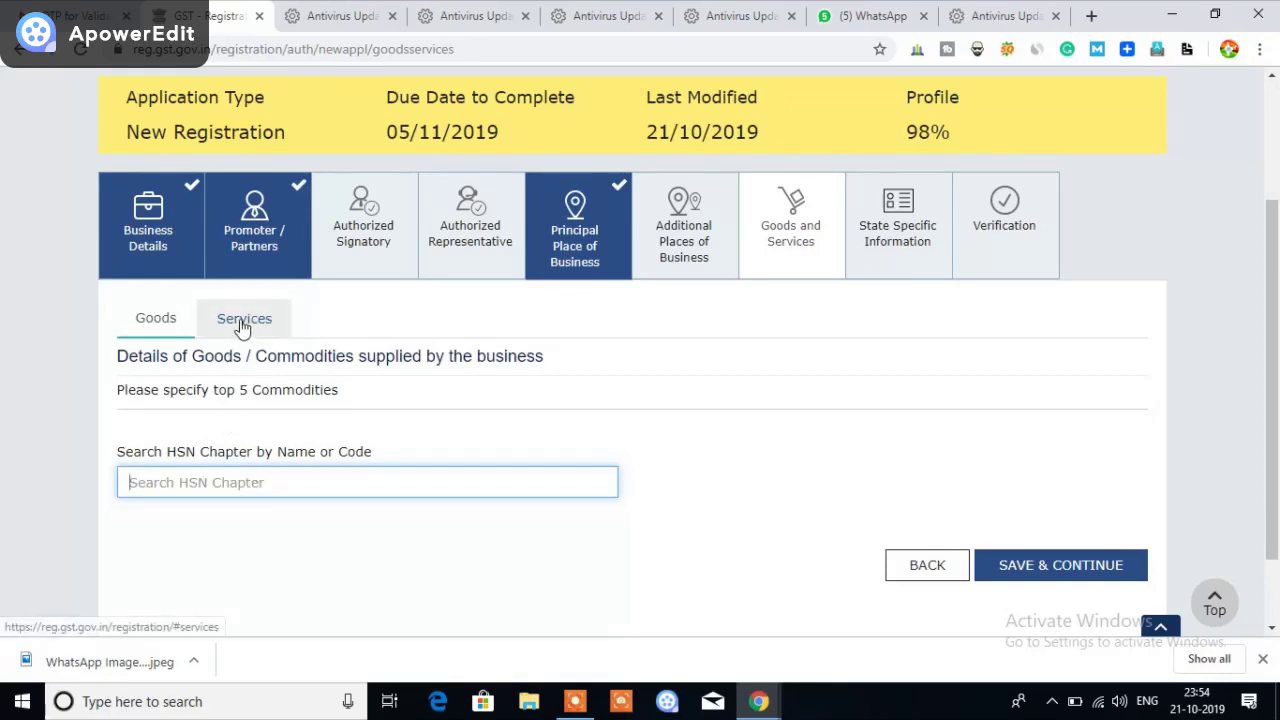
On the Services tab, search service classification codes for 'informat' to list IT services 998313–998315
left_click(240, 320)
left_click(248, 480)
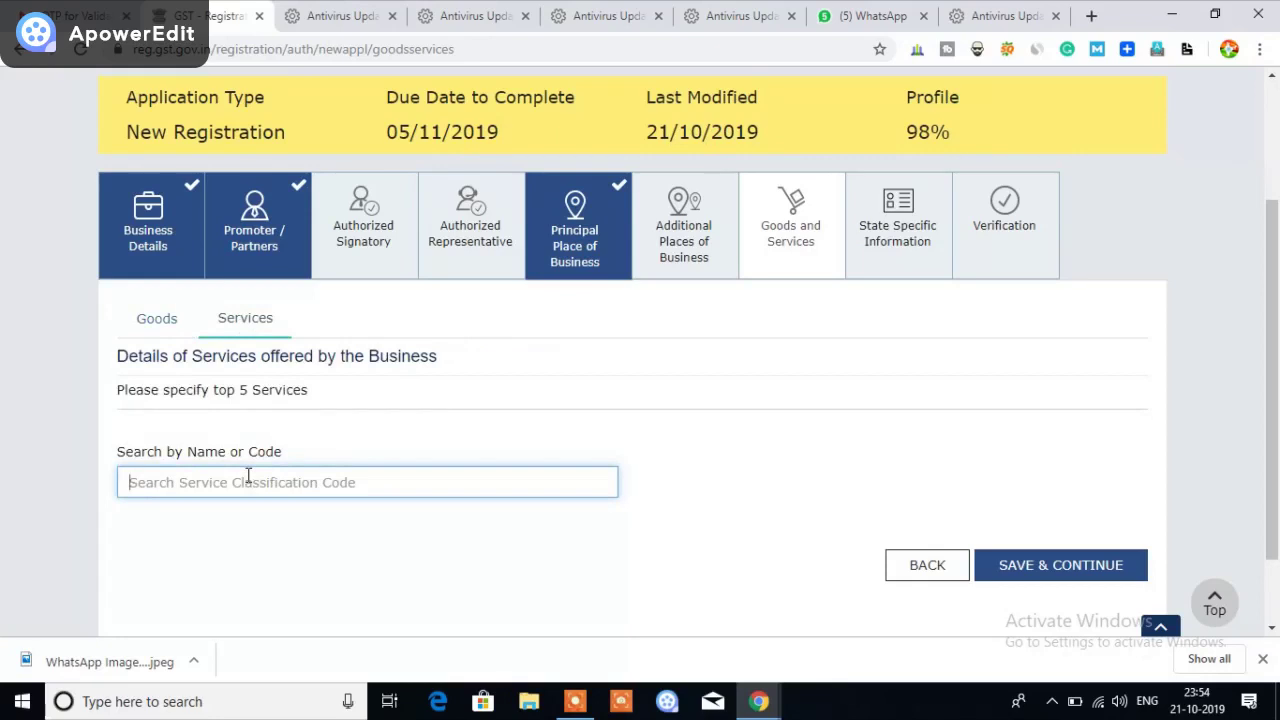
type("ch")
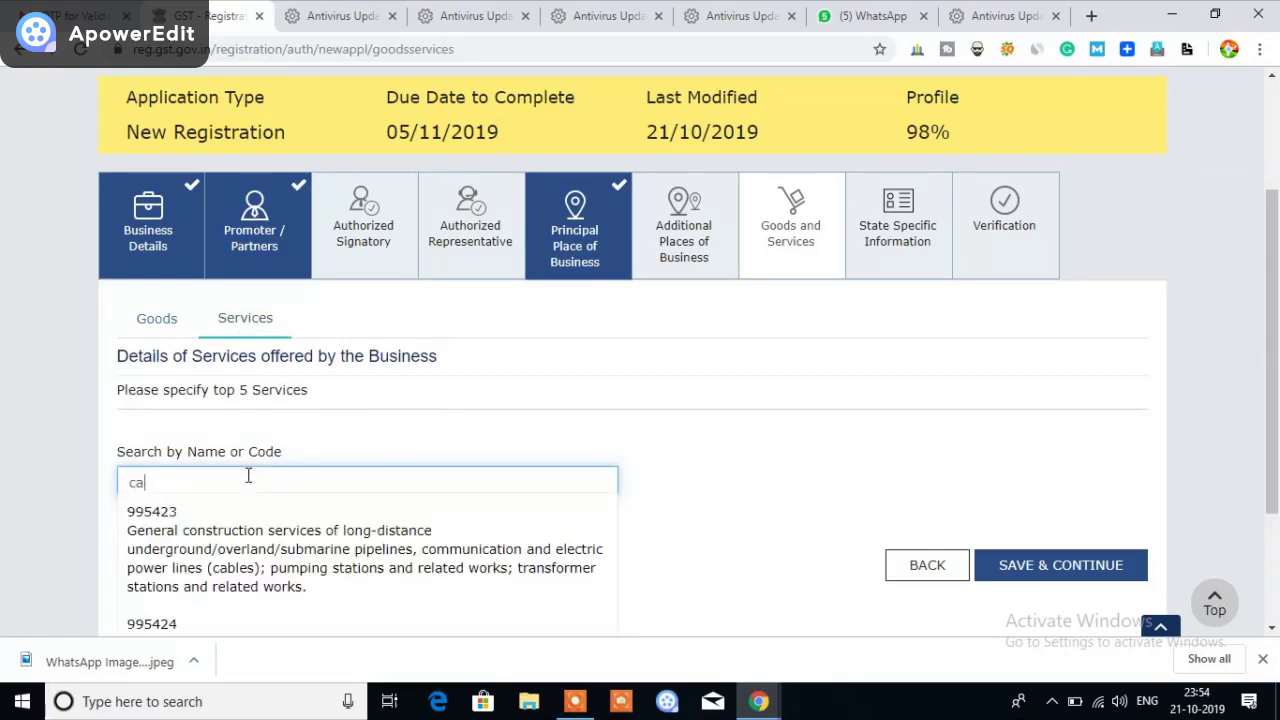
type("a")
key("BackSpace")
type("harte")
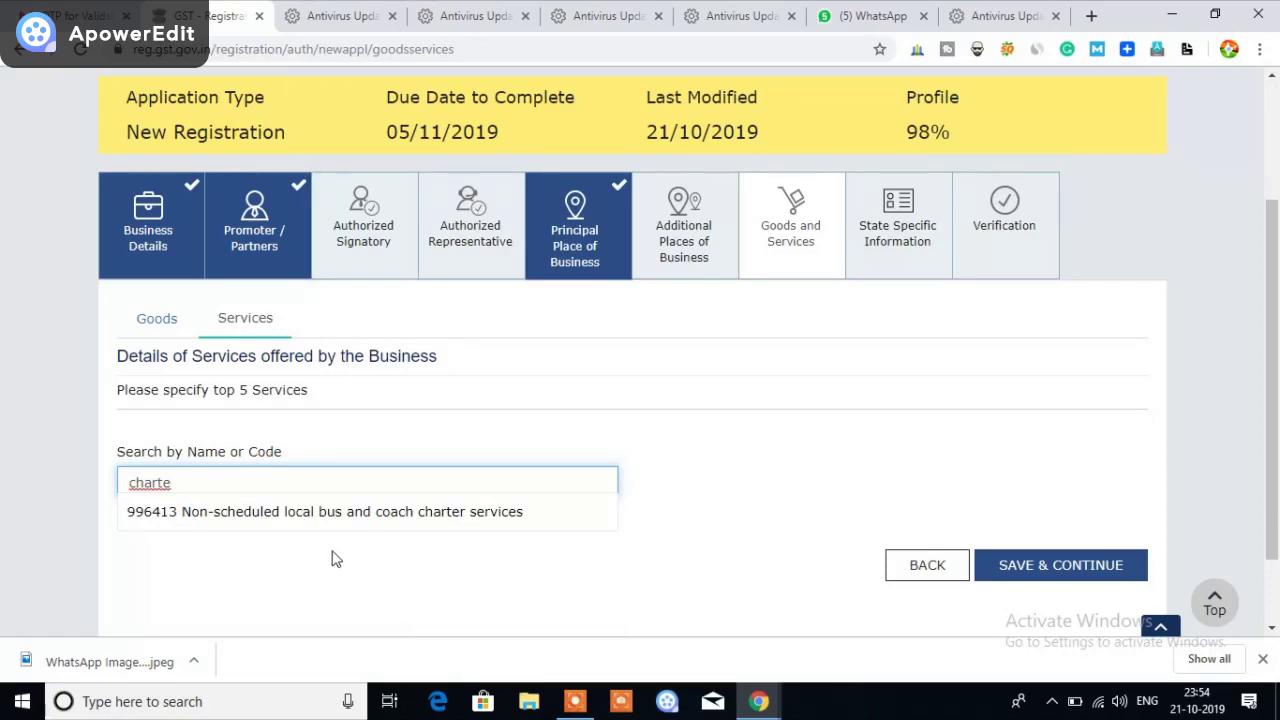
key("BackSpace")
key("BackSpace")
key("BackSpace")
key("BackSpace")
key("BackSpace")
key("BackSpace")
type("info")
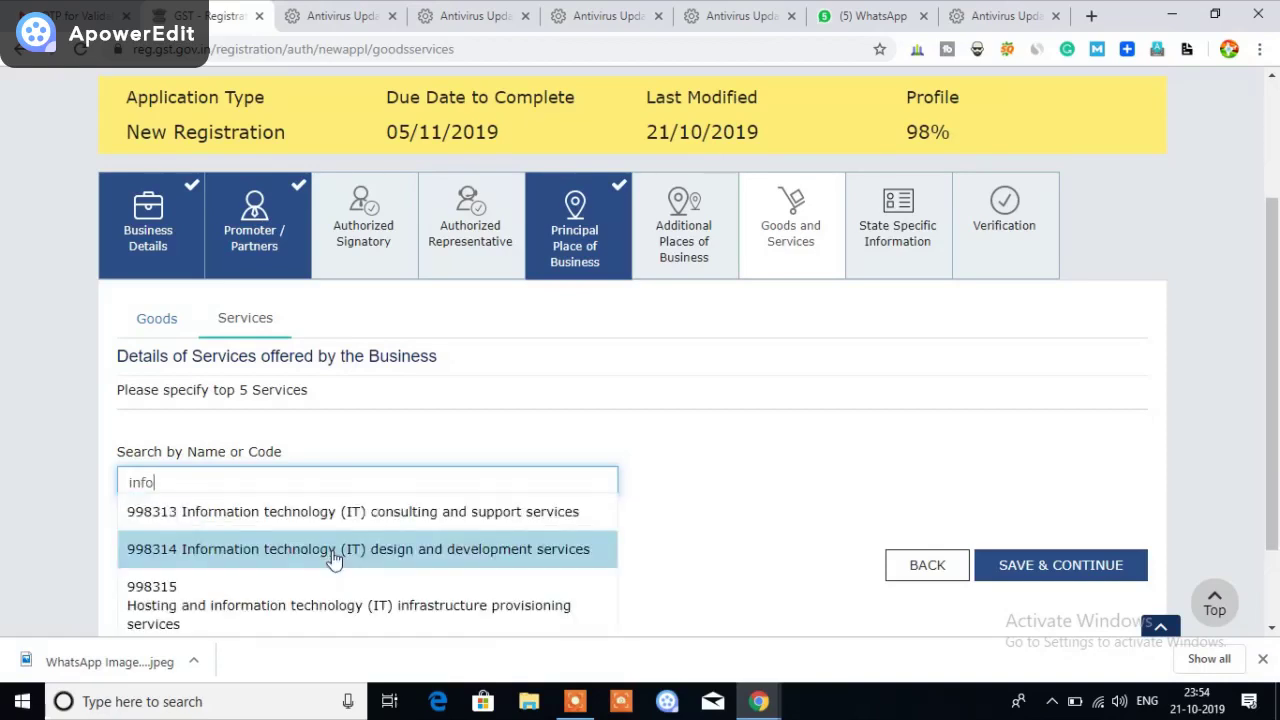
type("rma")
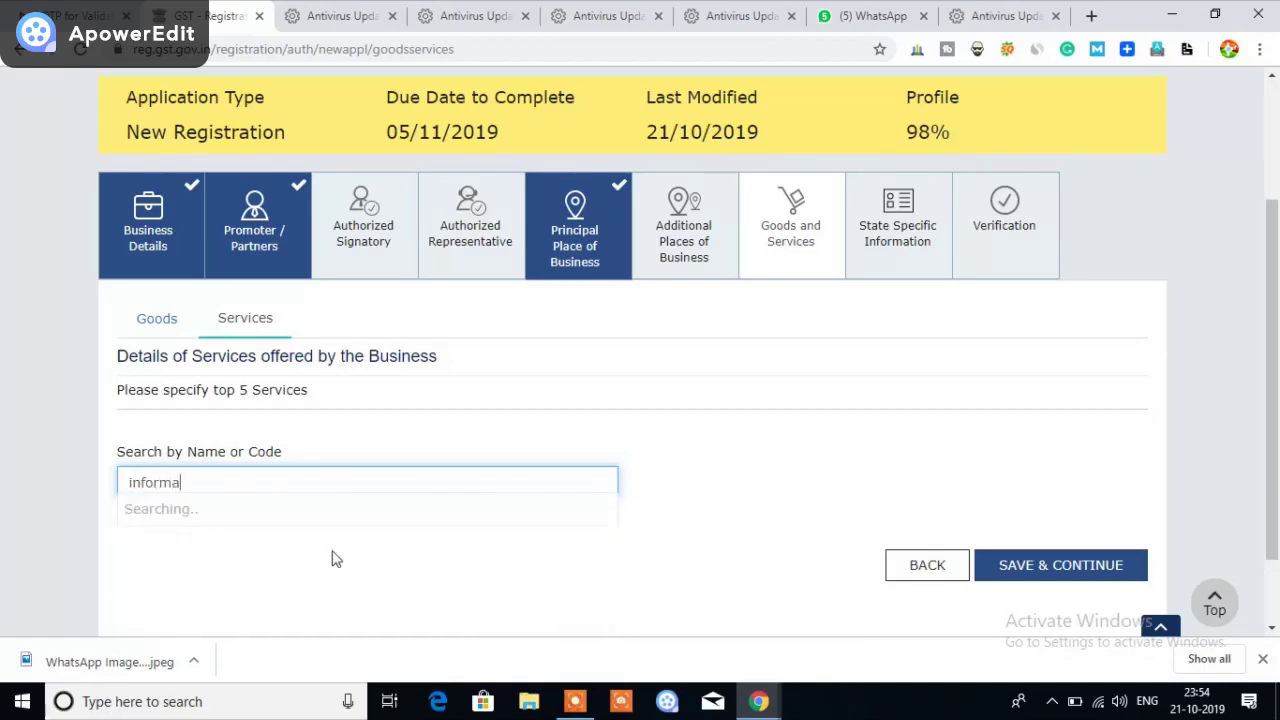
type("t")
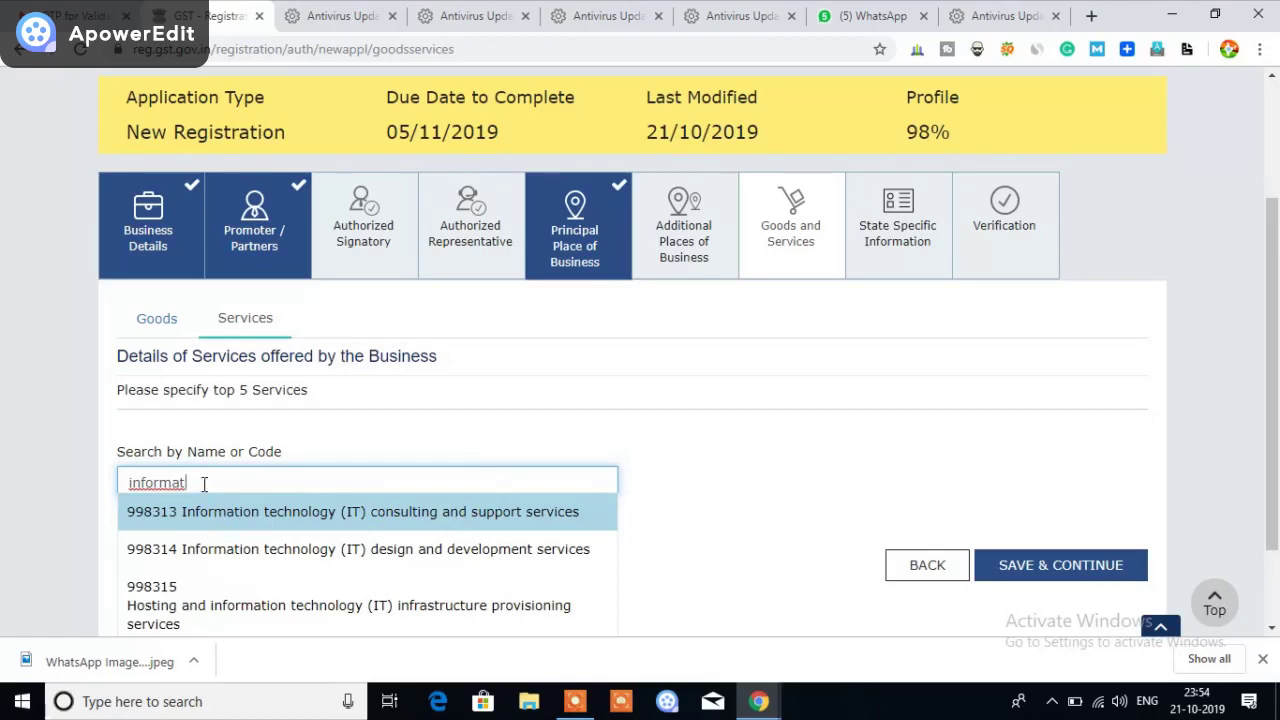
On the Goods tab, search HSN for 'book' and add 4820 registers, account books and paper stationery
left_click(155, 324)
left_click(252, 482)
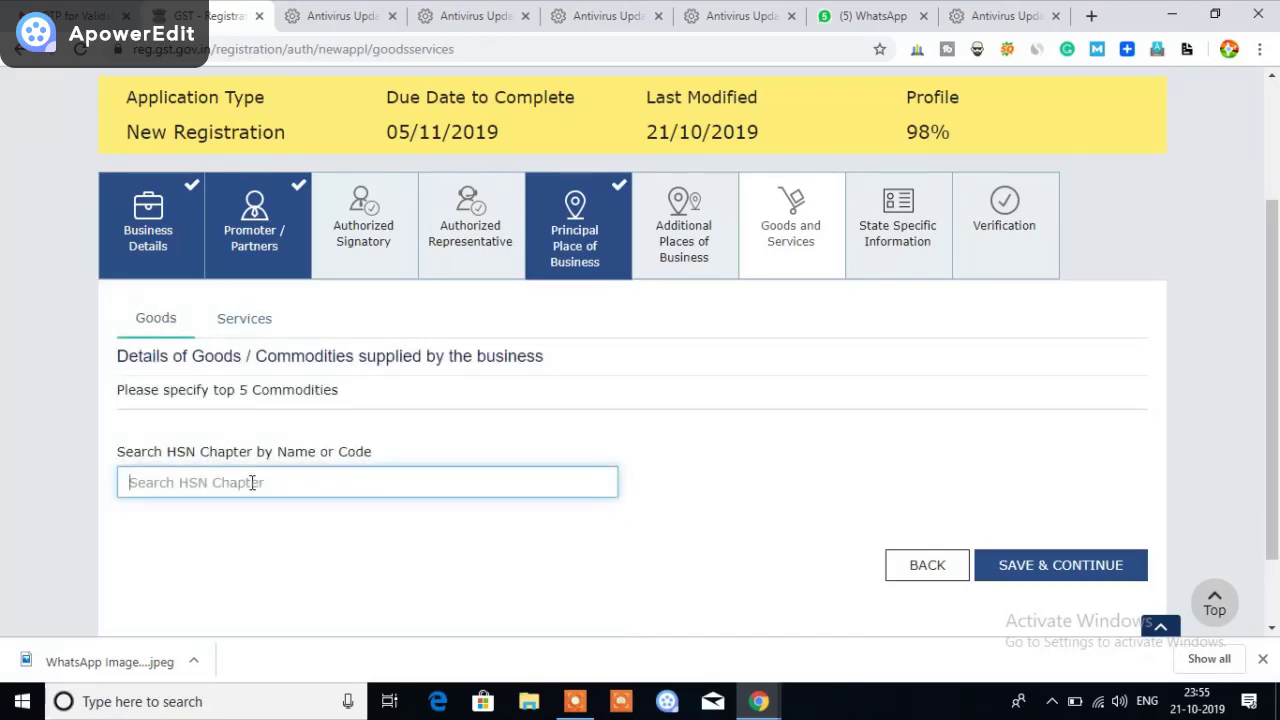
type("t")
key("BackSpace")
type("book")
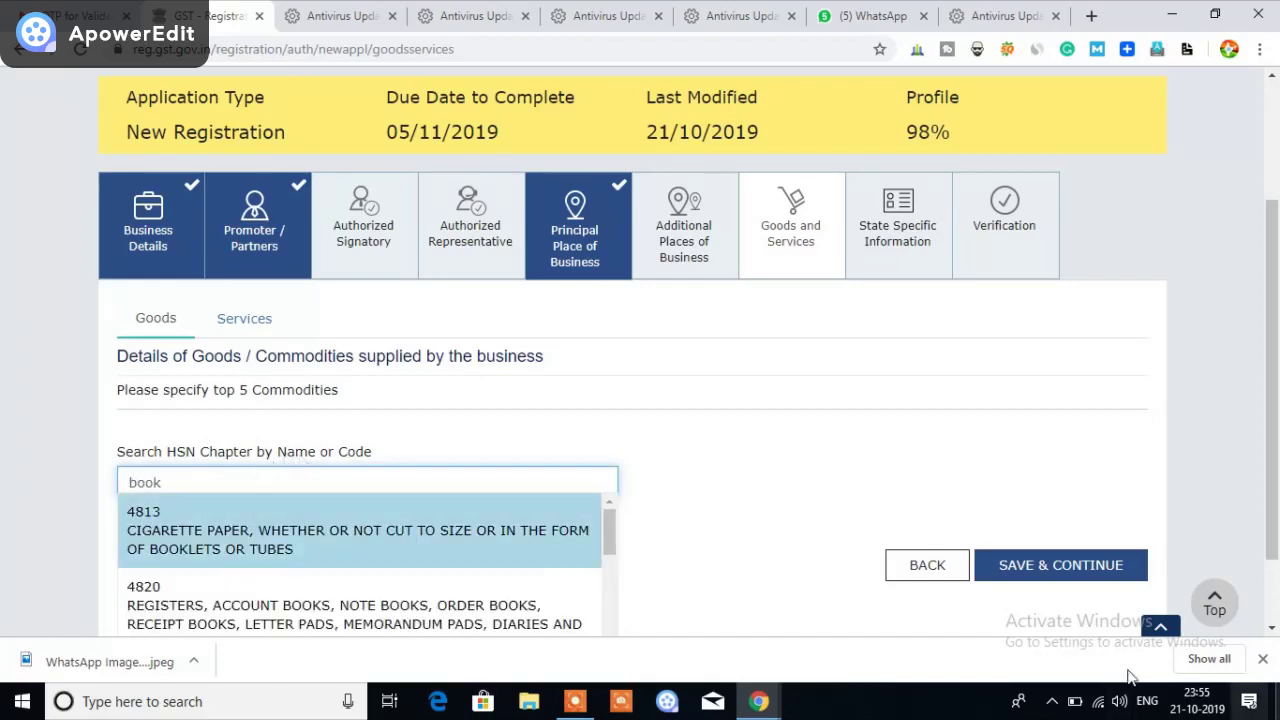
scroll(410, 588, "down", 1)
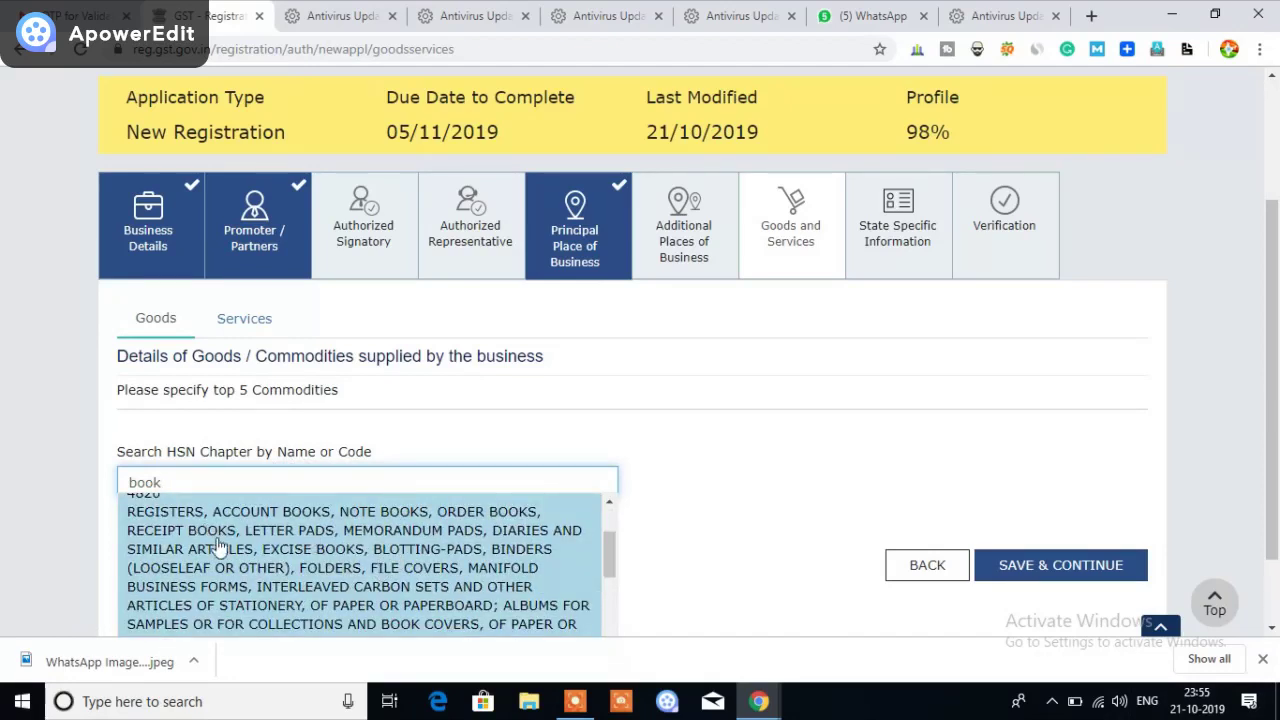
scroll(331, 578, "up", 1)
scroll(350, 590, "down", 1)
left_click(398, 543)
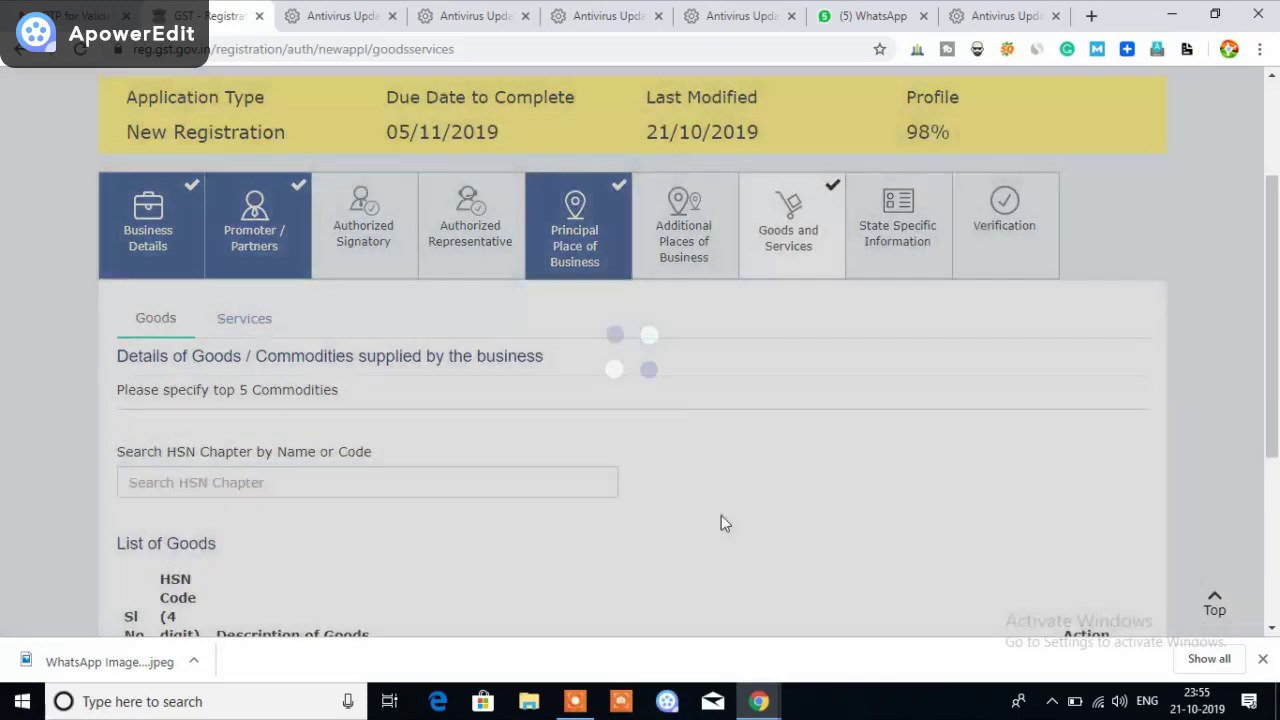
Save the goods list and continue to the next step
scroll(713, 510, "down", 2)
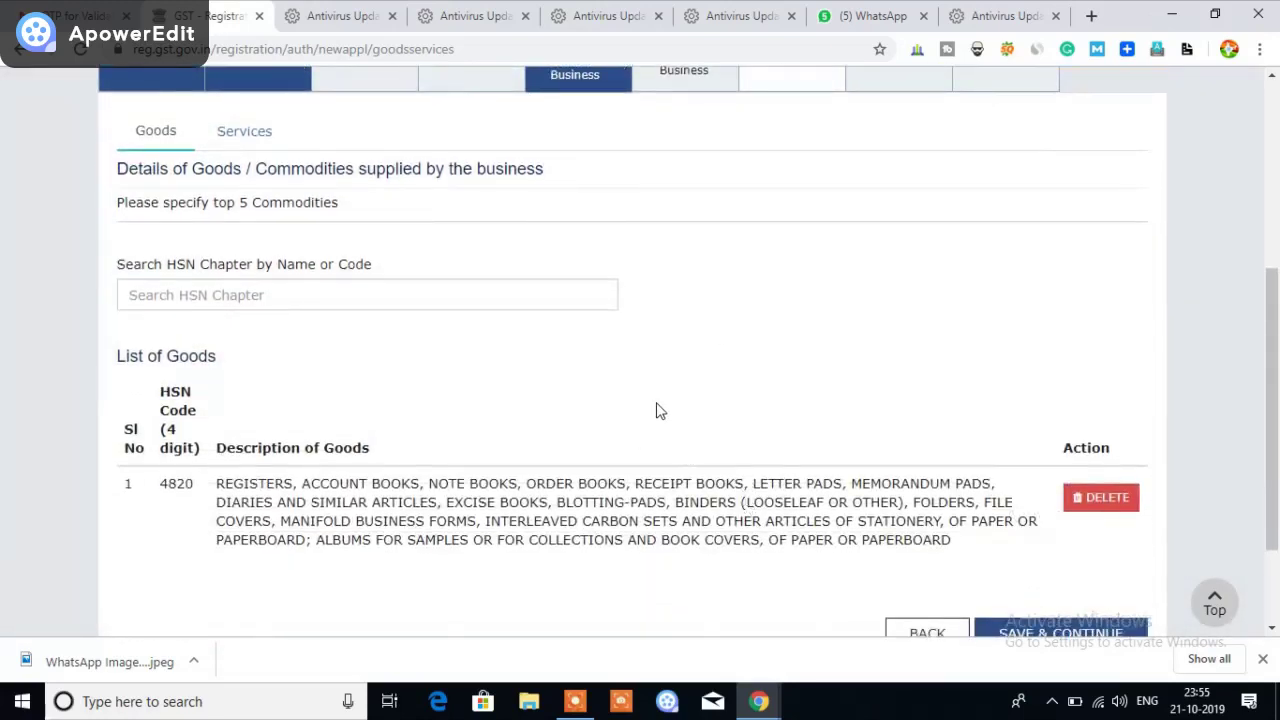
scroll(657, 409, "down", 1)
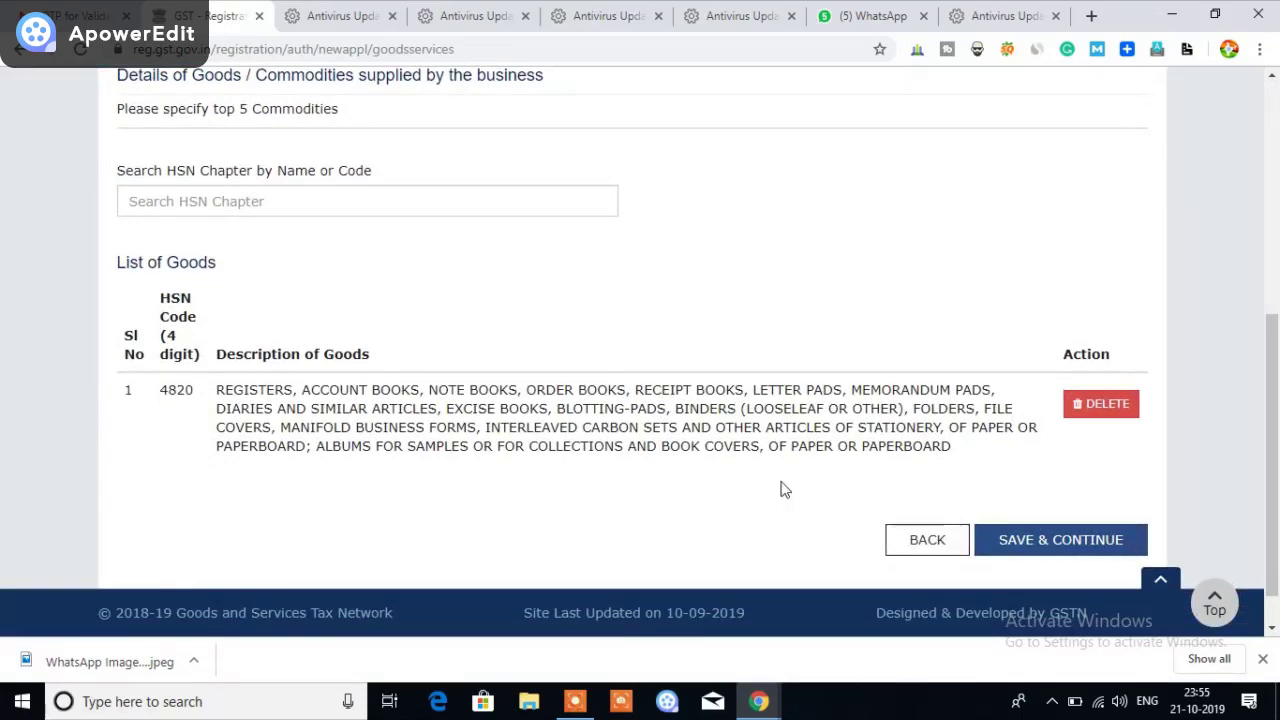
left_click(1029, 546)
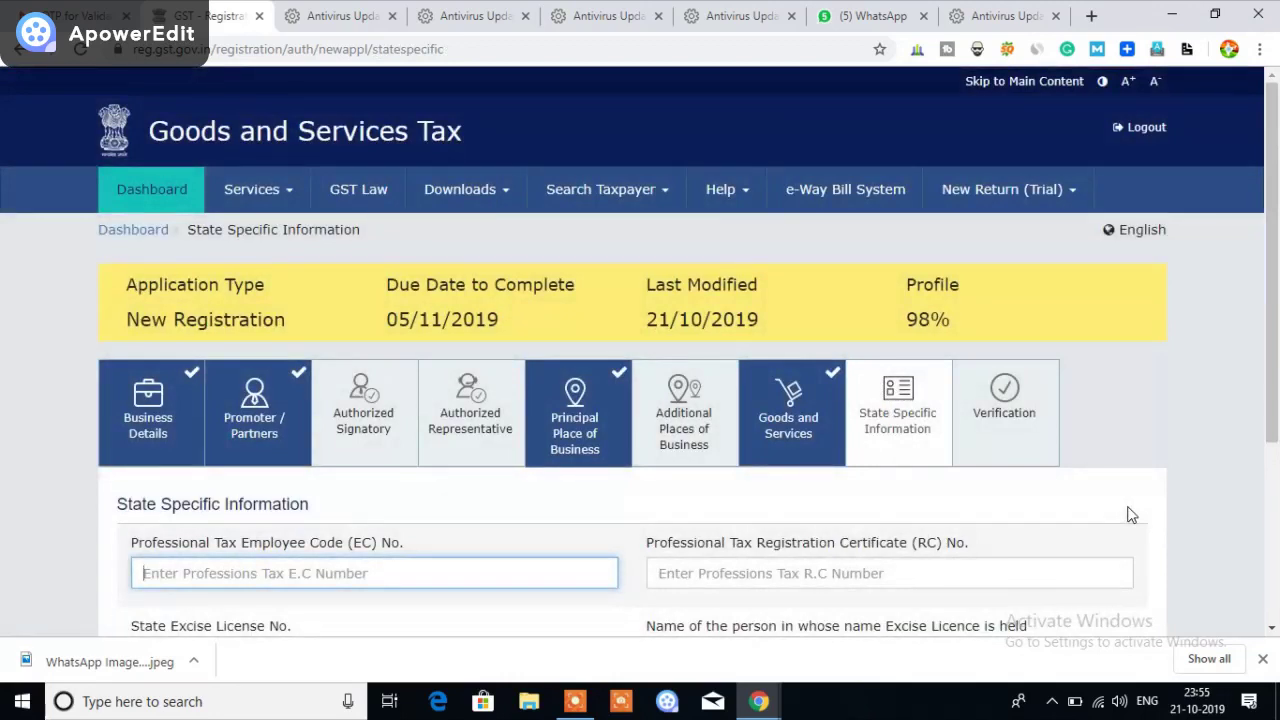
Review the State Specific Information form and save it to proceed to Verification
scroll(1045, 505, "down", 1)
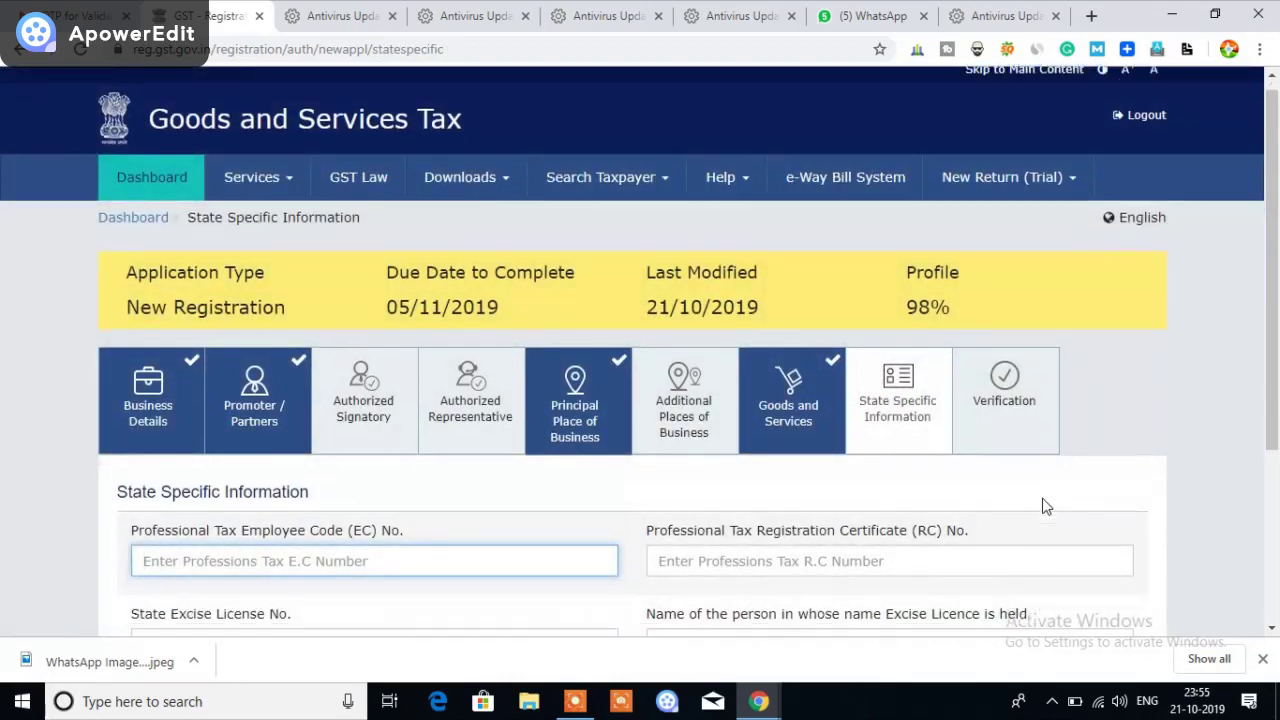
scroll(1045, 502, "down", 1)
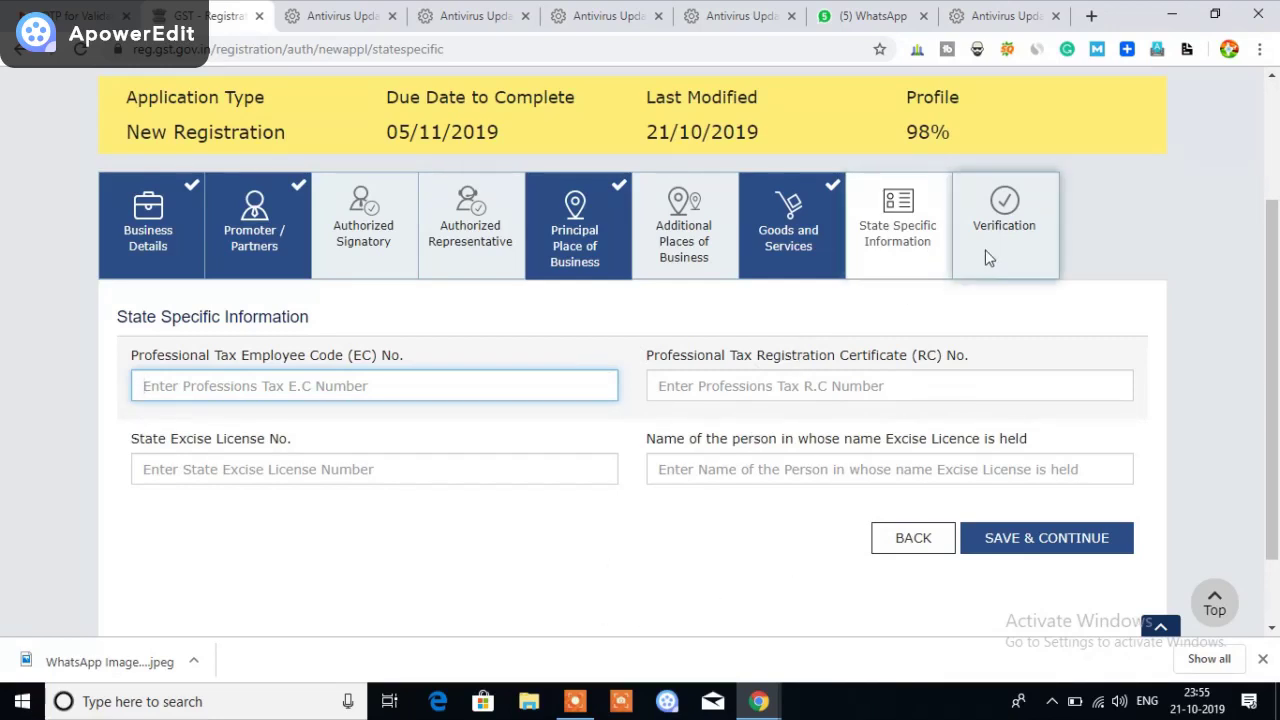
left_click(1040, 545)
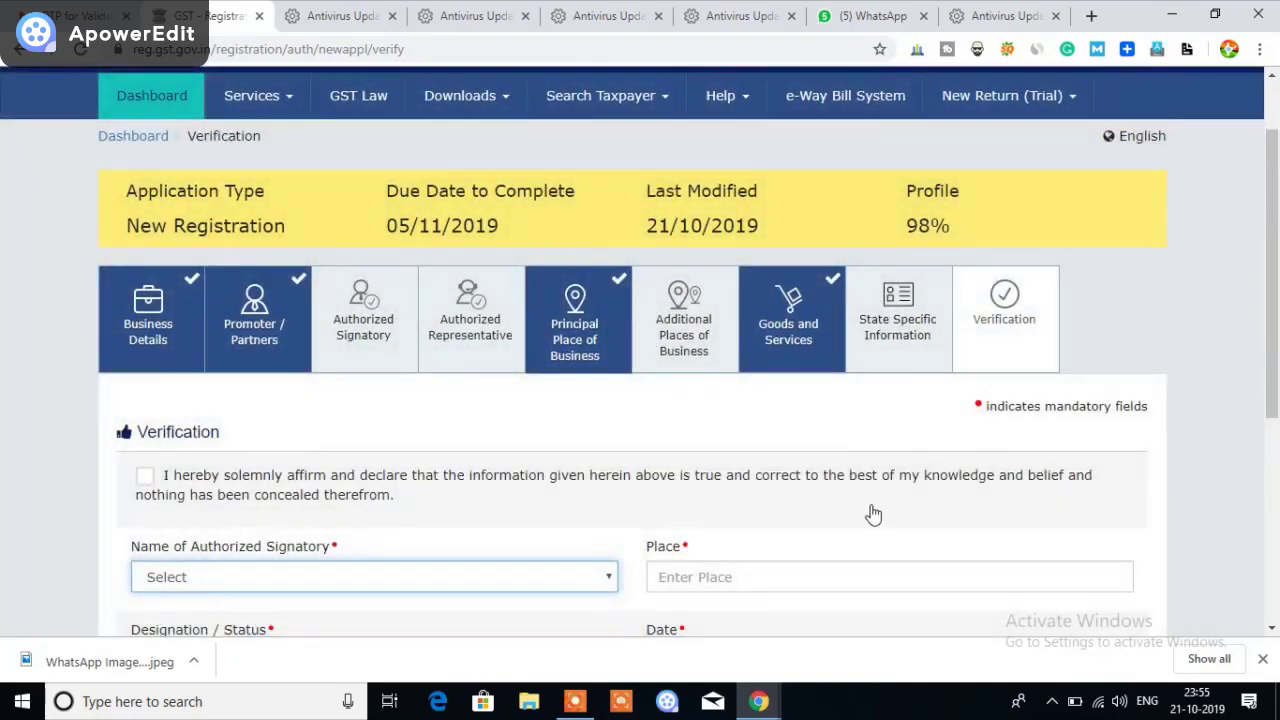
Tick the declaration affirming the information given is true
scroll(766, 503, "down", 1)
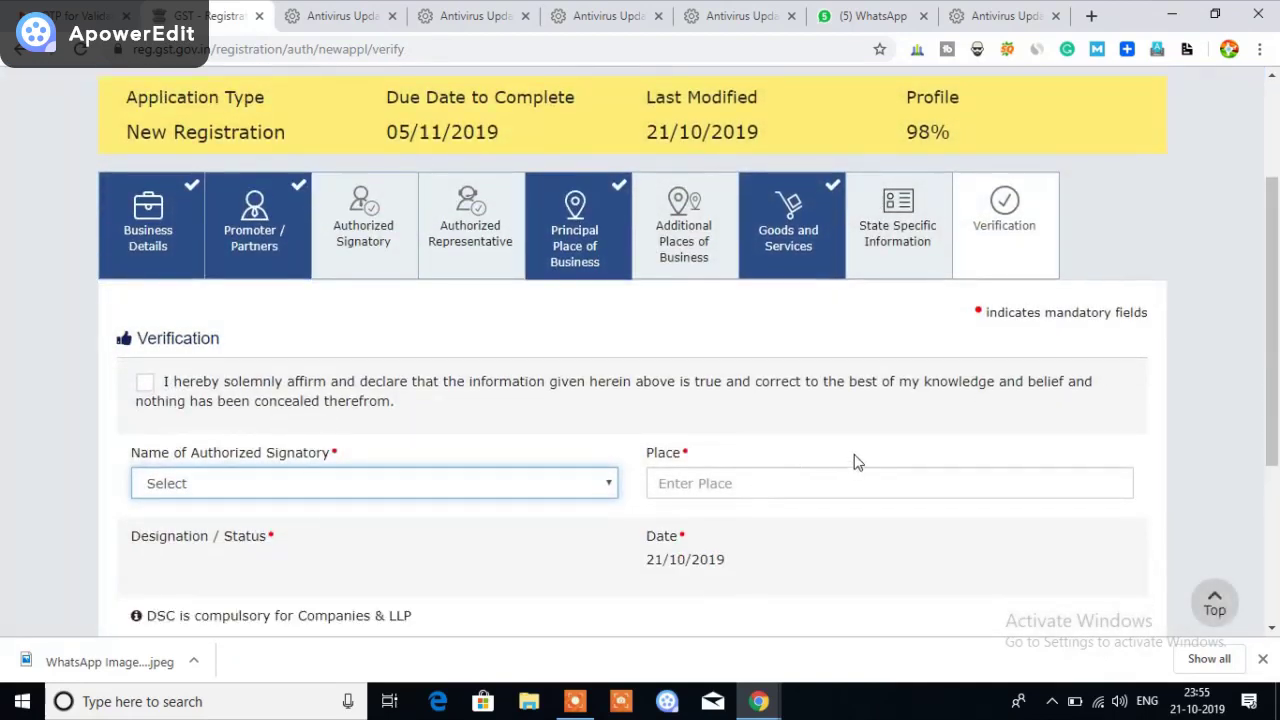
scroll(868, 444, "down", 1)
scroll(866, 440, "down", 1)
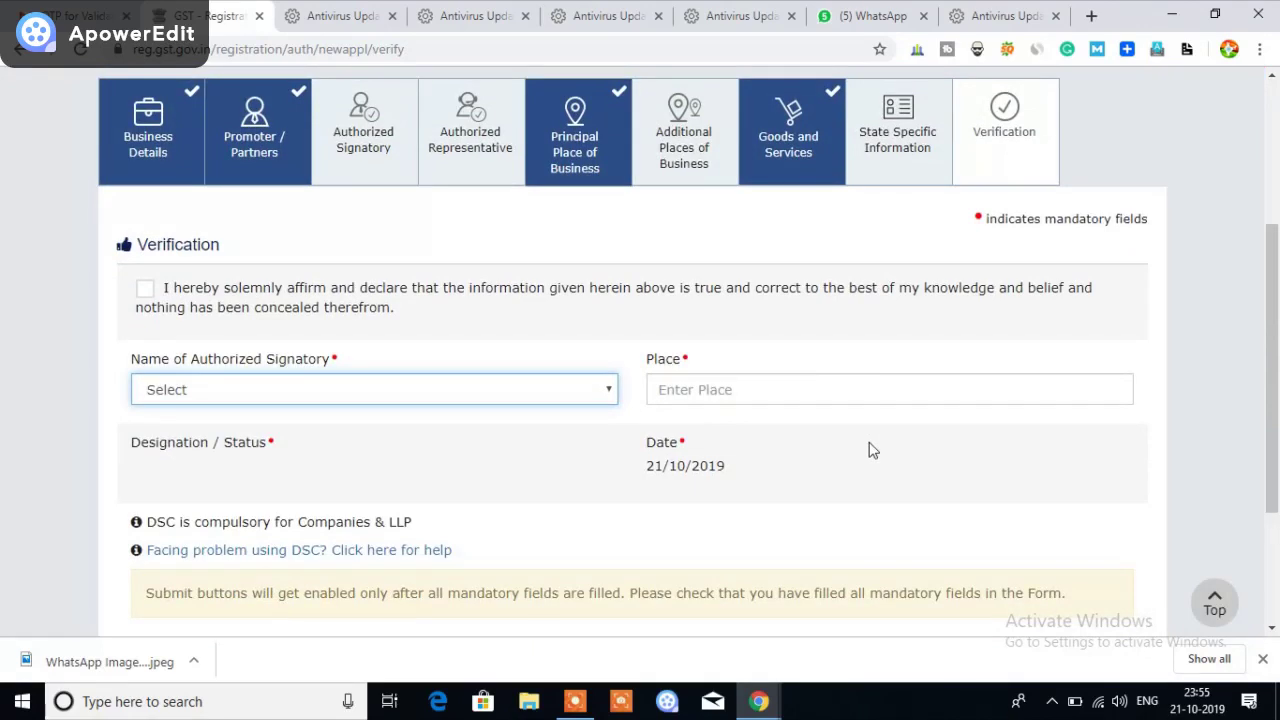
left_click(145, 288)
Enter Ballarpur as the place of signing
scroll(586, 520, "down", 2)
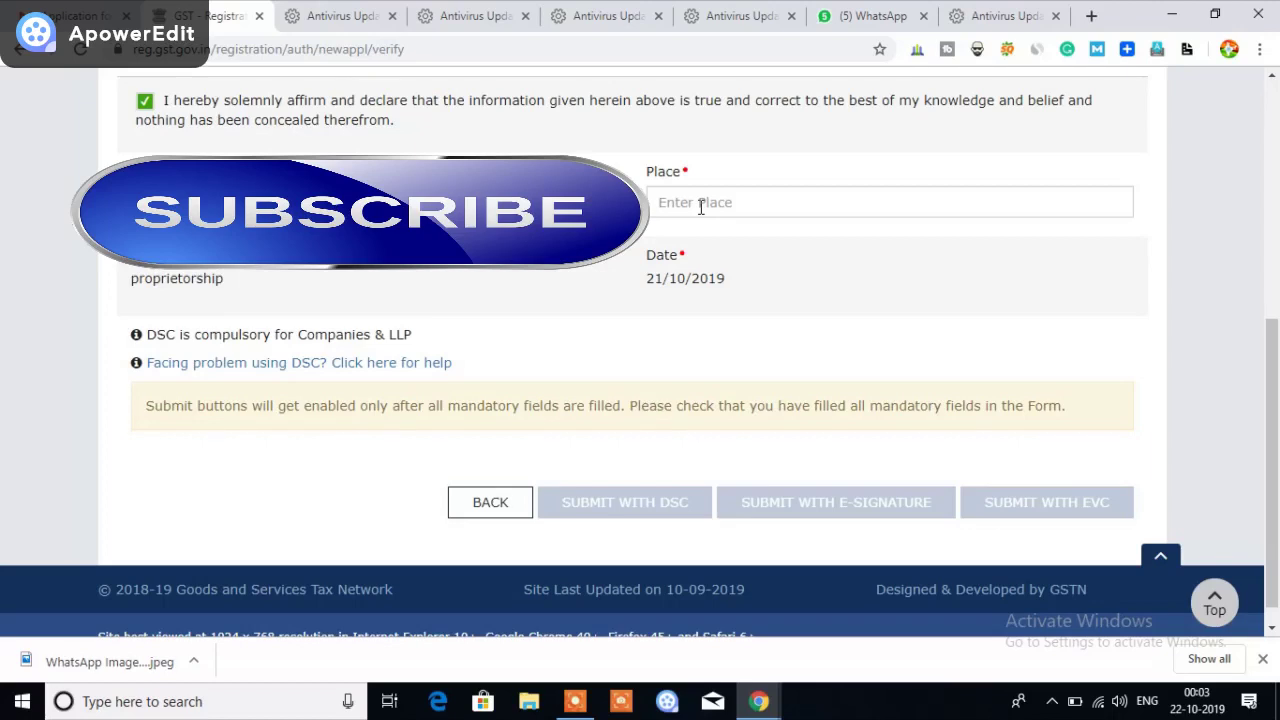
left_click(700, 206)
type("Ba")
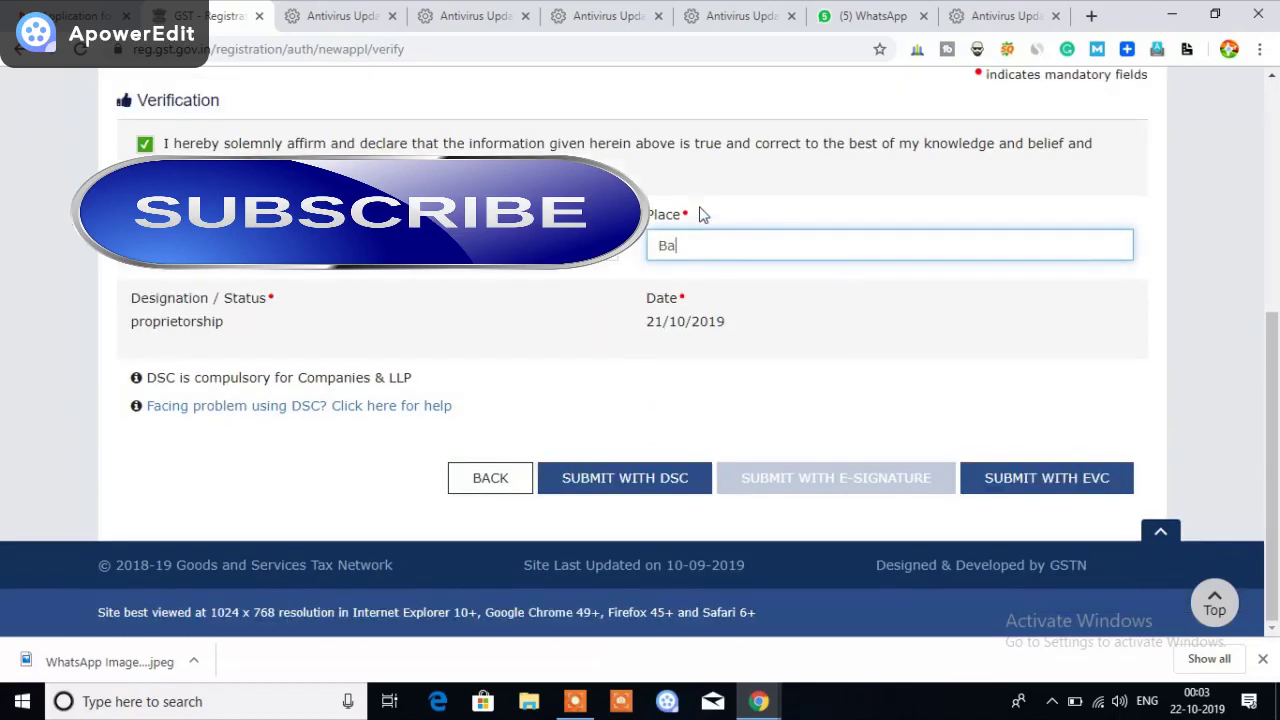
type("llarpur")
left_click(305, 472)
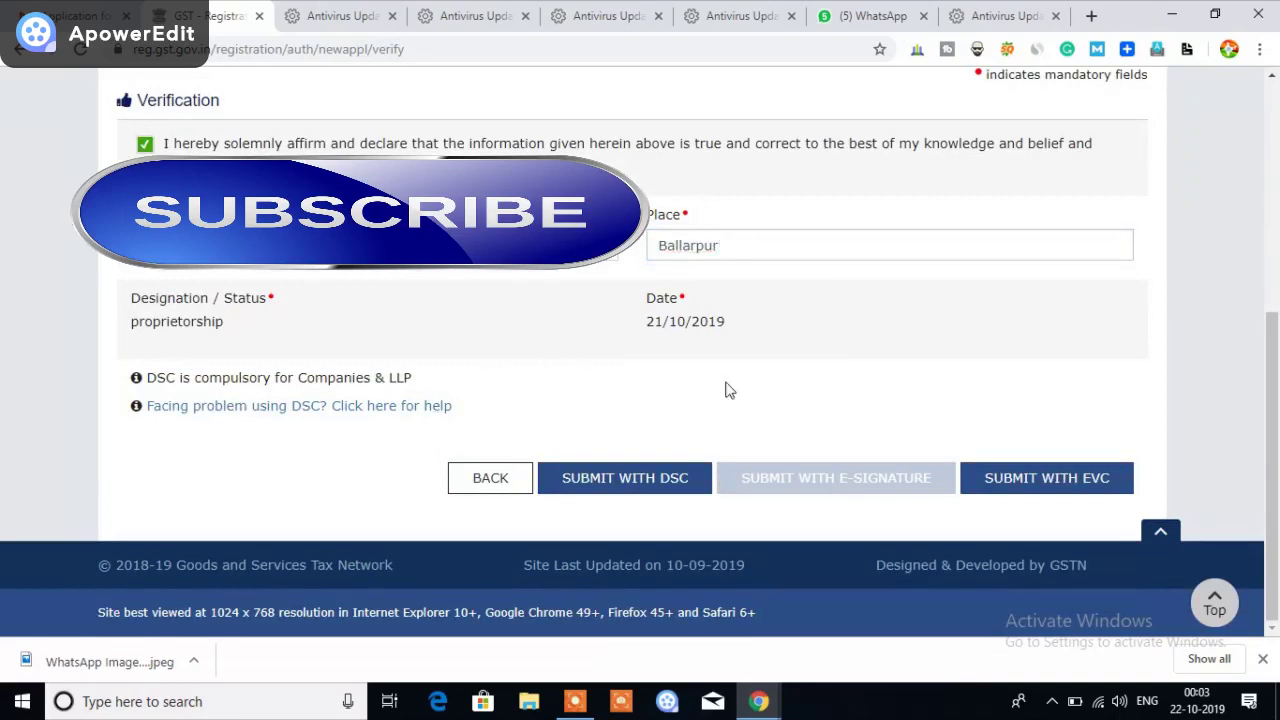